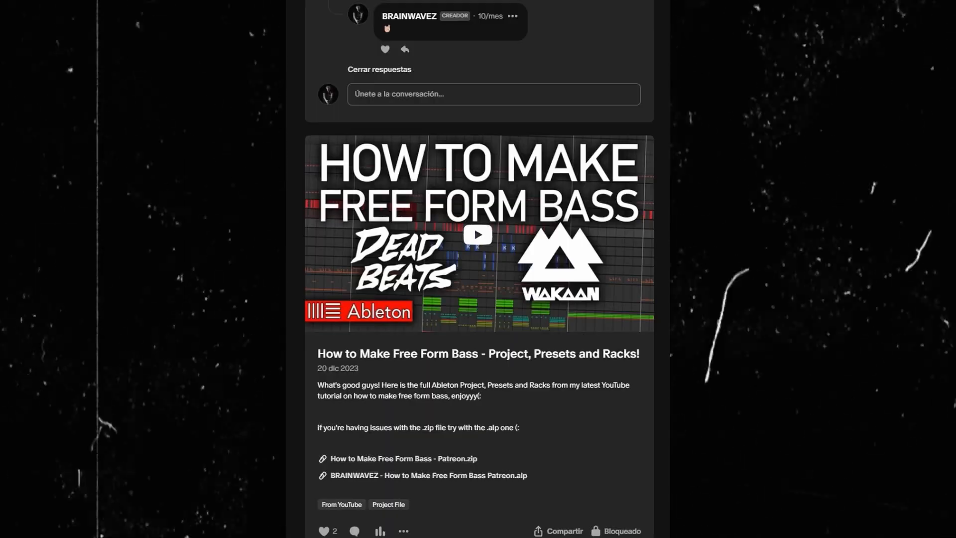
# Step: Look through the creator's project file posts, covering the free form, sustained and compressed bass tutorials
pyautogui.scroll(-20, 479, 269)
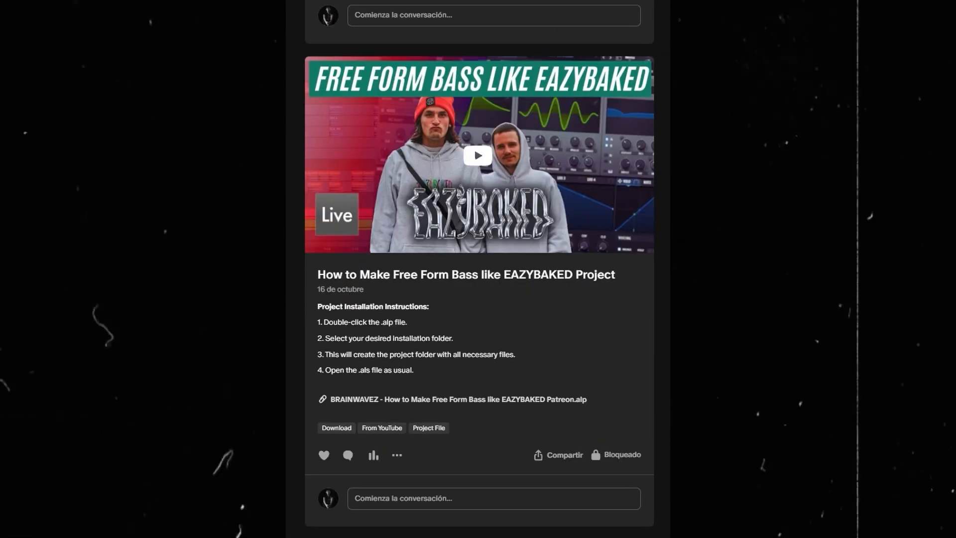
pyautogui.scroll(-20, 479, 269)
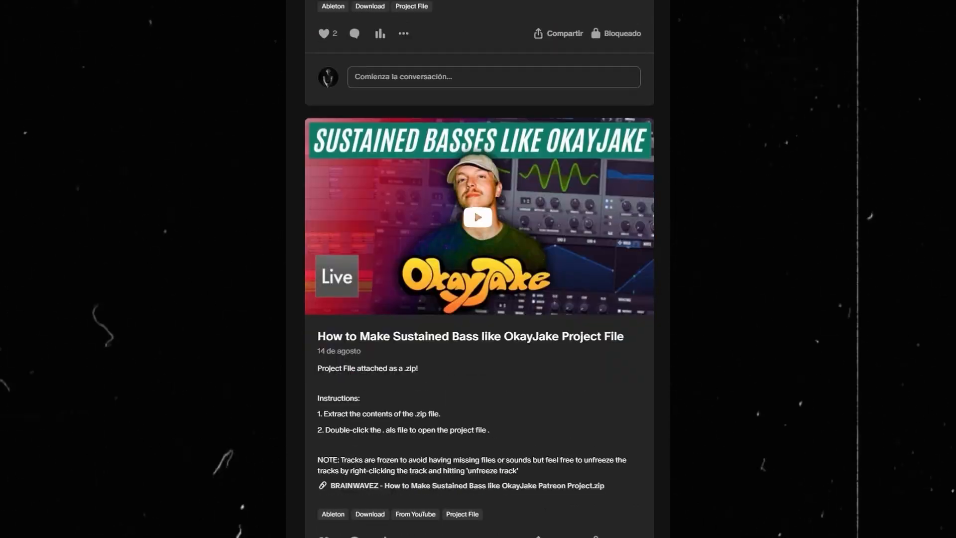
pyautogui.scroll(-20, 479, 269)
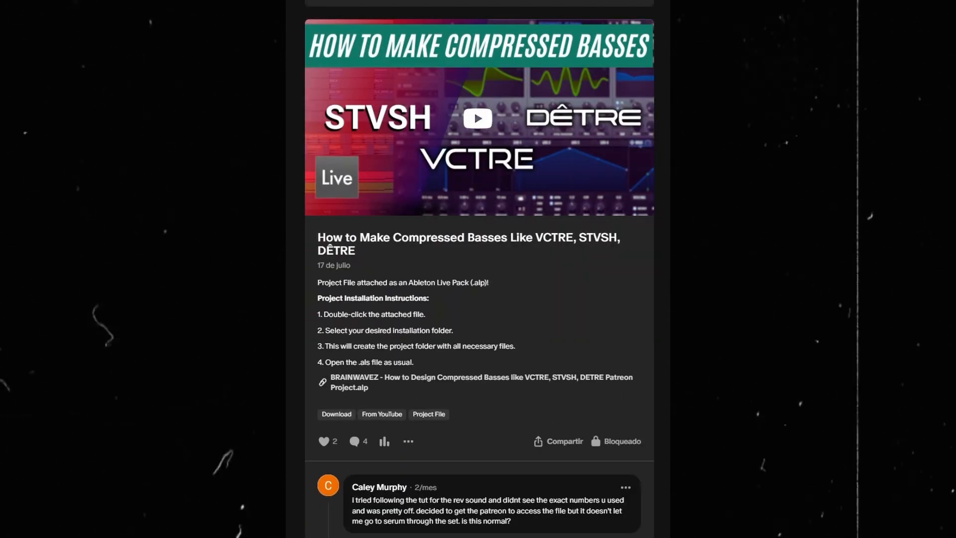
pyautogui.scroll(-20, 479, 269)
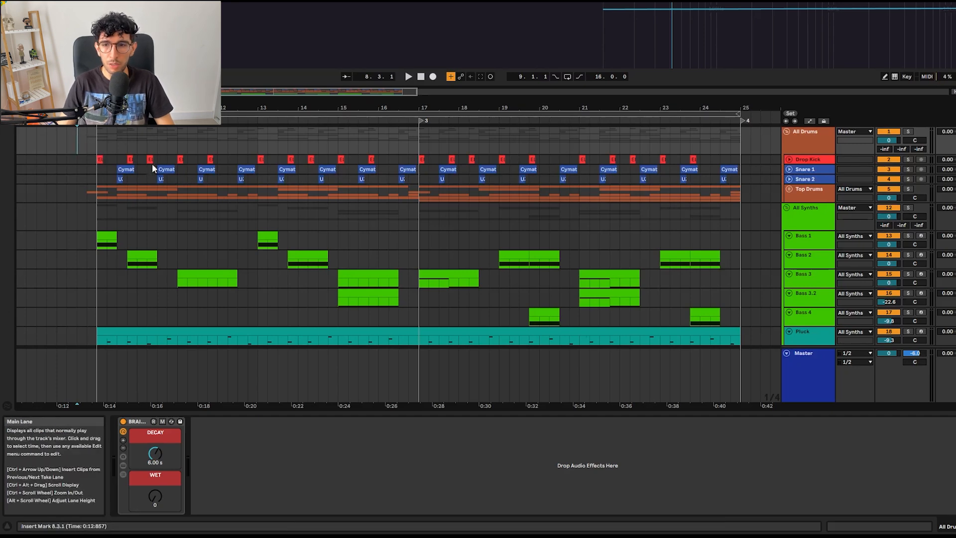
# Step: Play the soloed All Drums group from 8.4.1 and unfold the drum tracks to show their clips
pyautogui.doubleClick(129, 255)
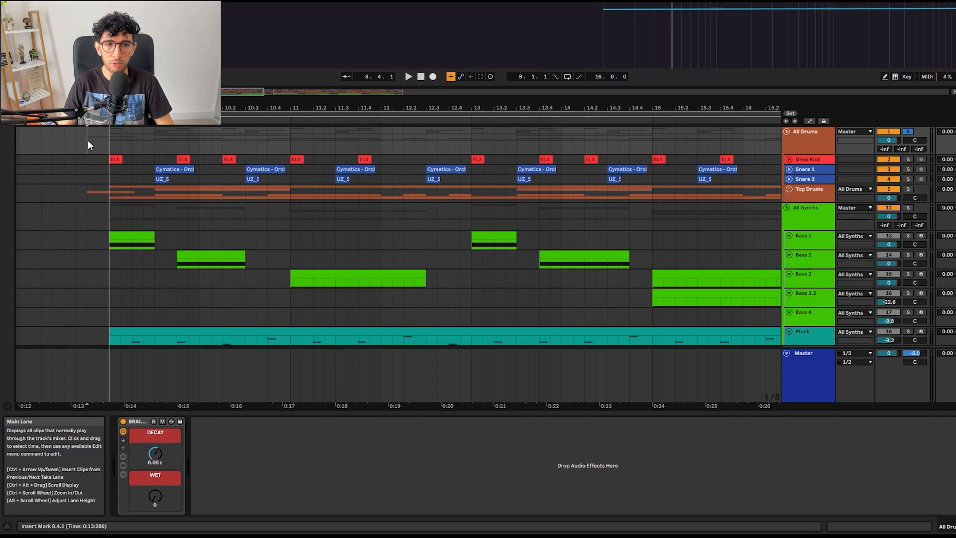
pyautogui.scroll(-3, 88, 140)
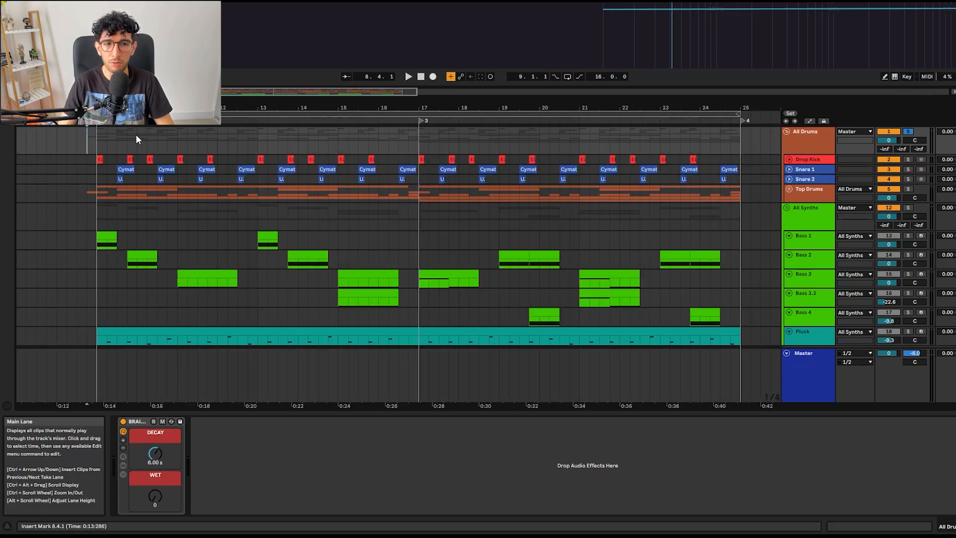
pyautogui.press('space')
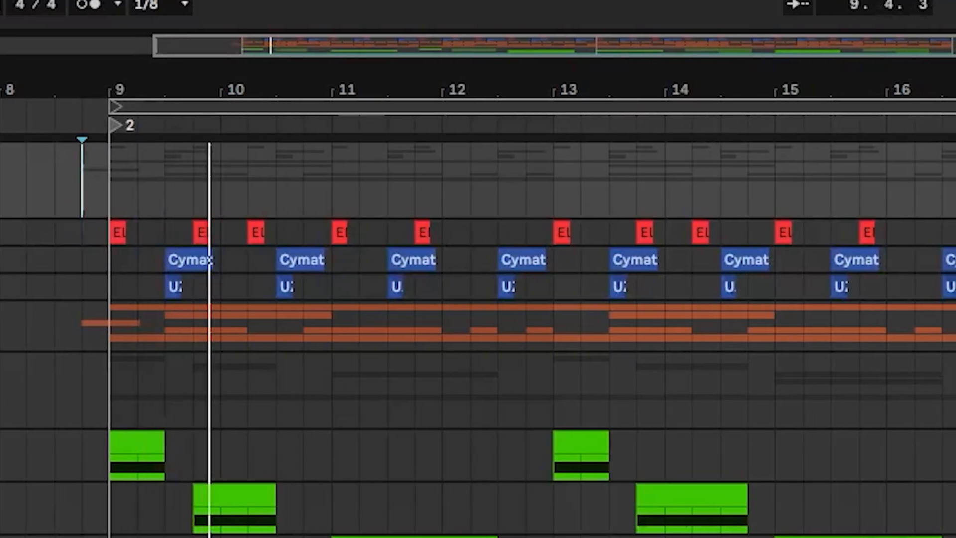
pyautogui.hotkey('alt', 'u')
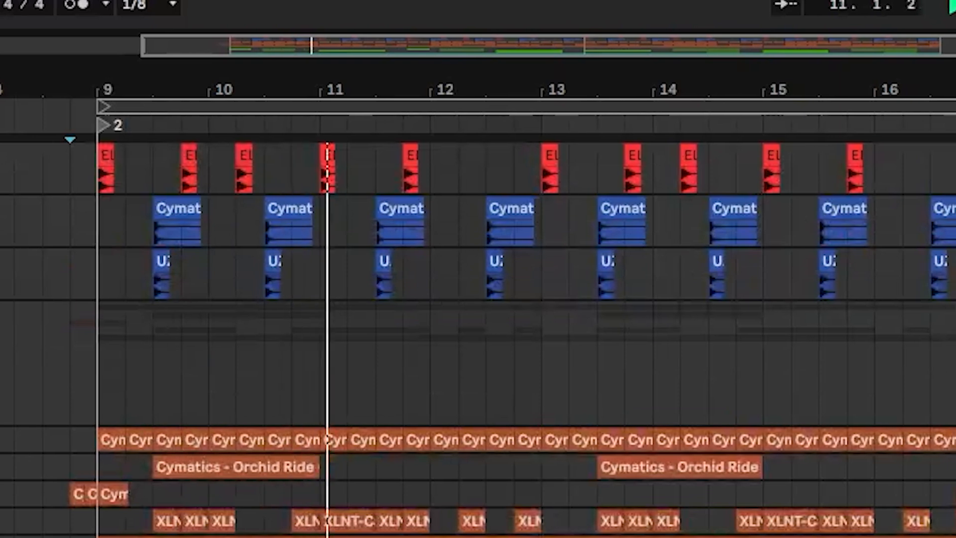
pyautogui.scroll(2, 13, 408)
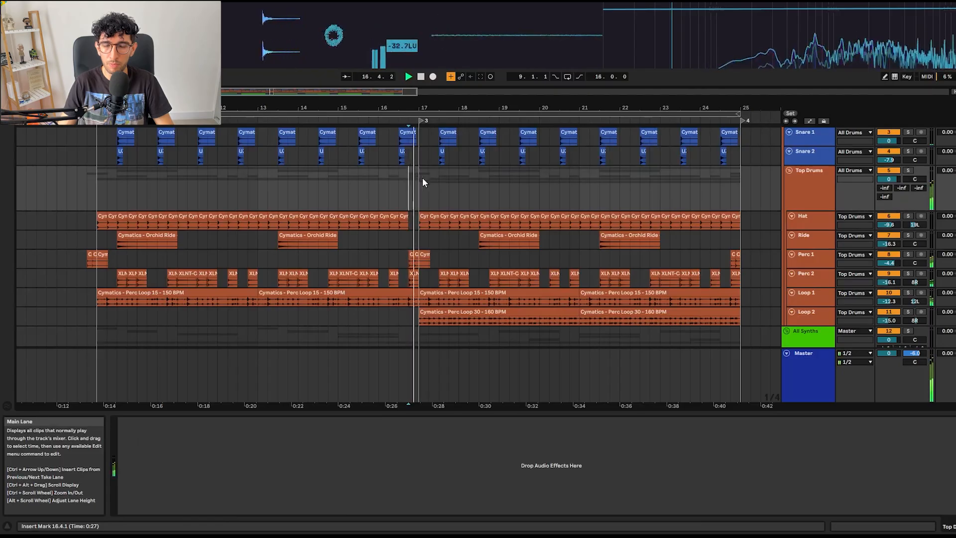
# Step: Follow the drum playback into bar 17 and examine the kick, snare and Top Drums layers down to Loop 2
pyautogui.scroll(3, 423, 178)
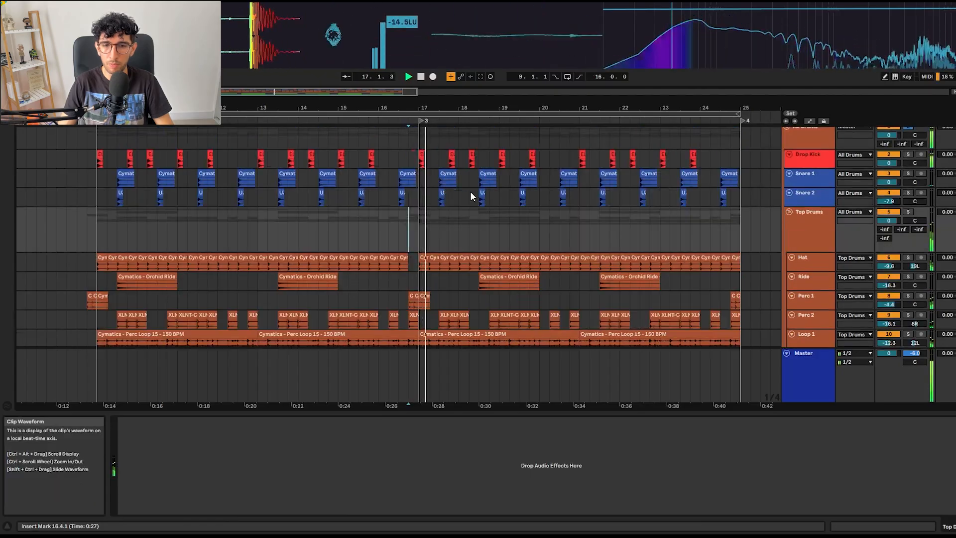
pyautogui.scroll(-5, 471, 191)
pyautogui.hscroll(3, 435, 279)
pyautogui.scroll(3, 445, 258)
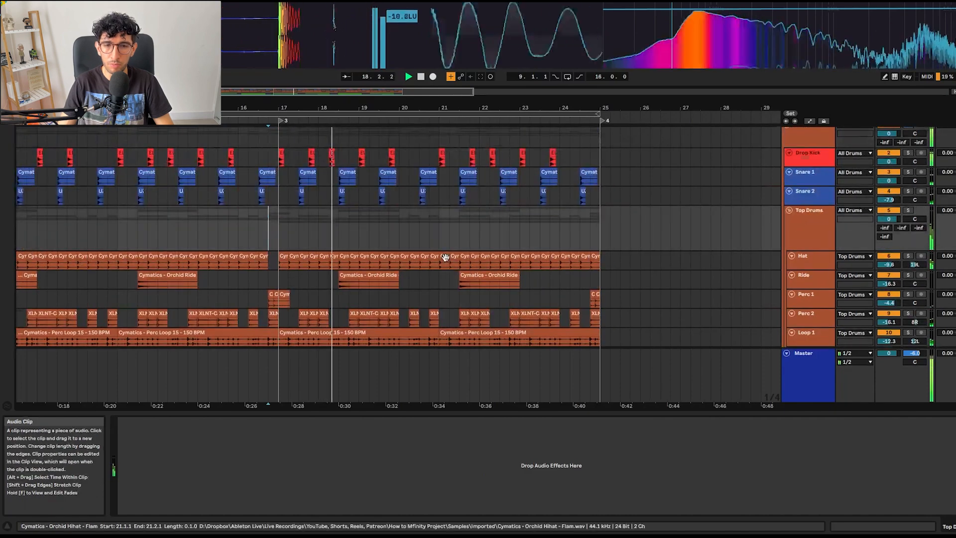
pyautogui.scroll(-2, 455, 225)
pyautogui.scroll(-2, 456, 224)
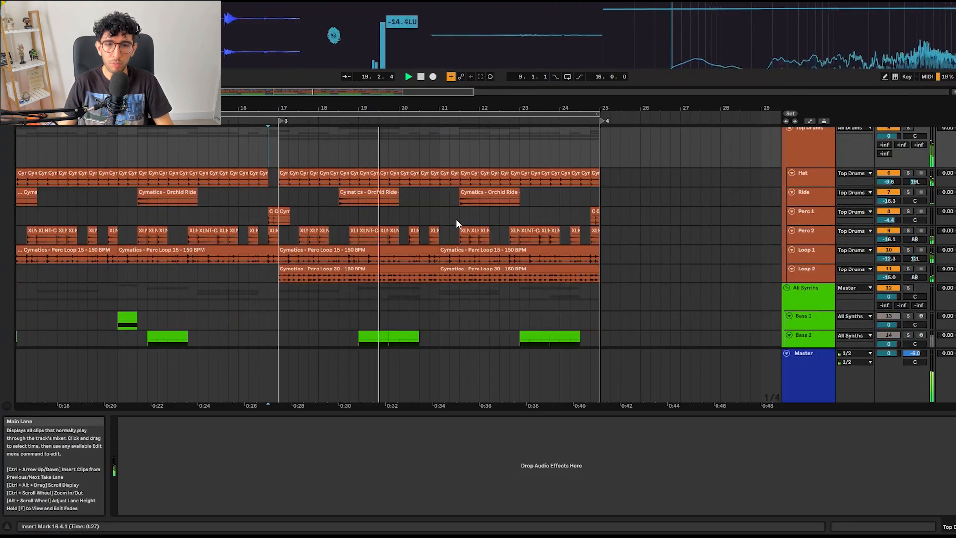
pyautogui.scroll(-3, 455, 219)
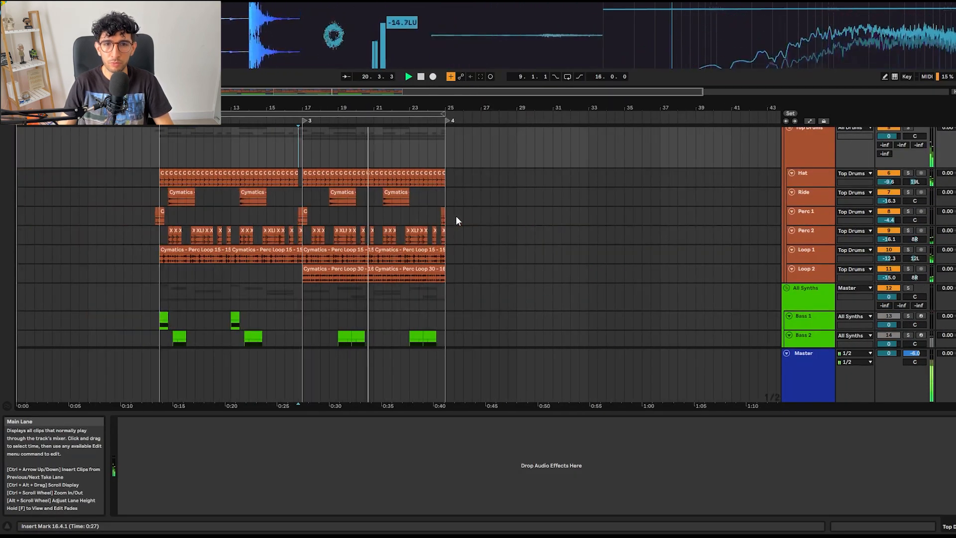
# Step: Play the Drop Kick track from 9.1.1
pyautogui.click(161, 180)
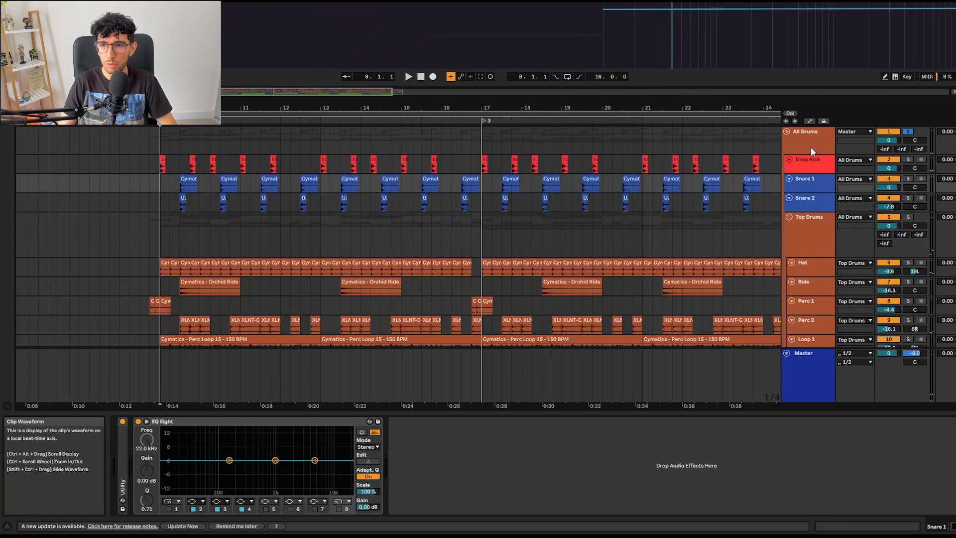
pyautogui.click(811, 164)
pyautogui.press('space')
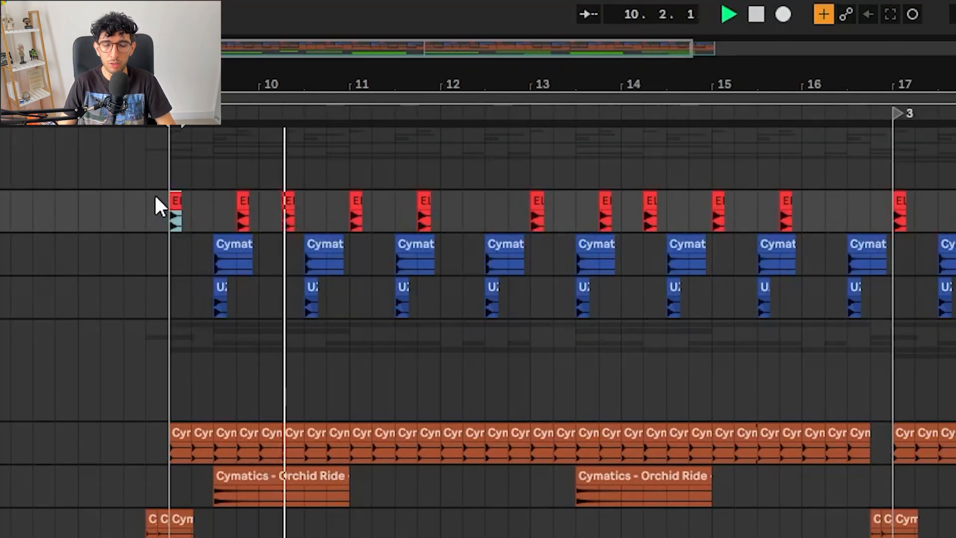
# Step: Audition the first Snare 1 and Snare 2 clips at 9.3.1
pyautogui.press('Down')
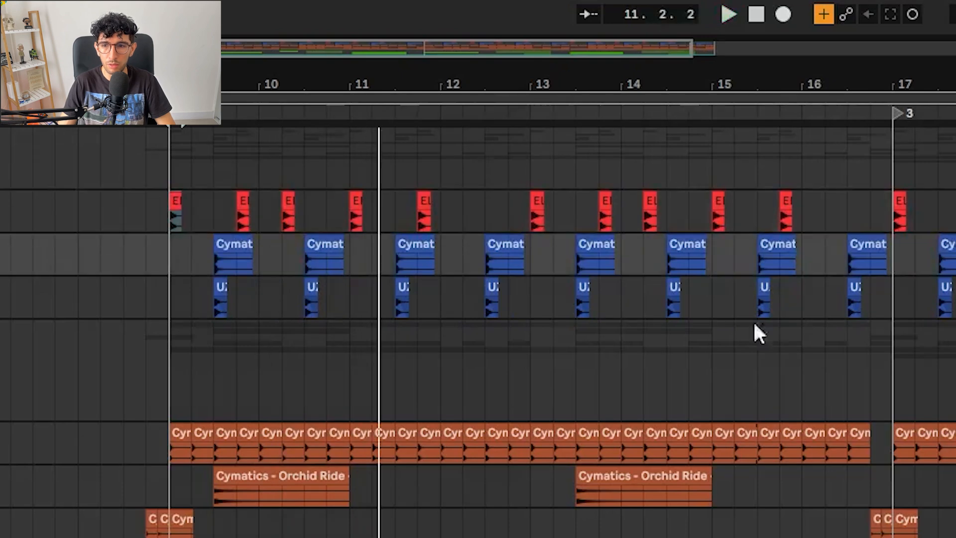
pyautogui.click(250, 241)
pyautogui.press('space')
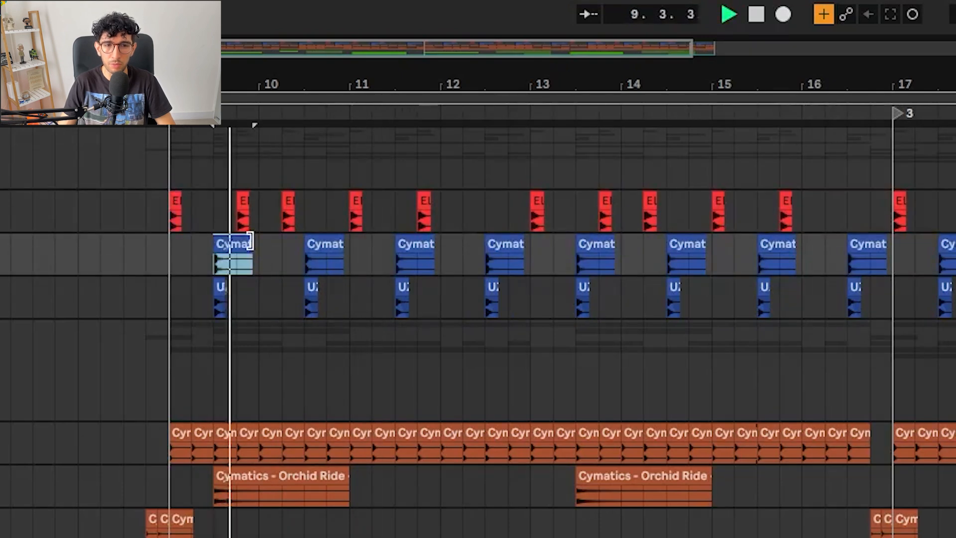
pyautogui.click(223, 285)
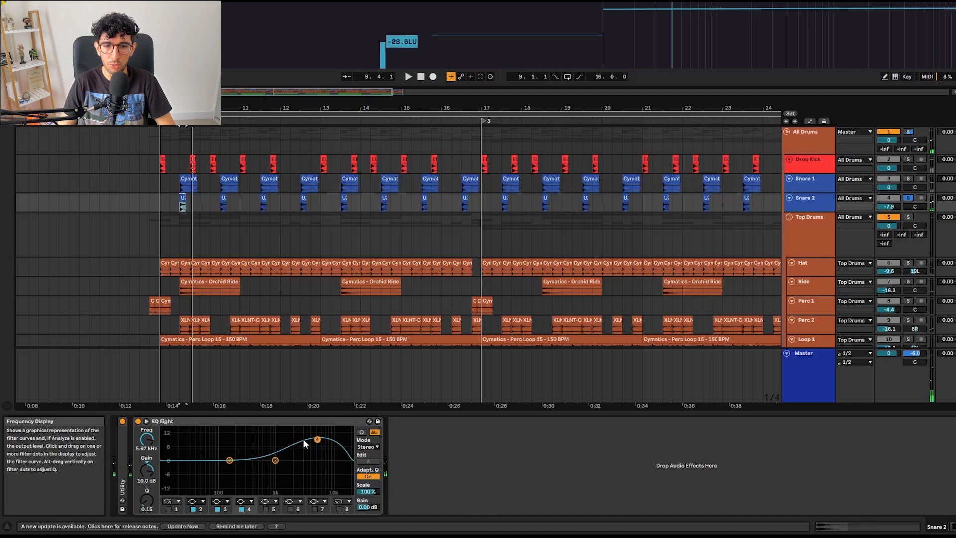
# Step: Solo the Top Drums group and its Hat track, and play the hats from 9.1.1
pyautogui.click(815, 251)
pyautogui.press('s')
pyautogui.scroll(-2, 343, 199)
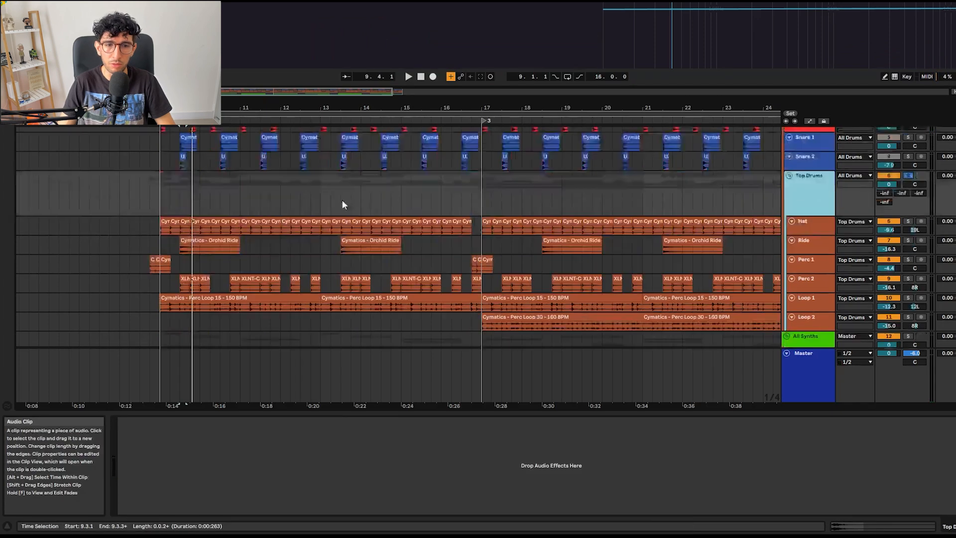
pyautogui.click(159, 182)
pyautogui.press('s')
pyautogui.press('space')
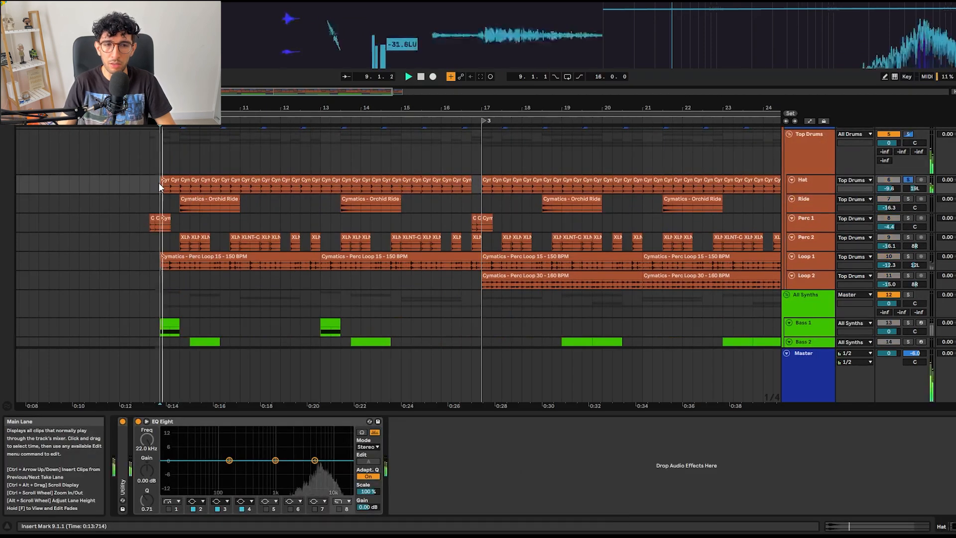
# Step: Audition the first Ride clip and the soloed Perc 1 fill starting at 8.4.1
pyautogui.click(190, 200)
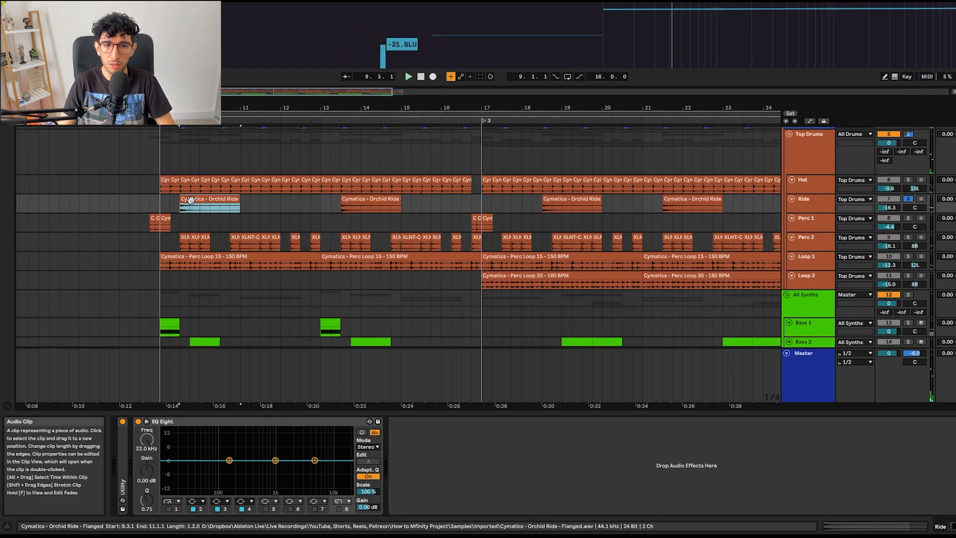
pyautogui.click(152, 219)
pyautogui.press('s')
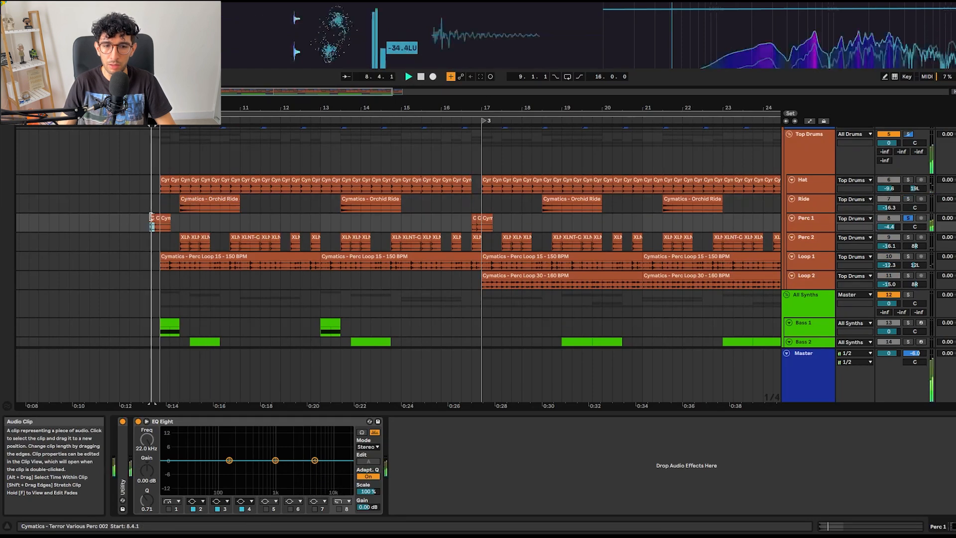
pyautogui.press('space')
pyautogui.scroll(3, 170, 234)
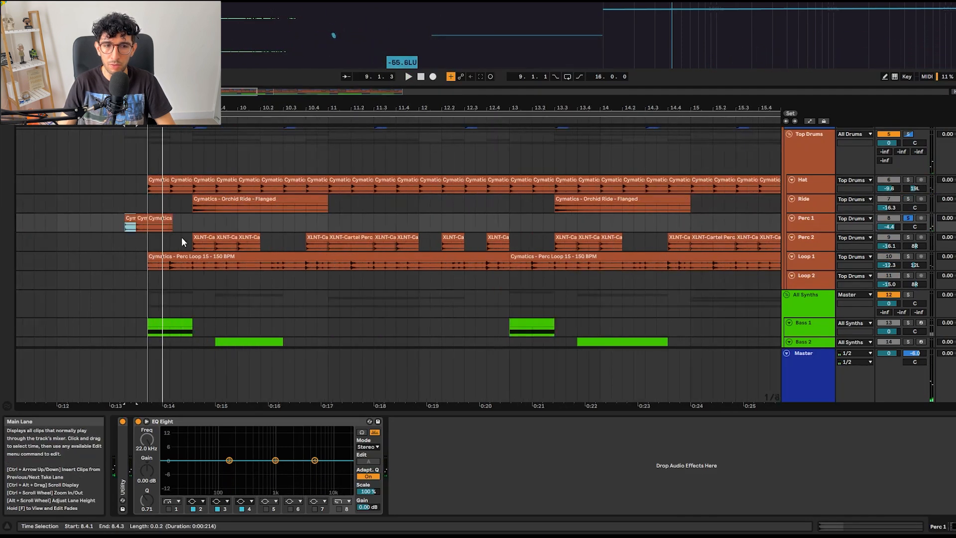
# Step: Audition the first Perc 2 clips and the Loop 1 clip in solo
pyautogui.click(191, 241)
pyautogui.press('s')
pyautogui.press('space')
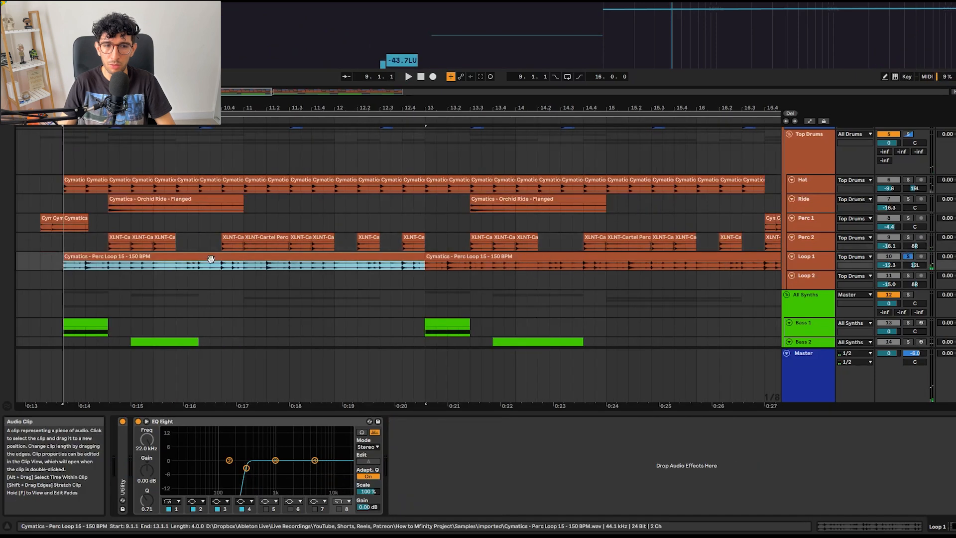
pyautogui.scroll(-3, 211, 259)
pyautogui.press('space')
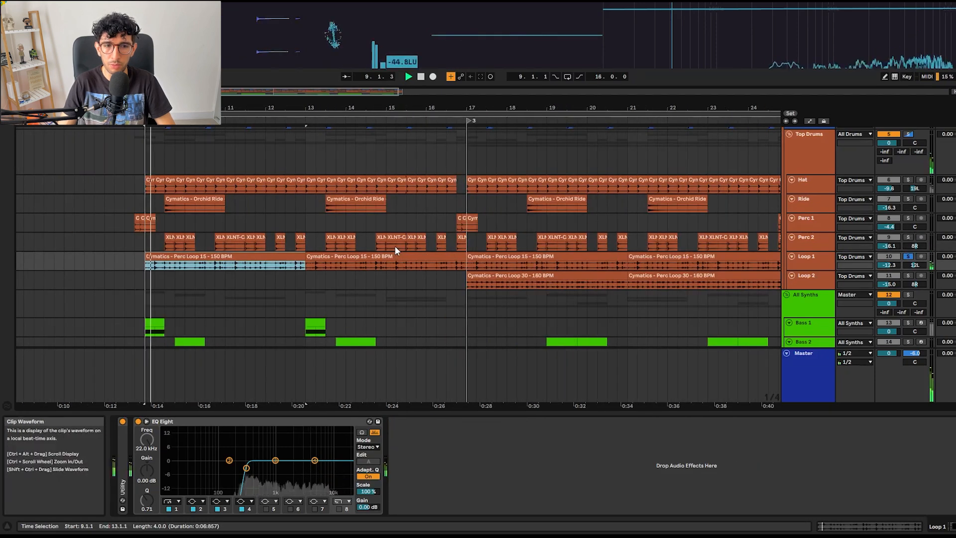
# Step: Play Loop 2 and examine the volume and panning of the Top Drums tracks from Hat to Loop 2
pyautogui.click(493, 274)
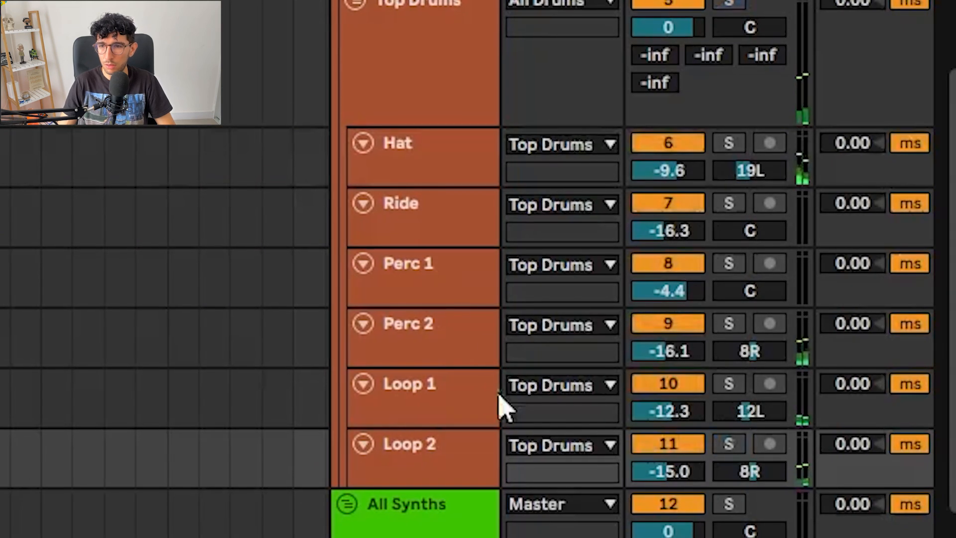
pyautogui.click(474, 180)
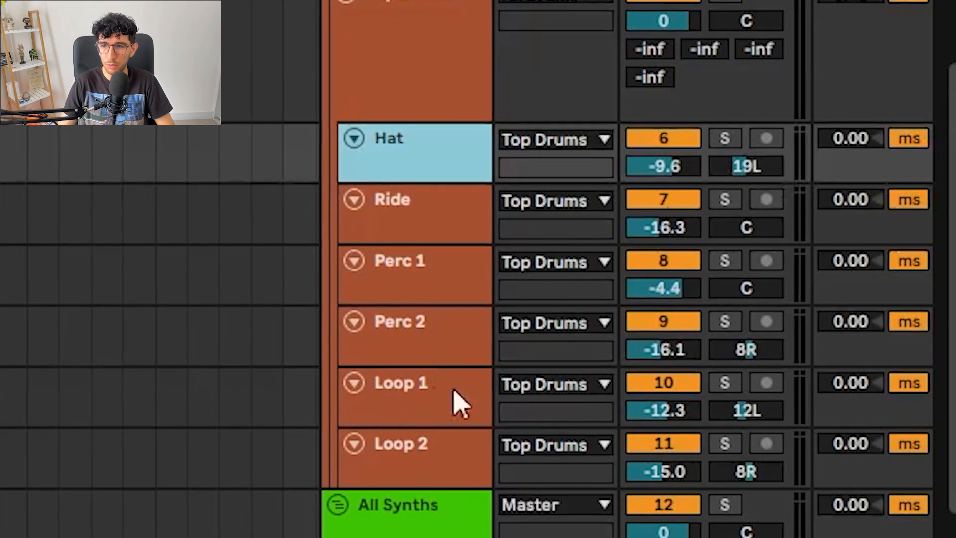
pyautogui.click(475, 357)
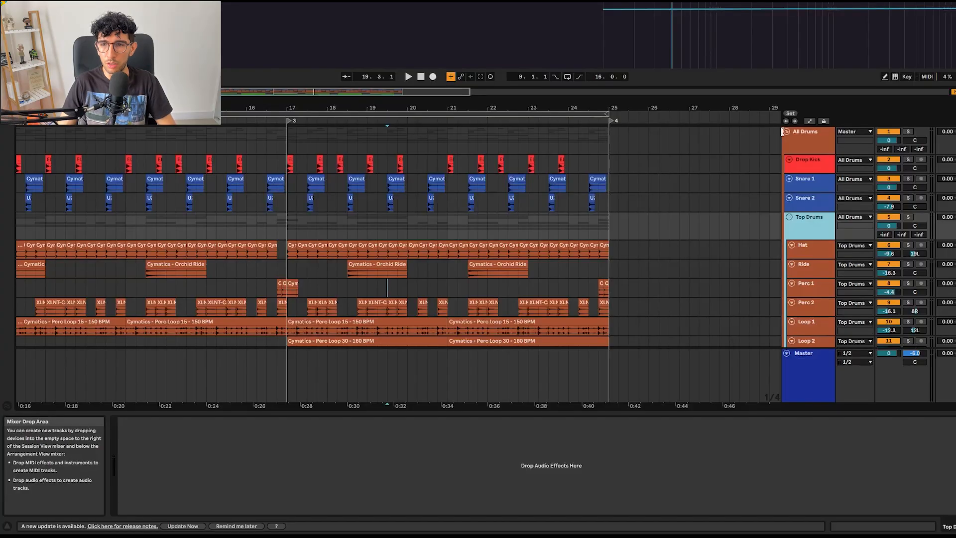
# Step: Collapse the All Drums group and expand the All Synths group to show the bass and pluck tracks
pyautogui.click(786, 132)
pyautogui.click(787, 151)
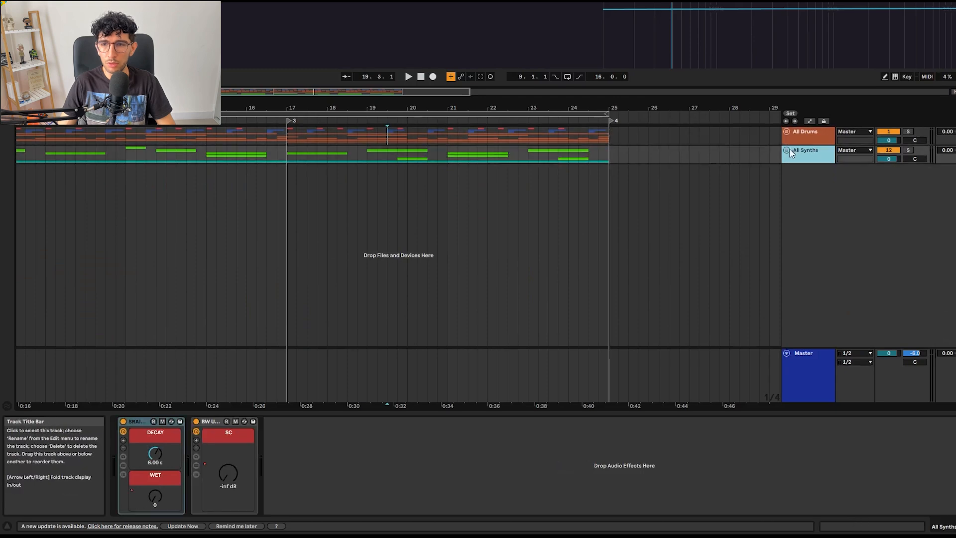
pyautogui.hscroll(-5, 174, 218)
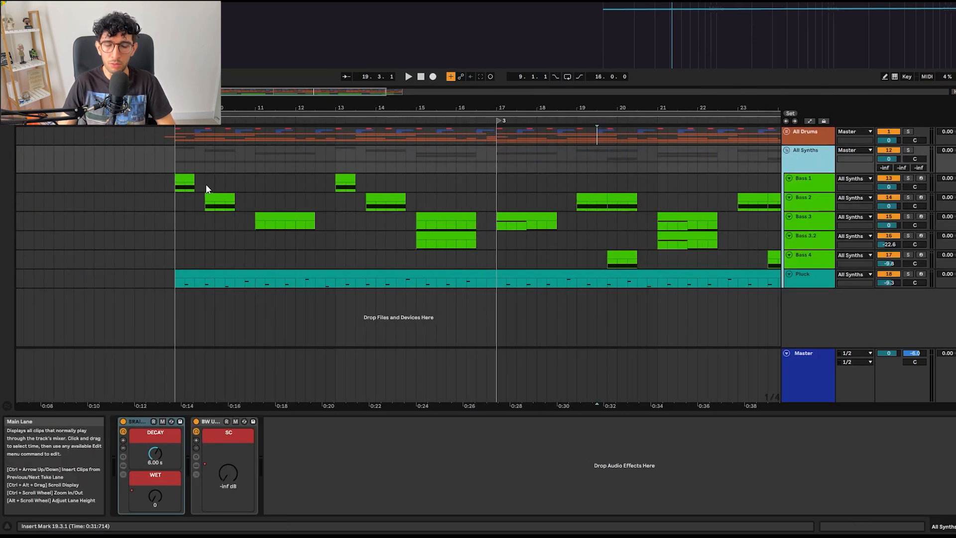
# Step: Examine the device chains of the Bass 1, Bass 4, Pluck and Bass 3 tracks in the All Synths group
pyautogui.click(184, 177)
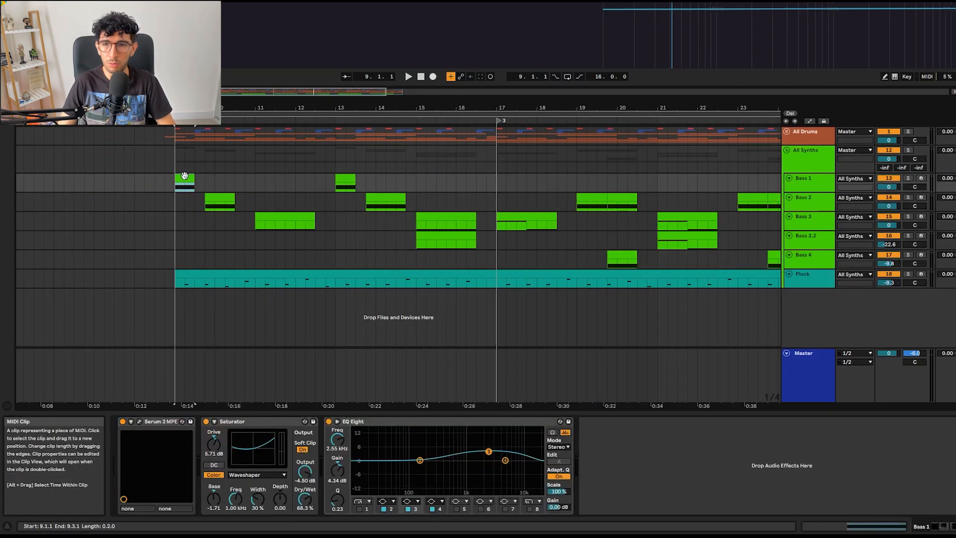
pyautogui.click(816, 255)
pyautogui.click(812, 255)
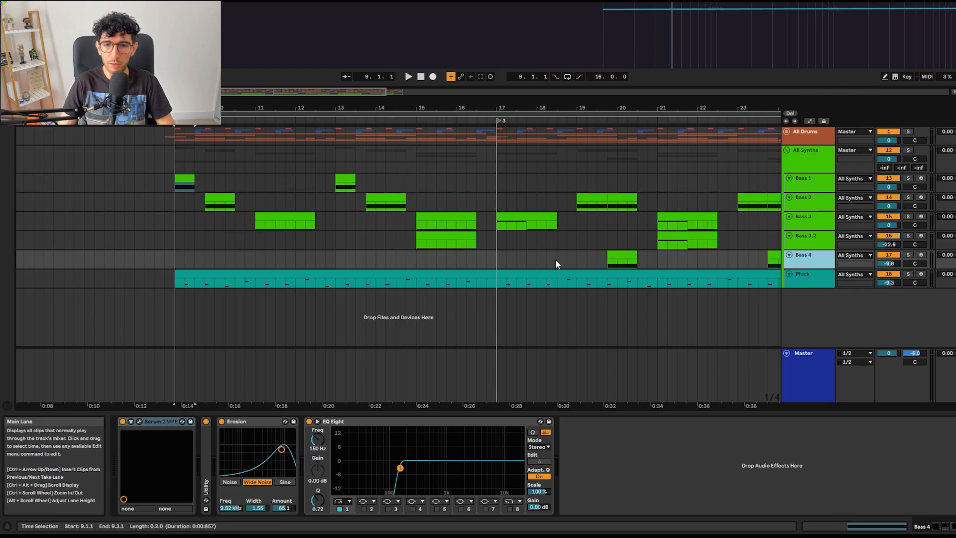
pyautogui.click(415, 281)
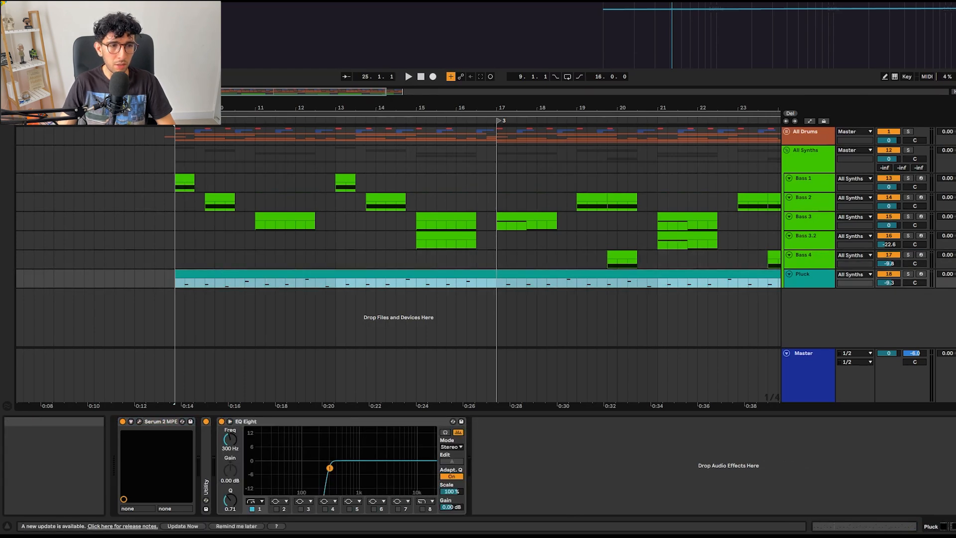
pyautogui.click(187, 183)
pyautogui.click(824, 222)
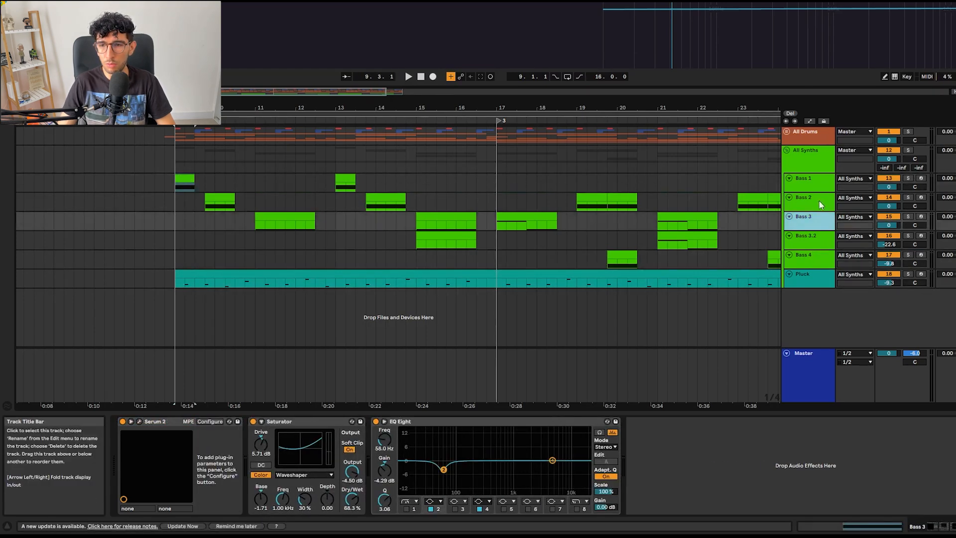
pyautogui.click(822, 186)
pyautogui.click(180, 179)
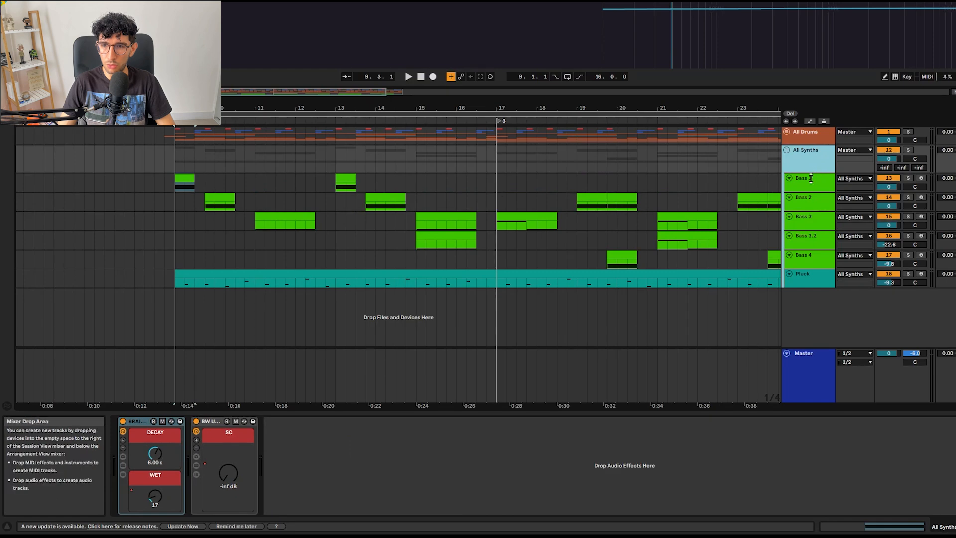
# Step: Enlarge the All Synths lane and display its SC macro automation to examine the sidechain volume dips
pyautogui.moveTo(815, 173); pyautogui.dragTo(812, 200)
pyautogui.click(236, 477)
pyautogui.press('a')
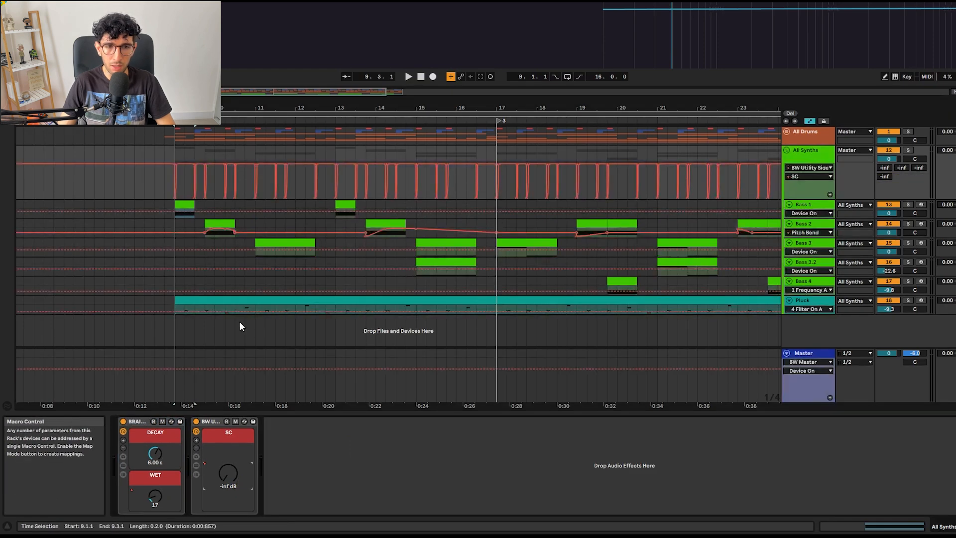
pyautogui.scroll(3, 171, 185)
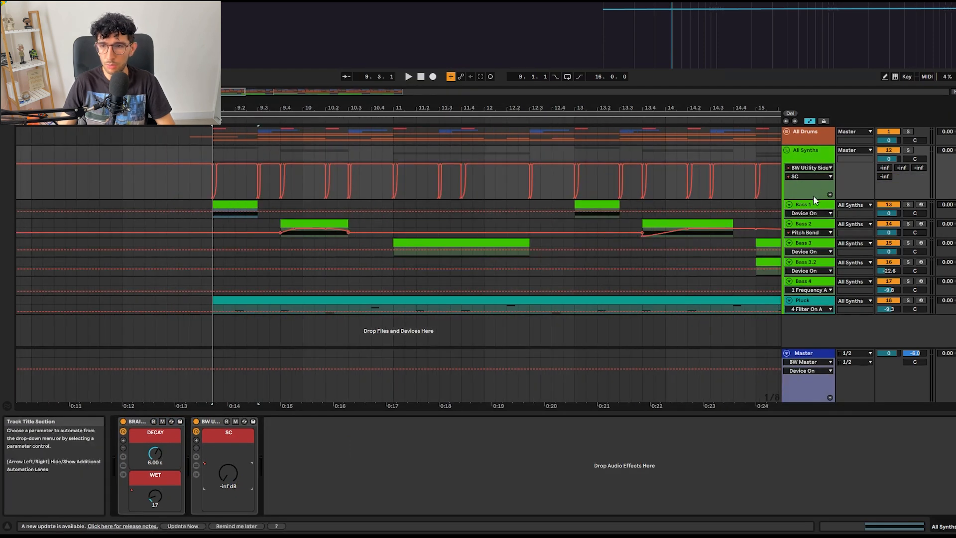
pyautogui.moveTo(813, 195); pyautogui.dragTo(647, 217)
pyautogui.scroll(3, 200, 204)
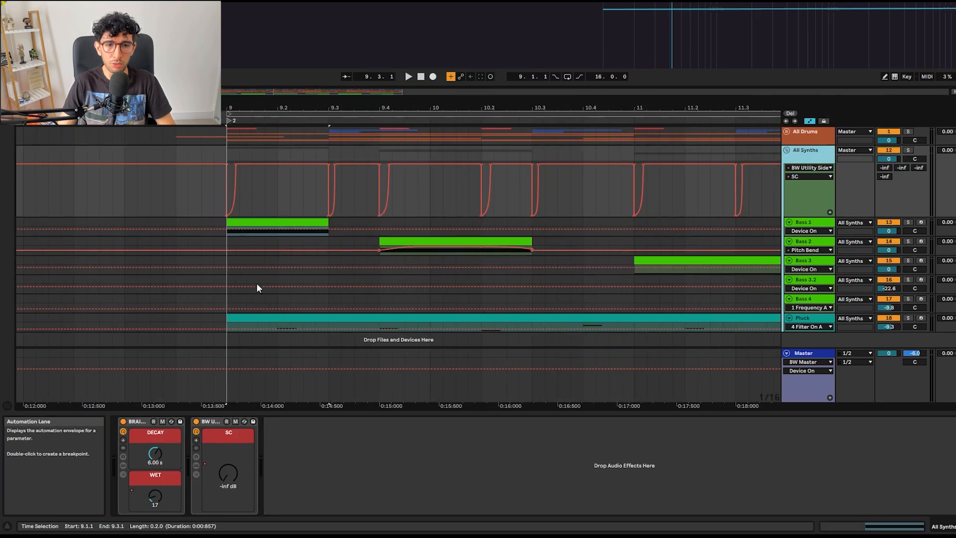
pyautogui.scroll(3, 238, 175)
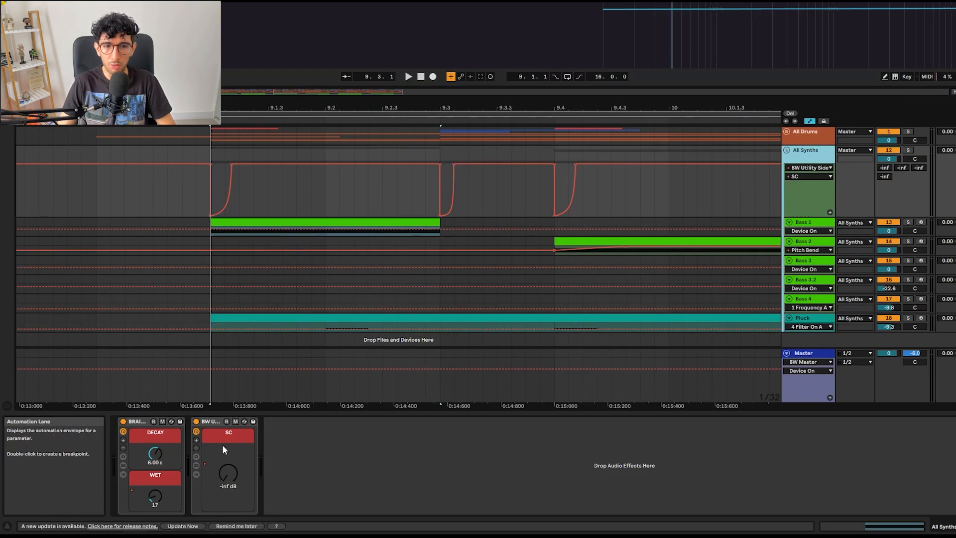
# Step: Display the WET macro automation on the All Synths group and examine its curves over the first bass phrases
pyautogui.click(225, 476)
pyautogui.press('a')
pyautogui.click(146, 495)
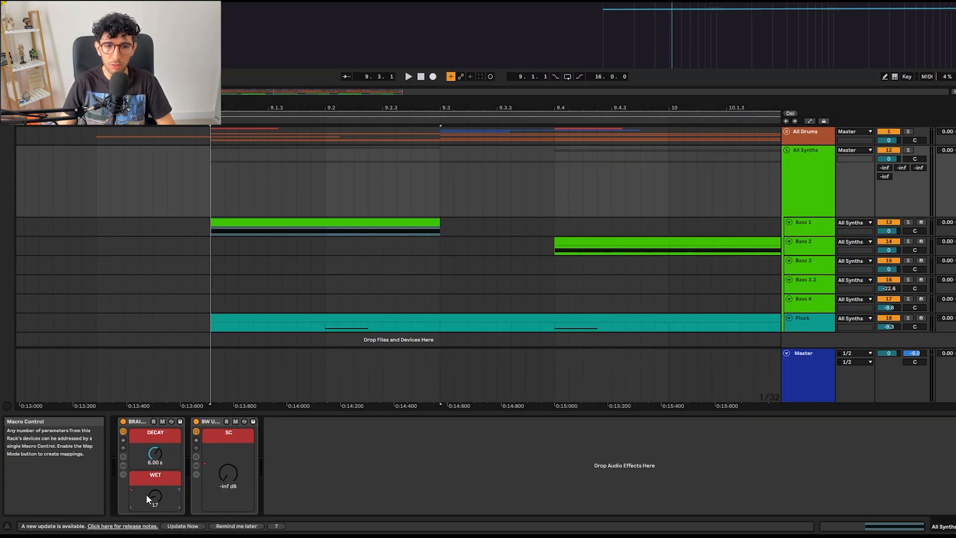
pyautogui.press('a')
pyautogui.scroll(-3, 320, 209)
pyautogui.moveTo(464, 174); pyautogui.dragTo(377, 209)
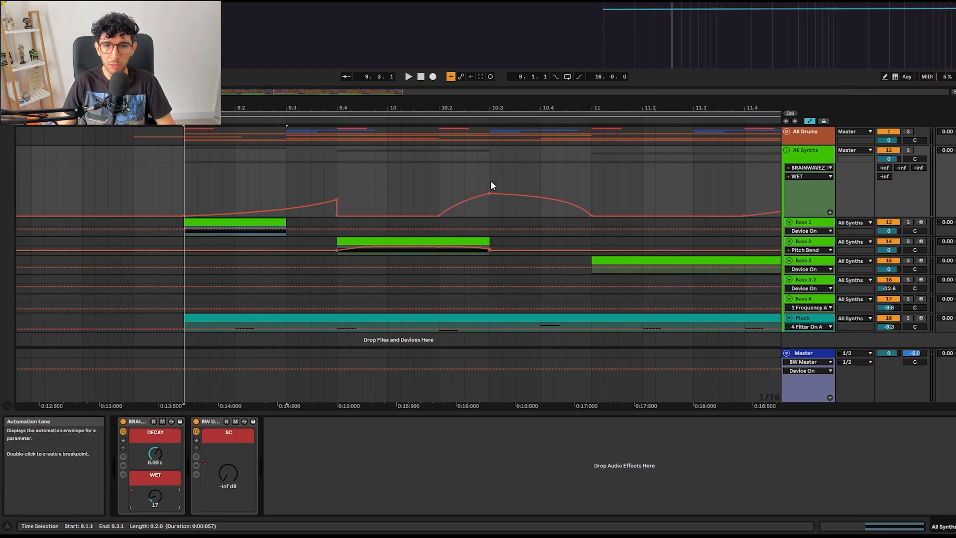
pyautogui.moveTo(526, 195); pyautogui.dragTo(329, 218)
pyautogui.scroll(-3, 330, 218)
pyautogui.click(178, 190)
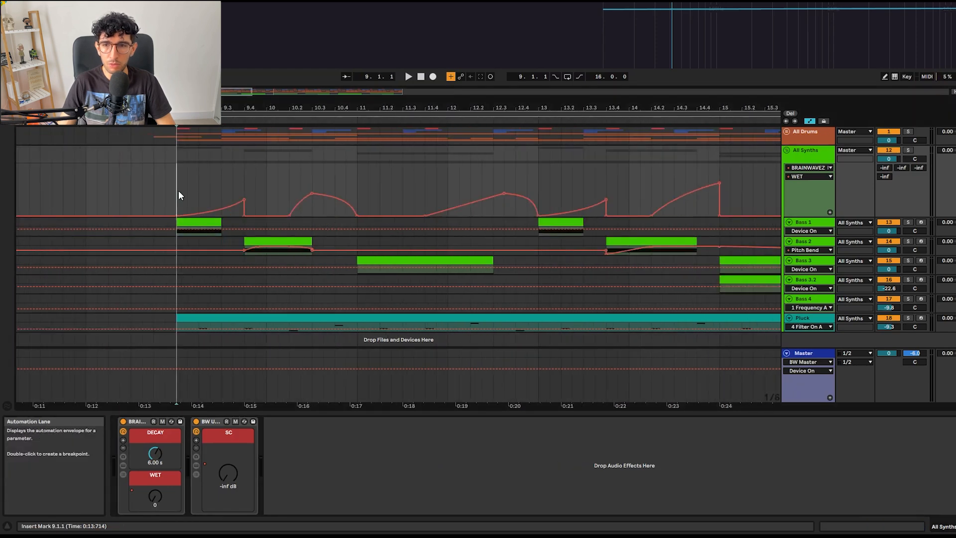
# Step: Solo the All Synths group and play it from bar 9
pyautogui.scroll(3, 179, 190)
pyautogui.press('s')
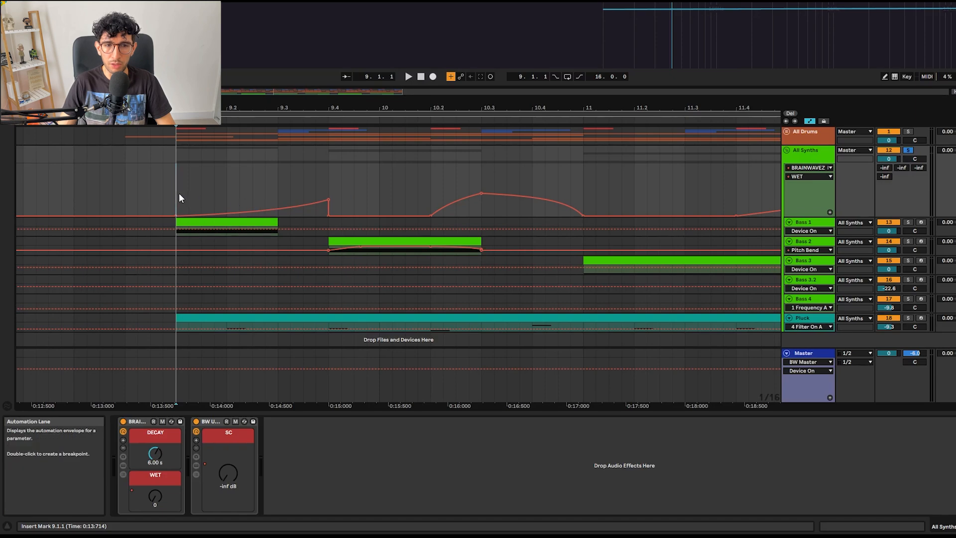
pyautogui.press('space')
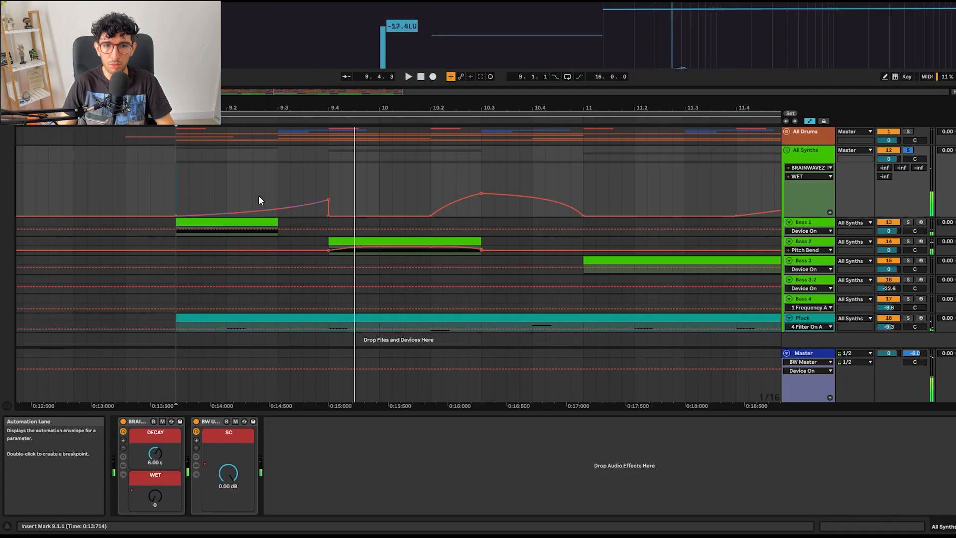
# Step: Examine the WET automation curves along the following bars of All Synths and hide the automation lanes
pyautogui.press('a')
pyautogui.scroll(-1, 354, 205)
pyautogui.press('a')
pyautogui.scroll(-4, 381, 201)
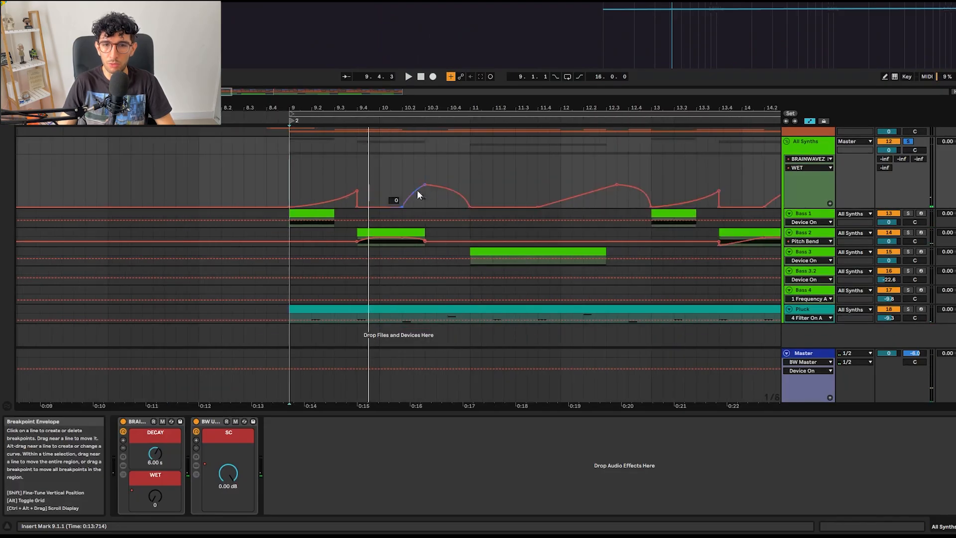
pyautogui.click(501, 181)
pyautogui.moveTo(501, 181); pyautogui.dragTo(299, 180)
pyautogui.click(584, 174)
pyautogui.moveTo(658, 188); pyautogui.dragTo(362, 197)
pyautogui.moveTo(524, 189); pyautogui.dragTo(243, 202)
pyautogui.moveTo(566, 186); pyautogui.dragTo(362, 198)
pyautogui.press('a')
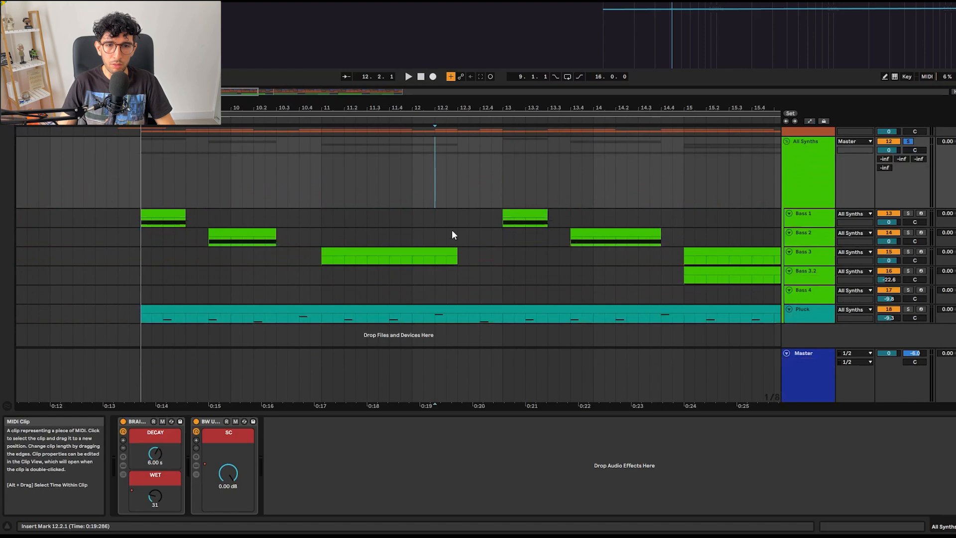
# Step: Solo the Bass 1 track and play its first clip
pyautogui.click(174, 218)
pyautogui.click(171, 215)
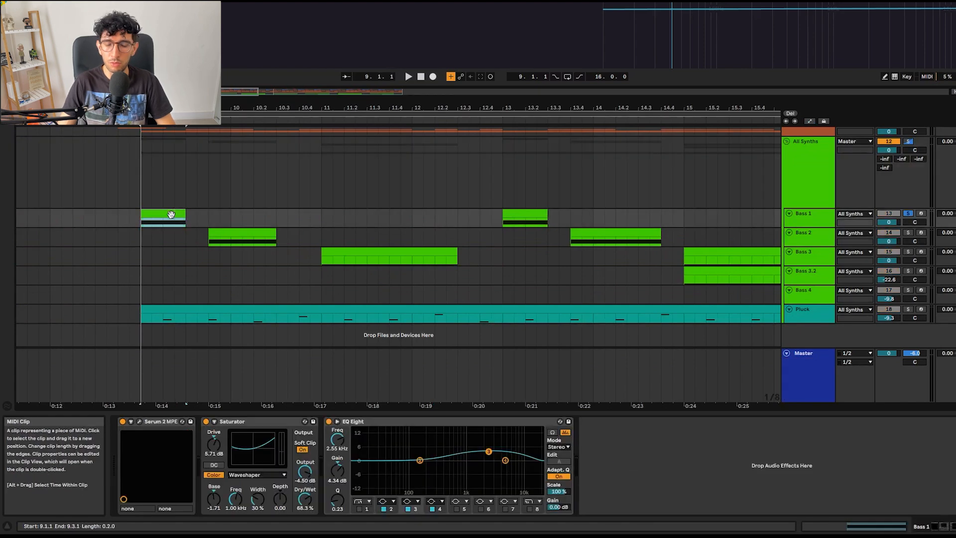
pyautogui.press('space')
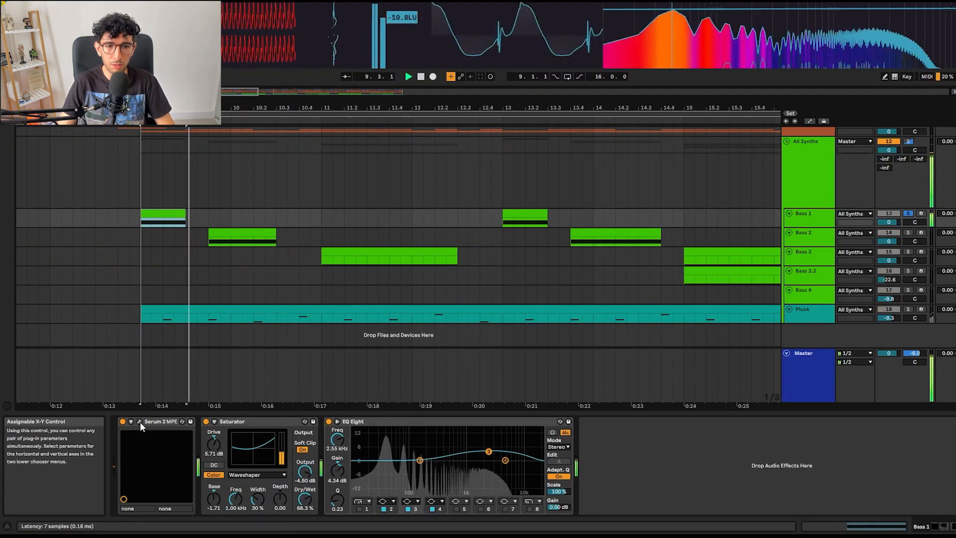
# Step: Open Serum 2 on Bass 1 and bypass the equalizer, reverb, filter and compressor in its main effects chain, then view the Bus 1 chain
pyautogui.click(140, 422)
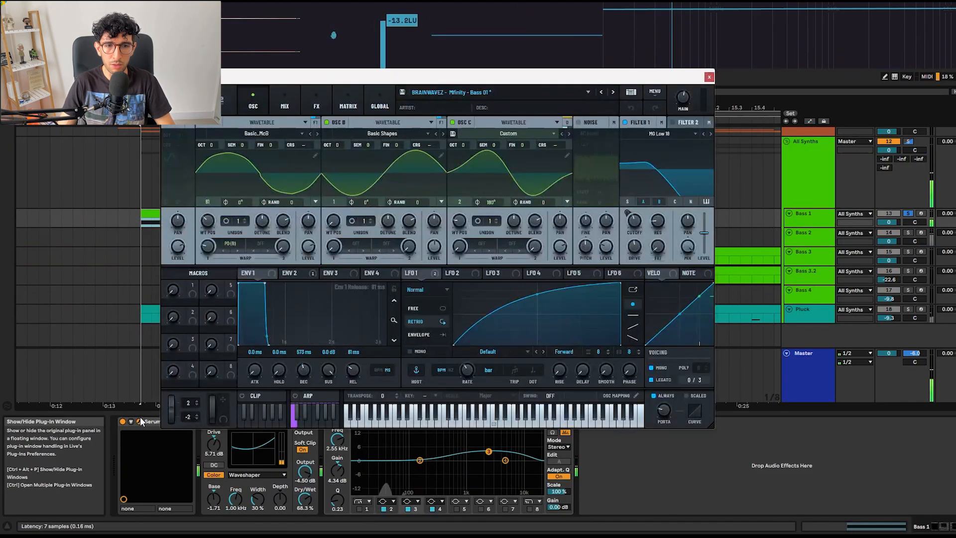
pyautogui.click(278, 107)
pyautogui.click(316, 106)
pyautogui.click(260, 196)
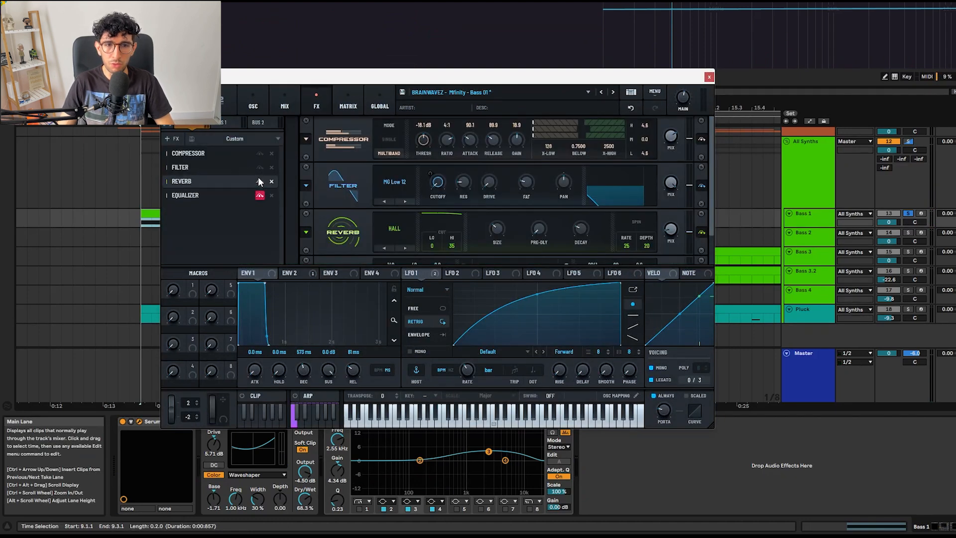
pyautogui.click(260, 182)
pyautogui.click(259, 167)
pyautogui.click(260, 153)
pyautogui.click(230, 122)
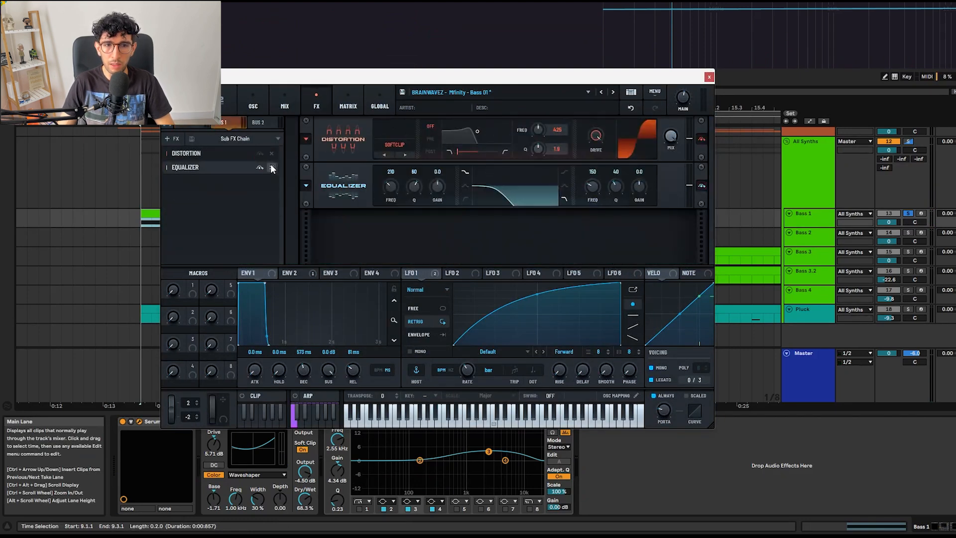
# Step: Switch off oscillators B and C and Filter 1, and examine the Analog wavetable choices for oscillator A
pyautogui.click(253, 104)
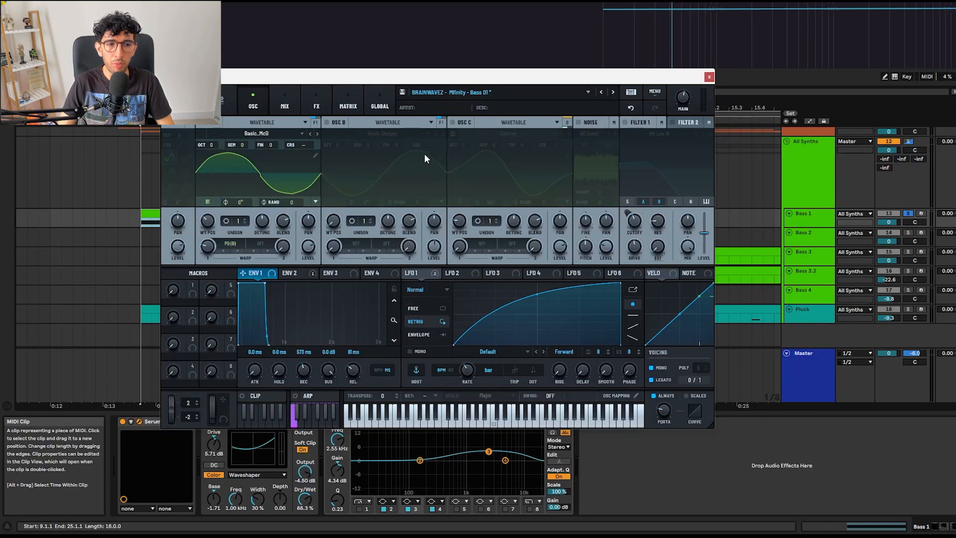
pyautogui.click(256, 135)
pyautogui.moveTo(249, 145)
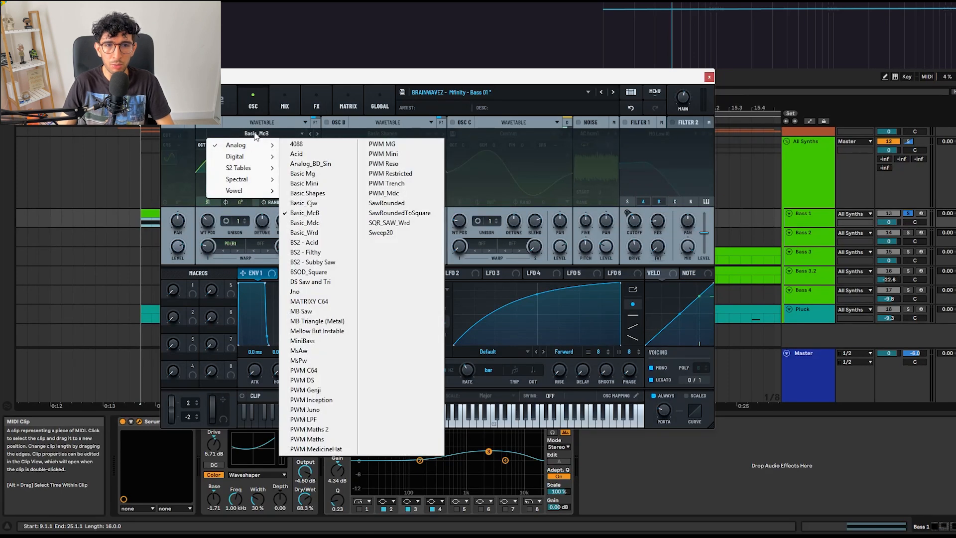
pyautogui.click(242, 196)
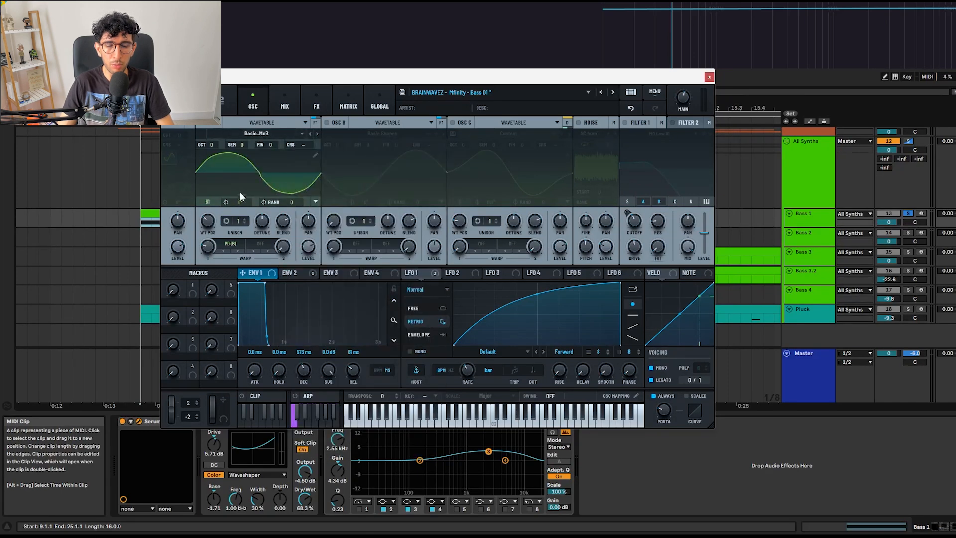
# Step: Turn oscillator B on and examine the FM and PD warp options of oscillator A
pyautogui.click(327, 122)
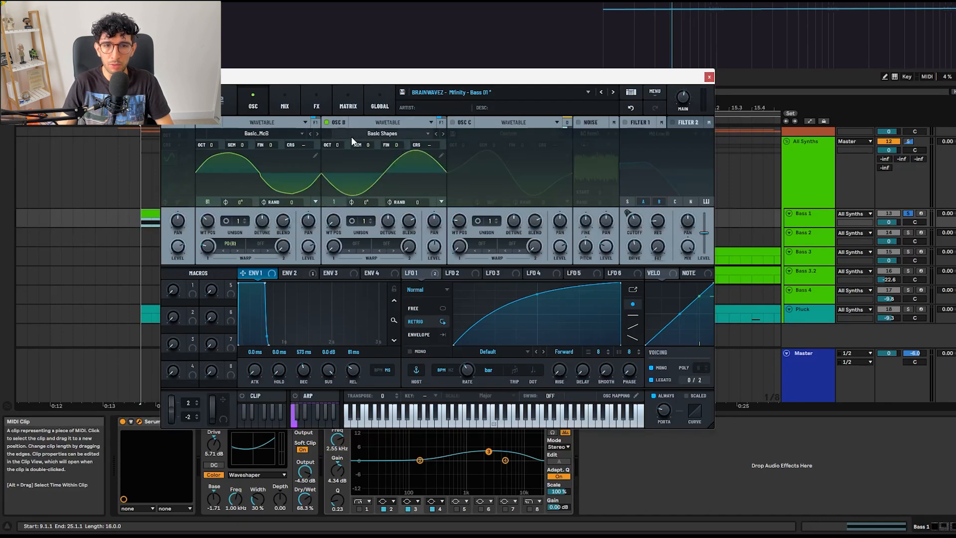
pyautogui.click(224, 248)
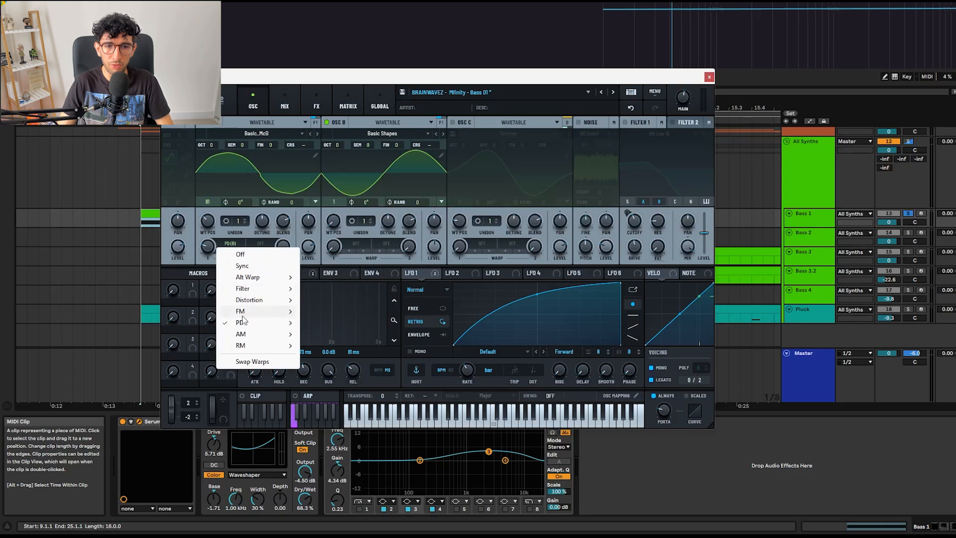
pyautogui.moveTo(242, 314)
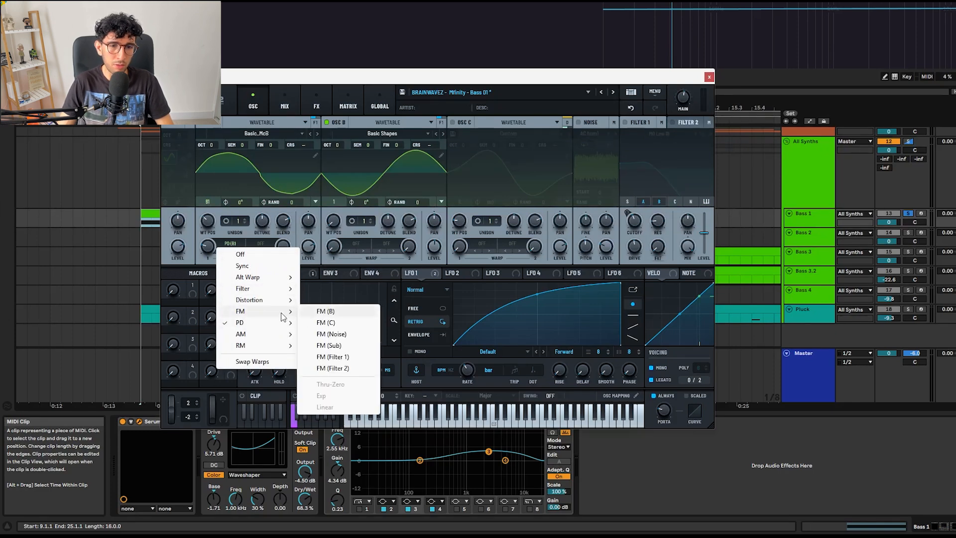
pyautogui.moveTo(277, 327)
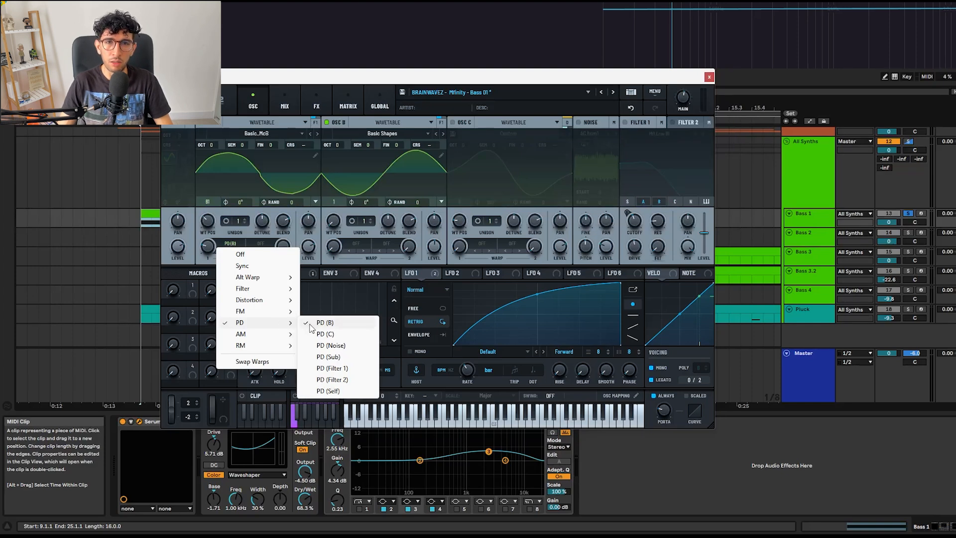
pyautogui.click(369, 77)
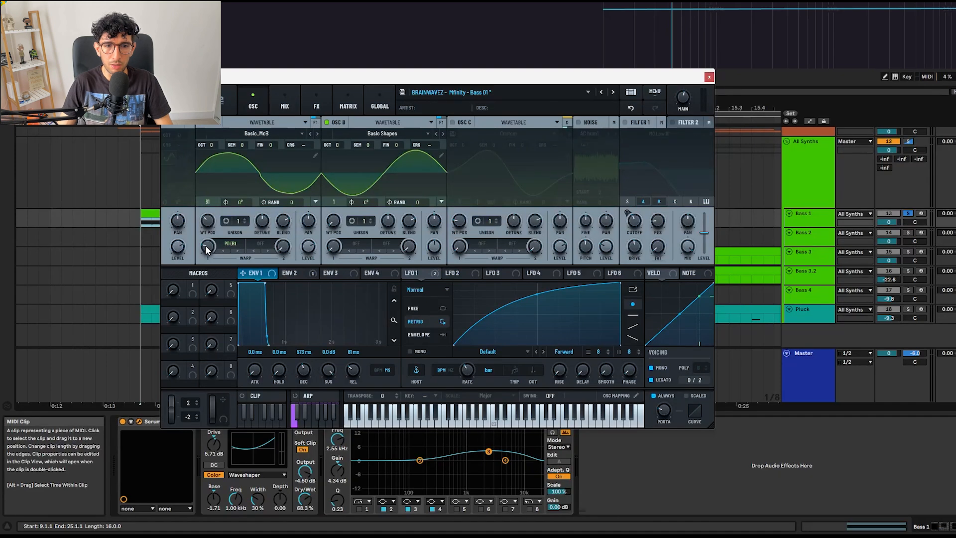
# Step: Check oscillator A's warp amount and wavetable position, and audition the Bass 1 clip with oscillators A and B
pyautogui.moveTo(207, 249)
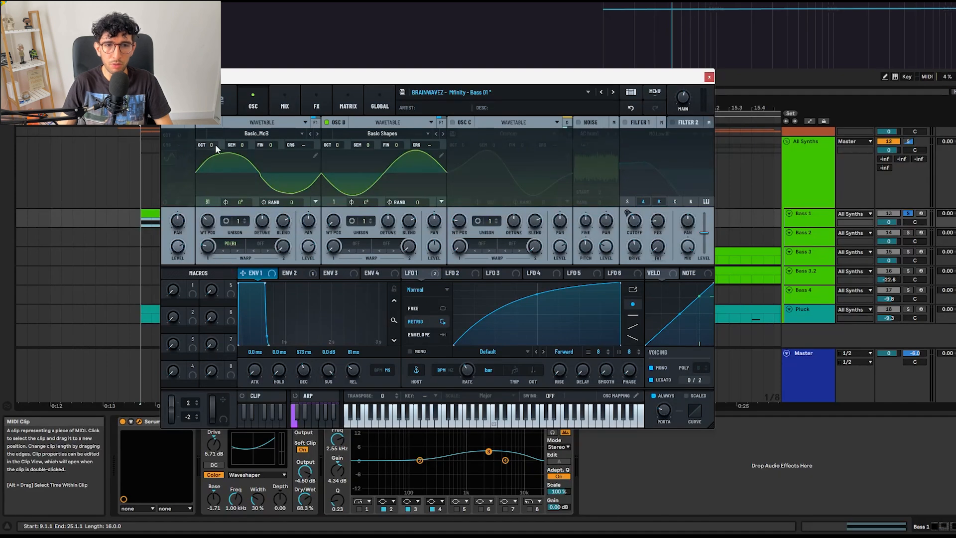
pyautogui.moveTo(205, 222)
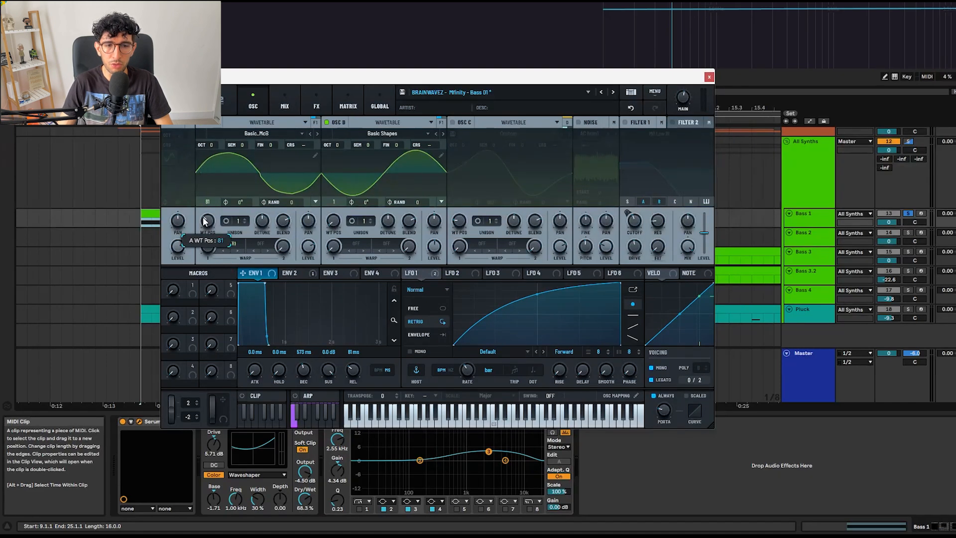
pyautogui.press('space')
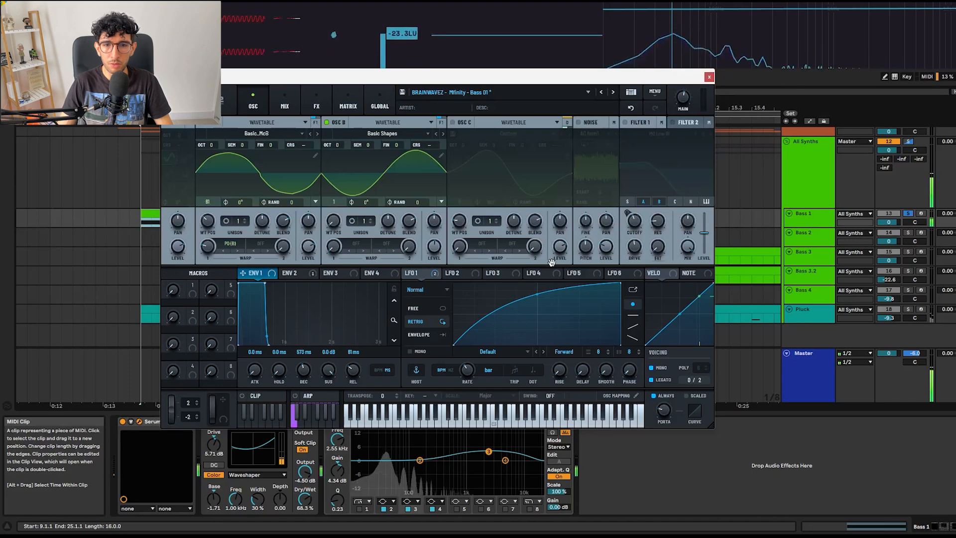
pyautogui.press('space')
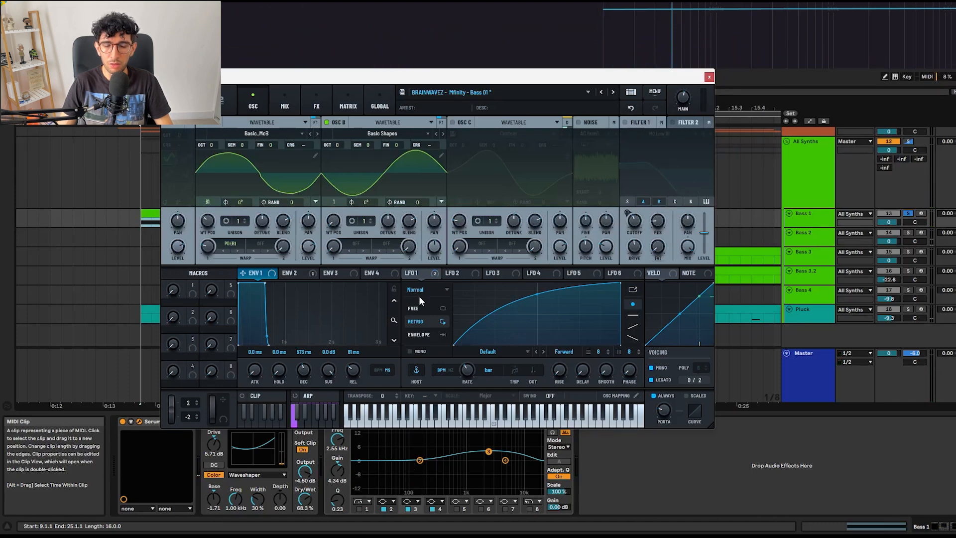
# Step: Bypass the Saturator and EQ Eight on Bass 1 and audition the Serum 2 patch without them
pyautogui.click(140, 422)
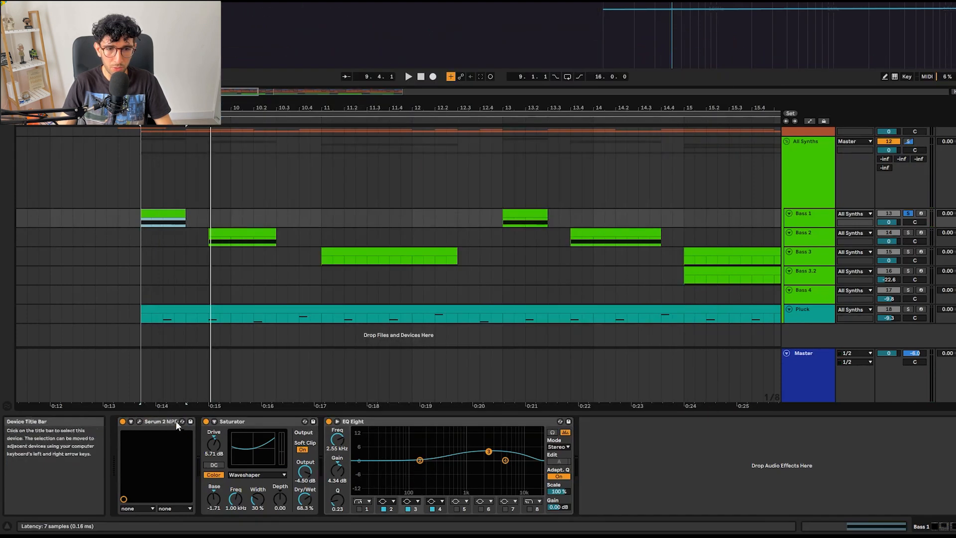
pyautogui.click(205, 421)
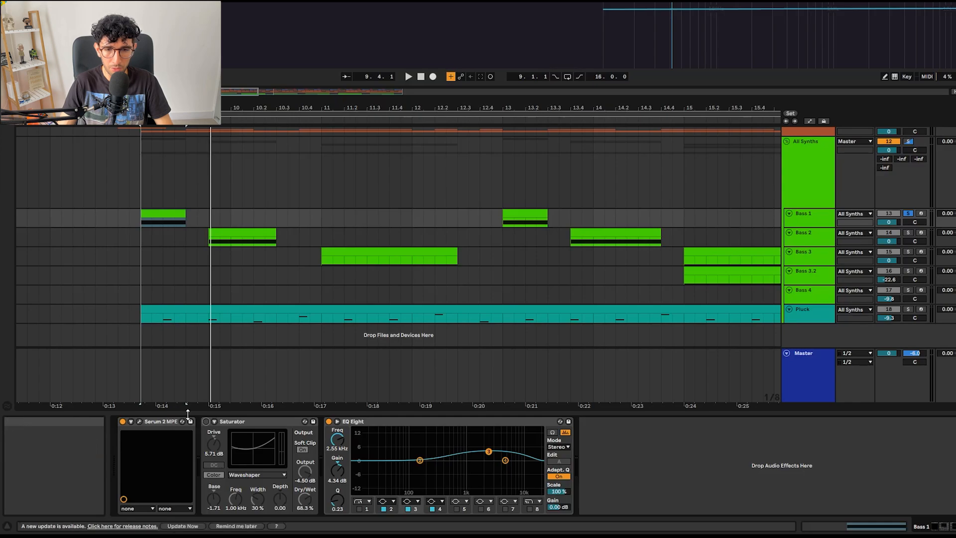
pyautogui.click(140, 423)
pyautogui.click(141, 422)
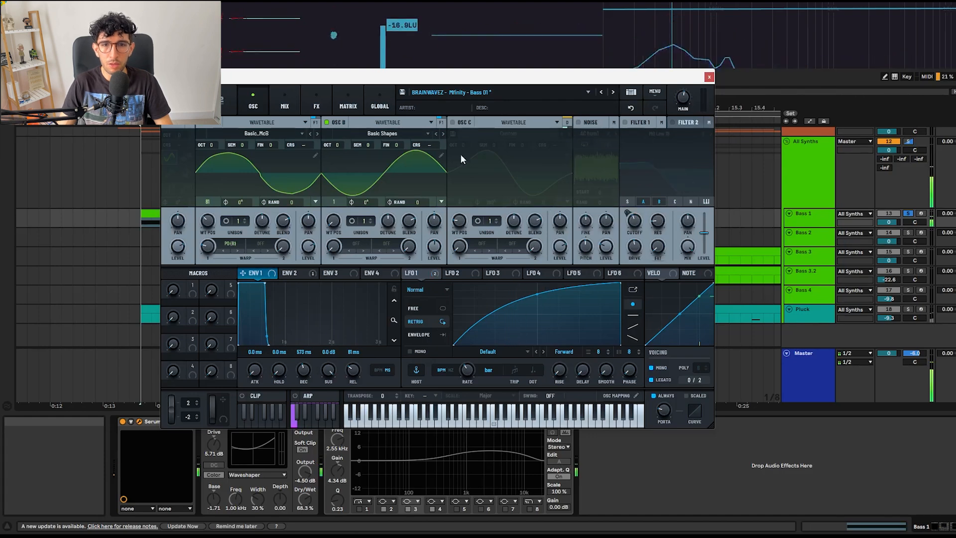
# Step: Turn oscillator C on and examine its custom wavetable and its output routing
pyautogui.click(453, 122)
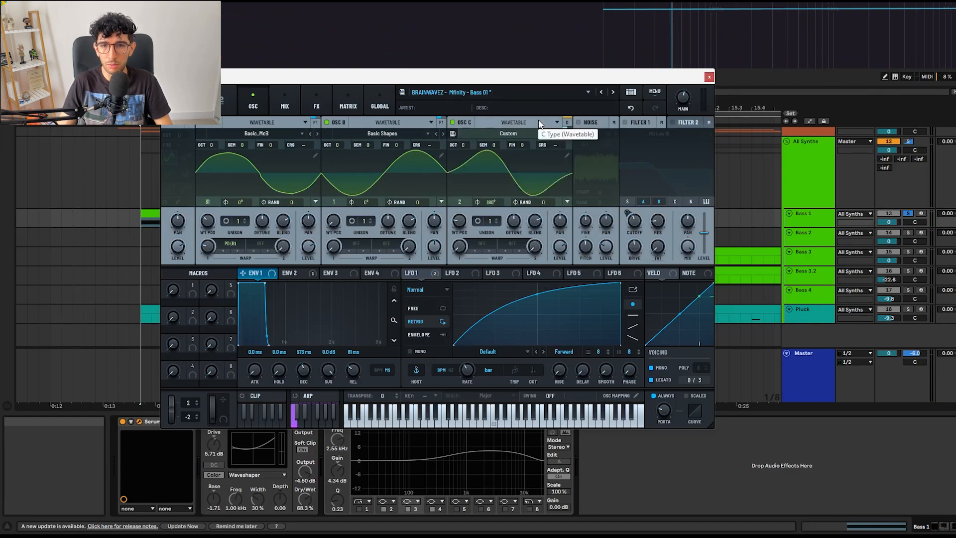
pyautogui.click(567, 156)
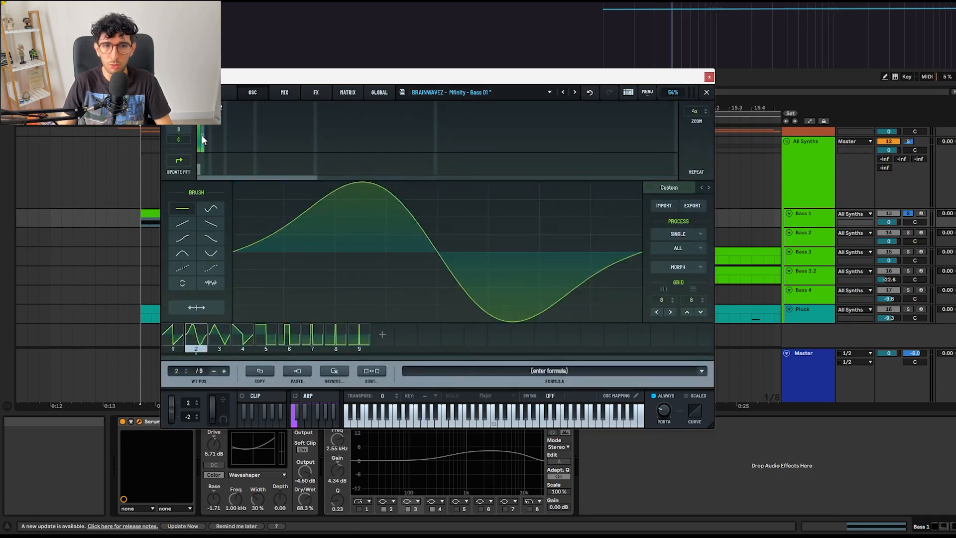
pyautogui.click(707, 92)
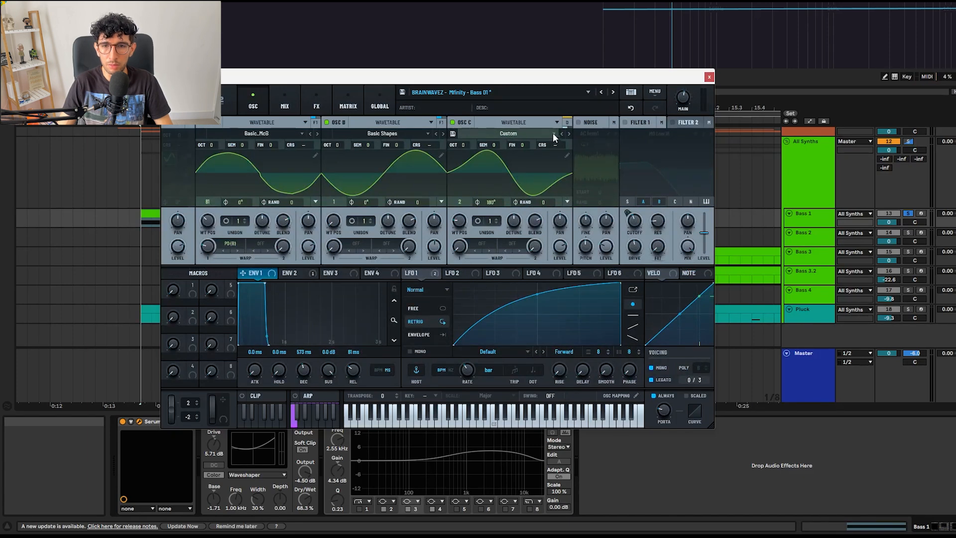
pyautogui.click(567, 123)
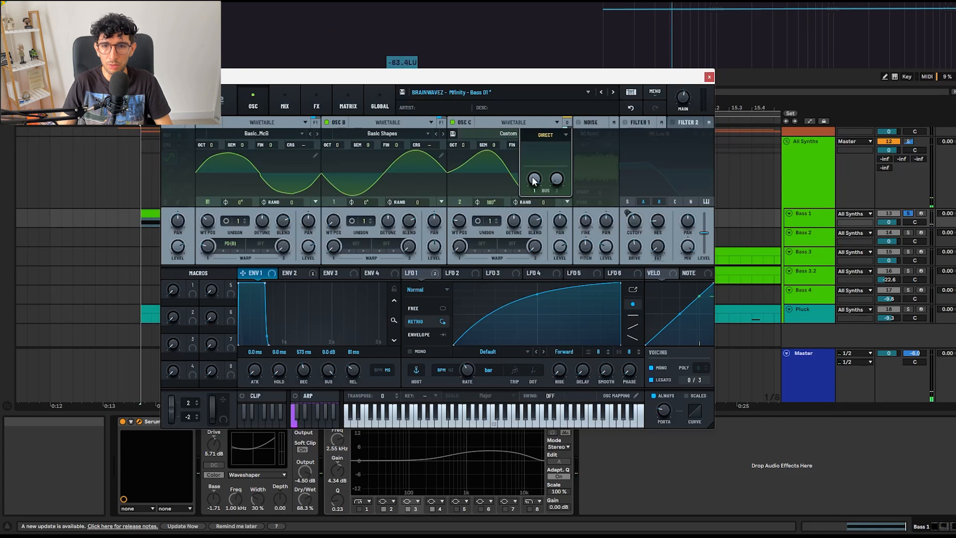
# Step: Trace the oscillator routing in Serum 2's mixer and turn on the Distortion and Equalizer in the Bus 1 effects chain
pyautogui.click(315, 99)
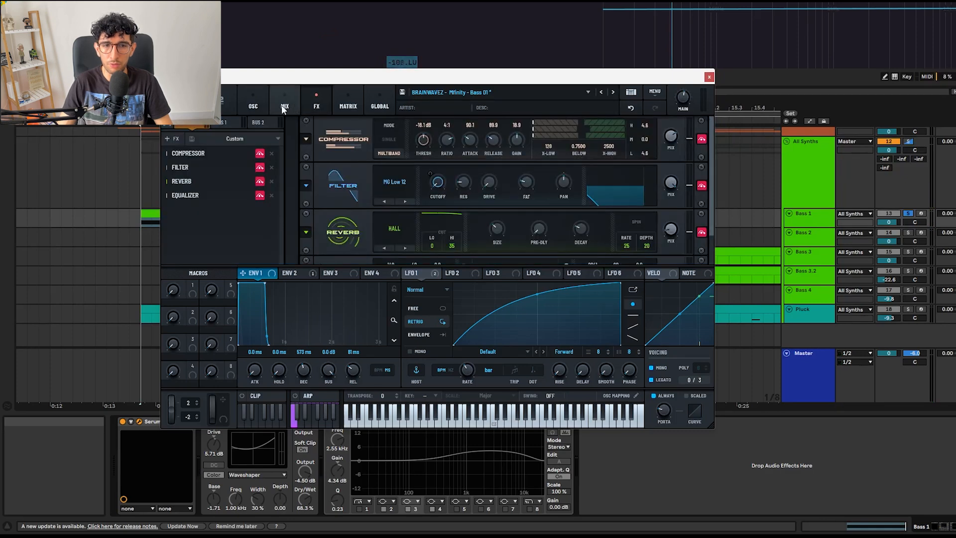
pyautogui.click(282, 105)
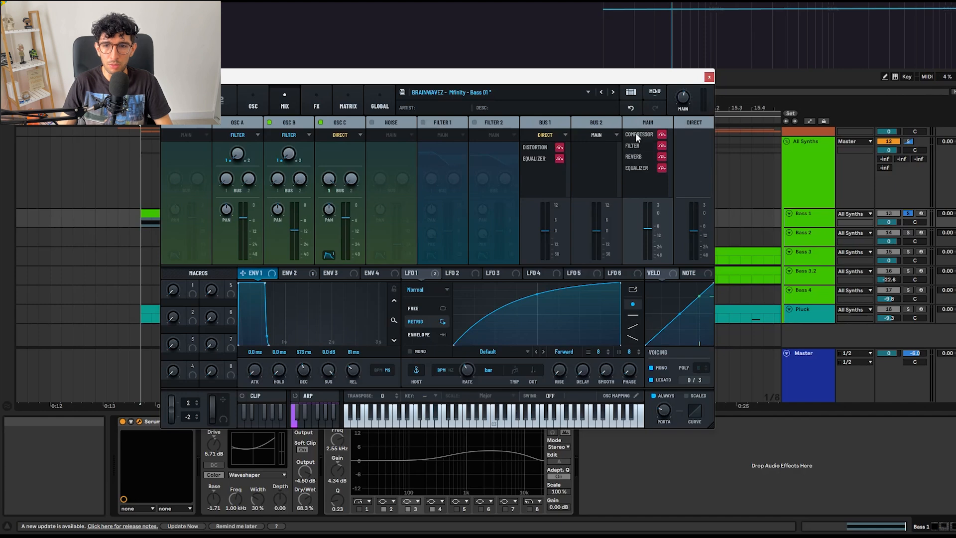
pyautogui.click(333, 102)
pyautogui.click(318, 99)
pyautogui.click(234, 124)
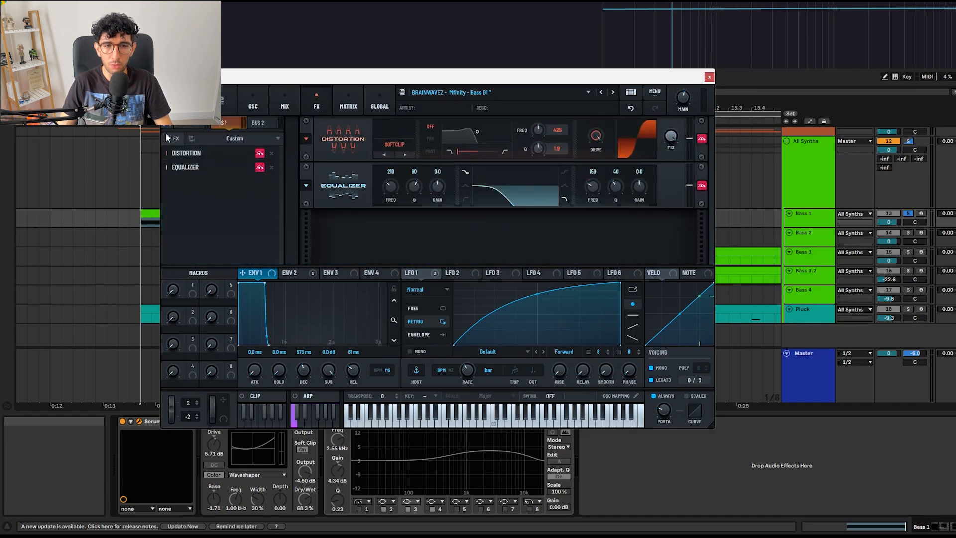
pyautogui.click(259, 154)
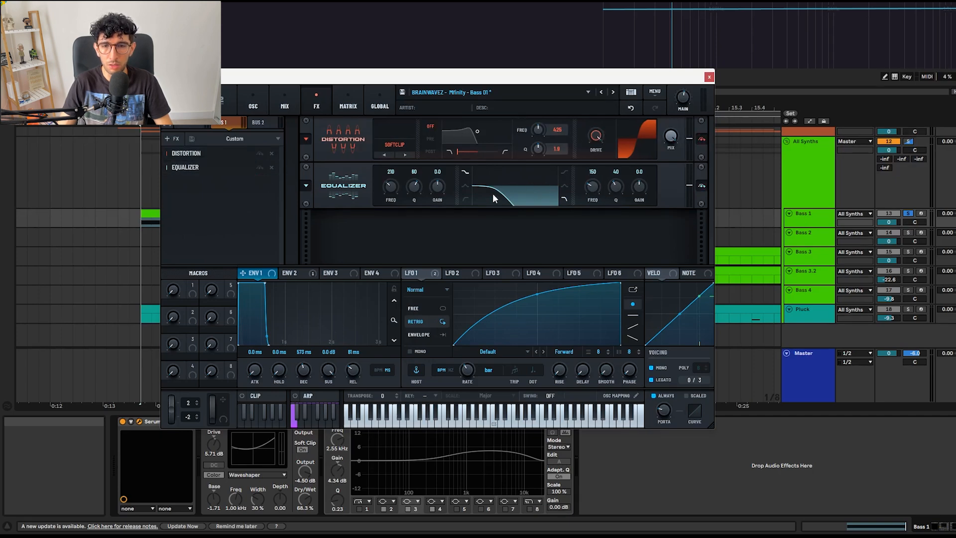
# Step: Review the mixer routing again and examine the Bus 1 Distortion and Equalizer settings
pyautogui.click(254, 105)
pyautogui.click(284, 105)
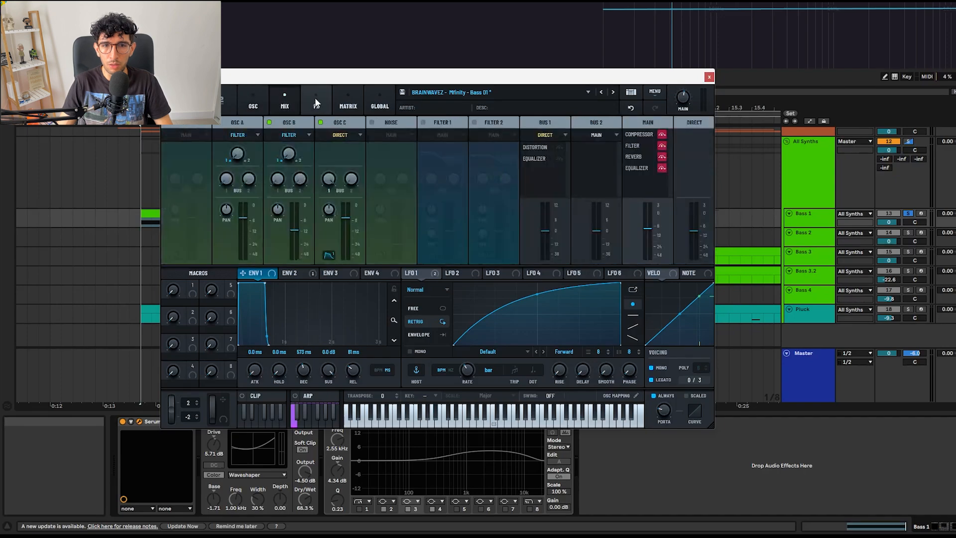
pyautogui.click(316, 105)
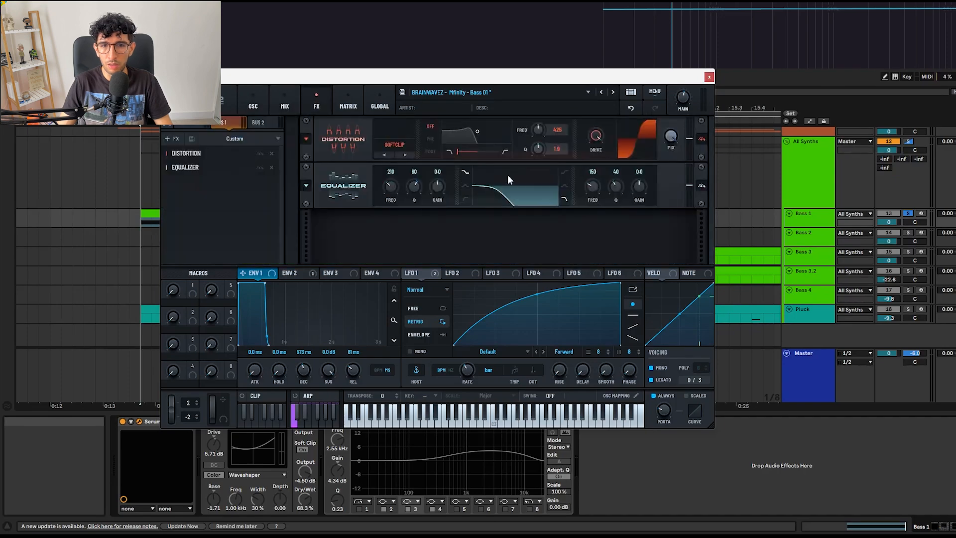
# Step: Turn on Filter 1 and examine LFO 1's modulation of its cutoff
pyautogui.click(253, 106)
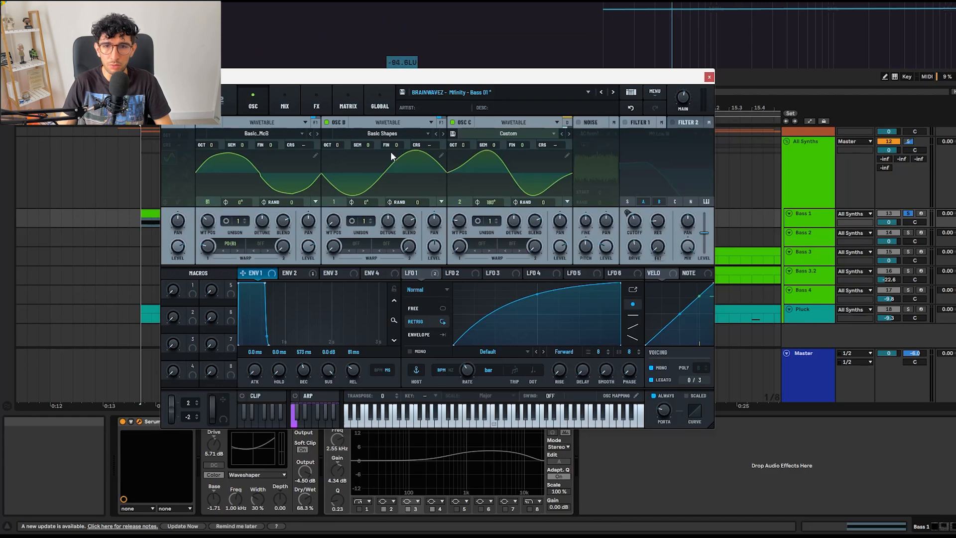
pyautogui.click(625, 122)
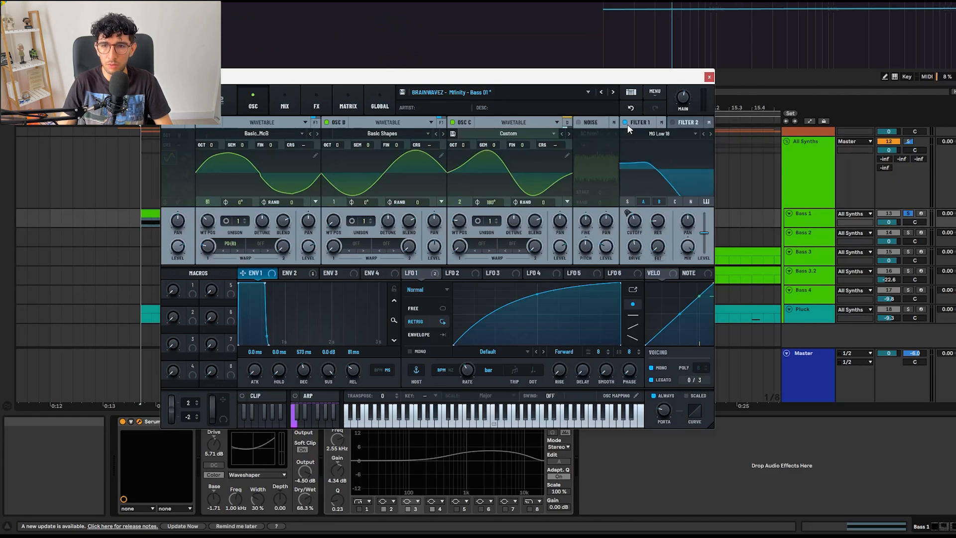
pyautogui.click(442, 272)
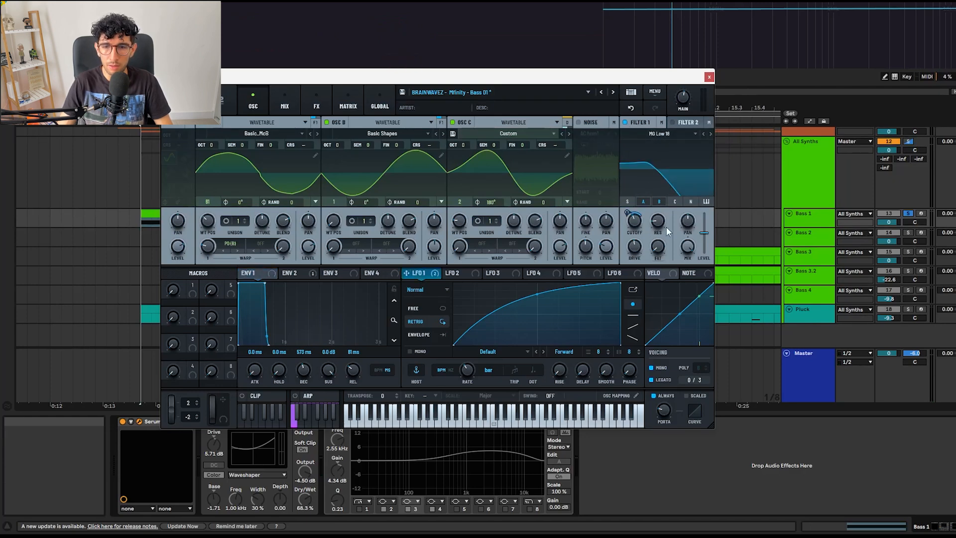
pyautogui.moveTo(626, 211)
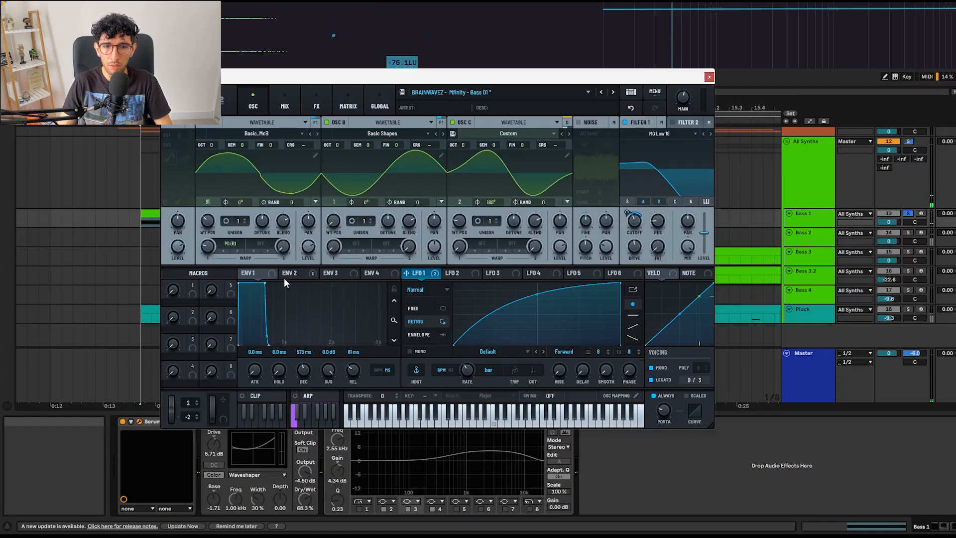
# Step: Examine Env 2's shape and destination, and check its modulation amount on Main Tuning in the matrix
pyautogui.click(234, 302)
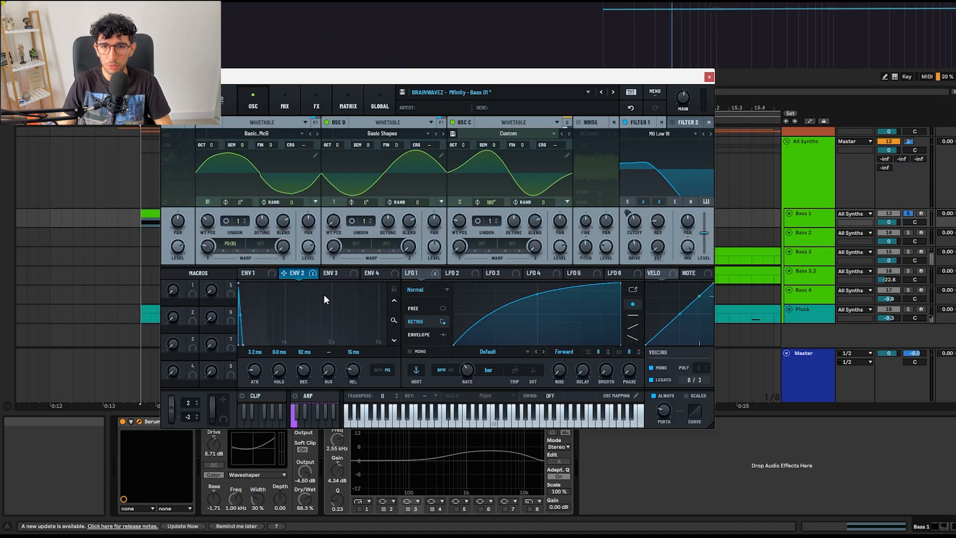
pyautogui.rightClick(286, 273)
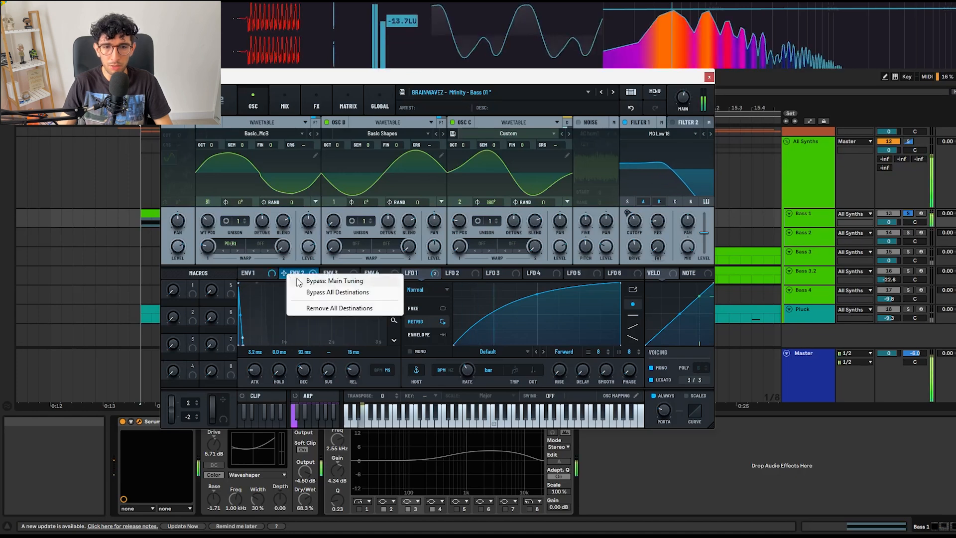
pyautogui.click(253, 321)
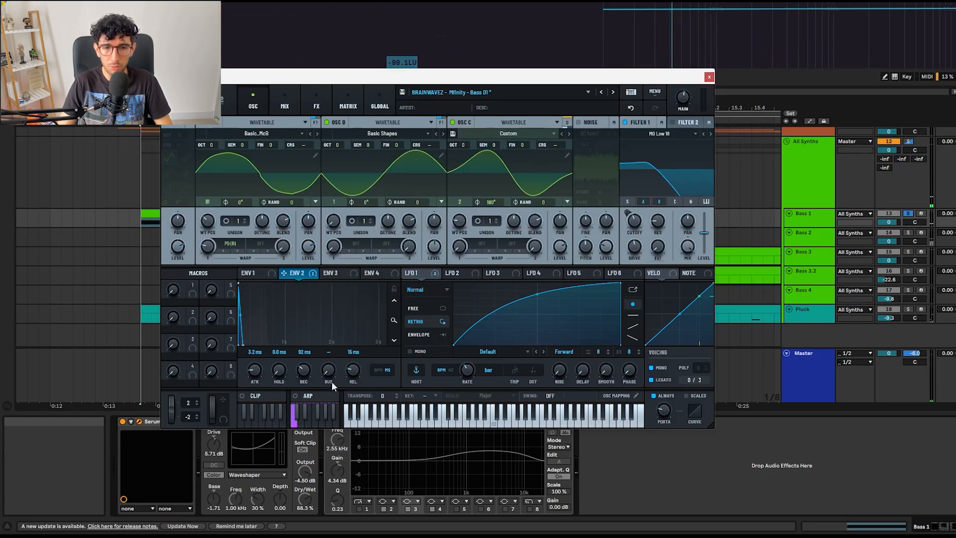
pyautogui.click(342, 104)
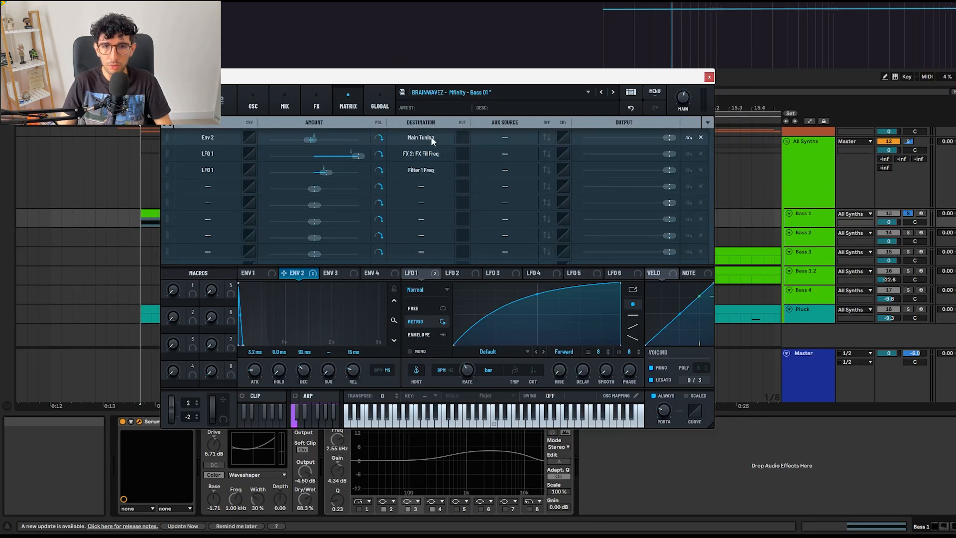
pyautogui.moveTo(310, 139)
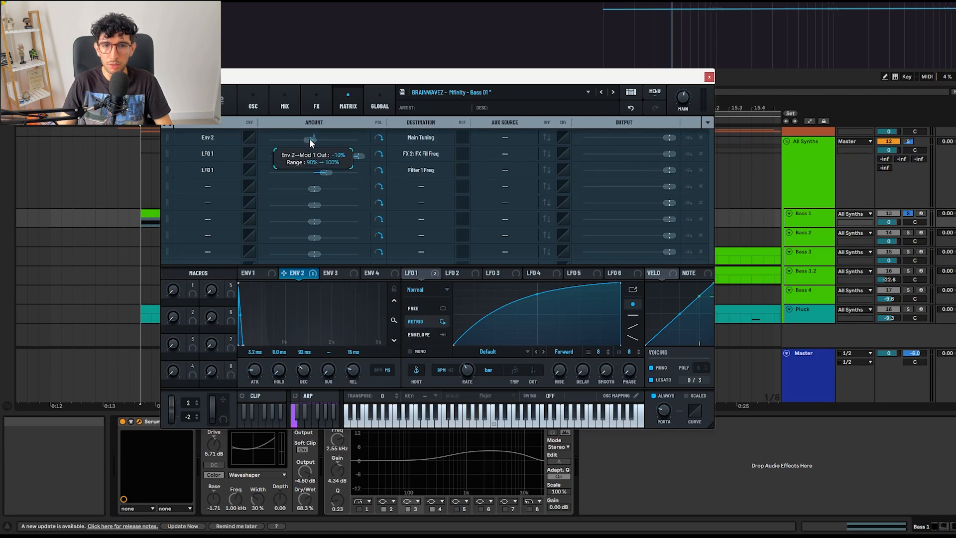
# Step: Turn on the Compressor and Filter in the main effects chain and check LFO 1's modulation of the filter cutoff
pyautogui.click(283, 105)
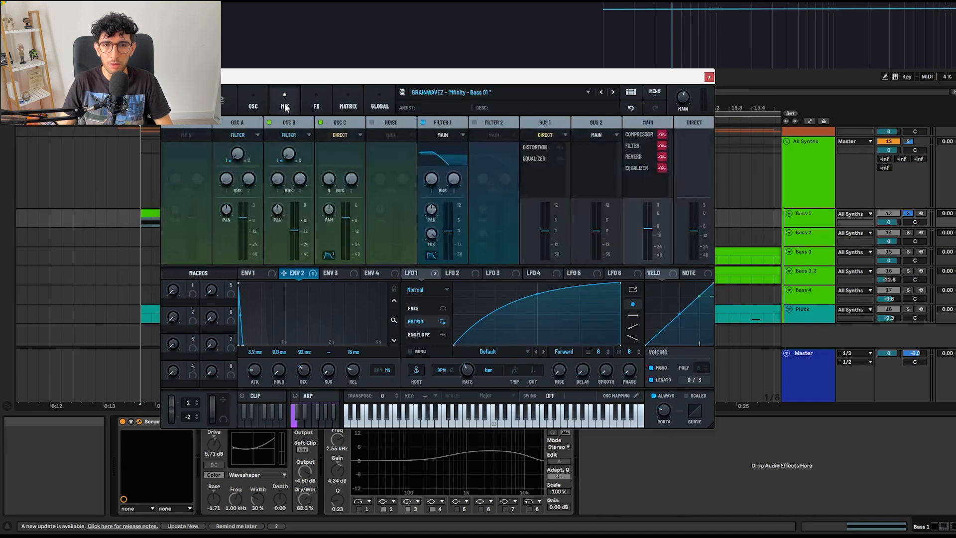
pyautogui.click(315, 103)
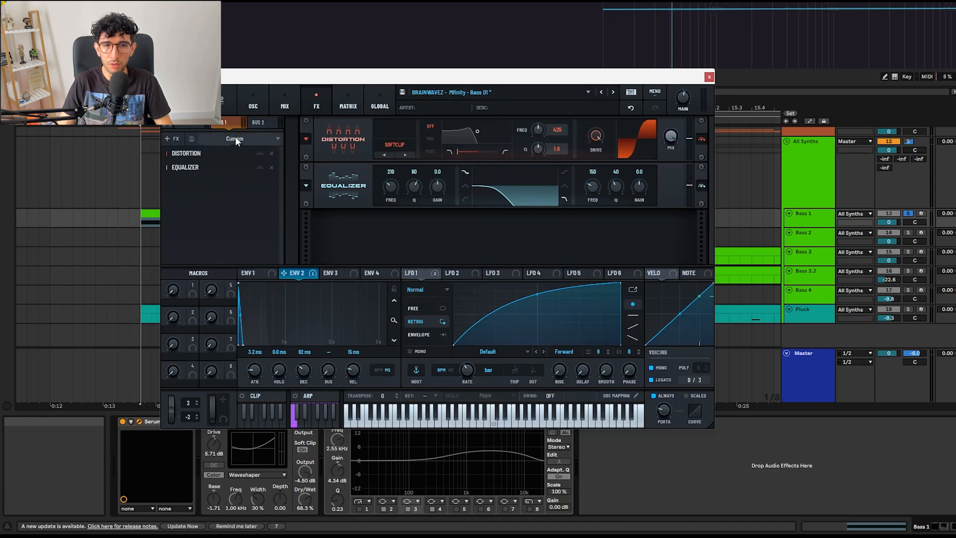
pyautogui.click(194, 123)
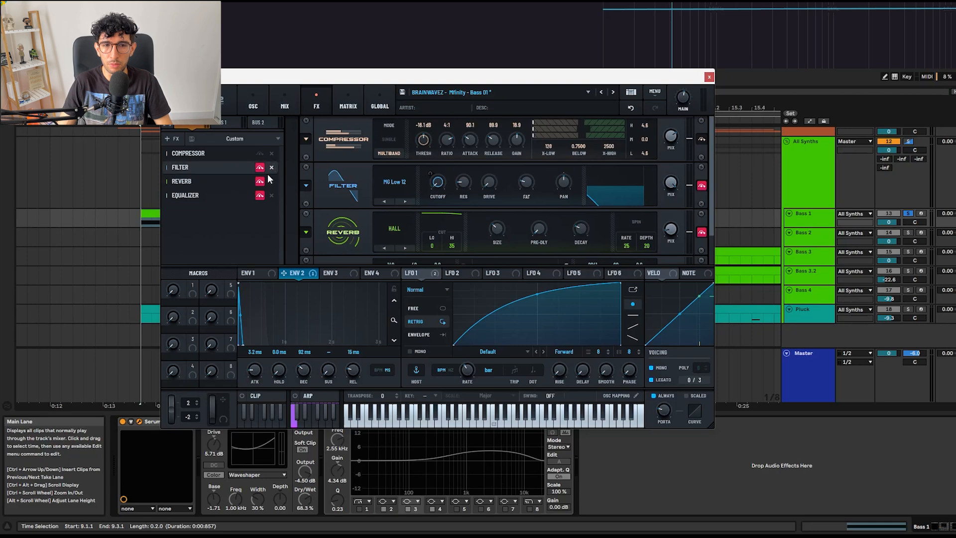
pyautogui.click(411, 273)
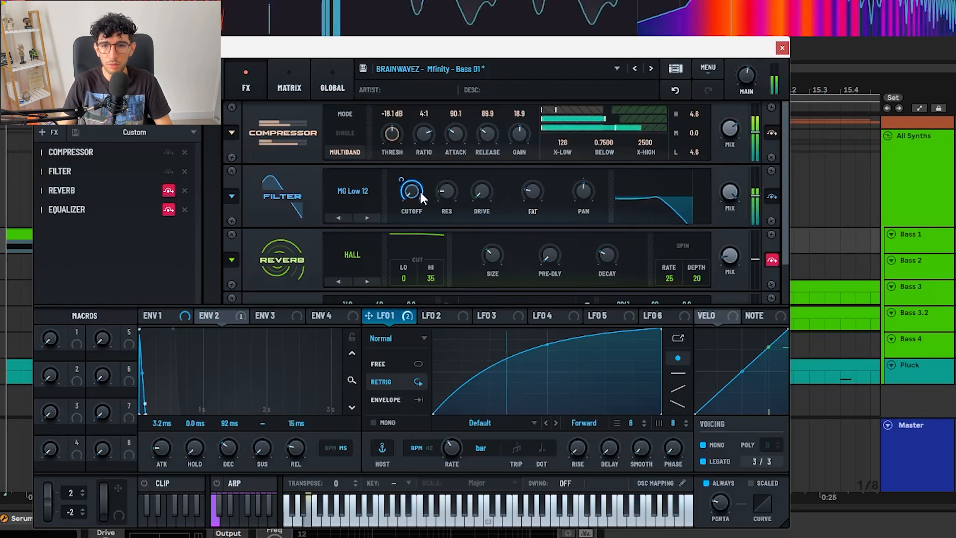
pyautogui.rightClick(419, 190)
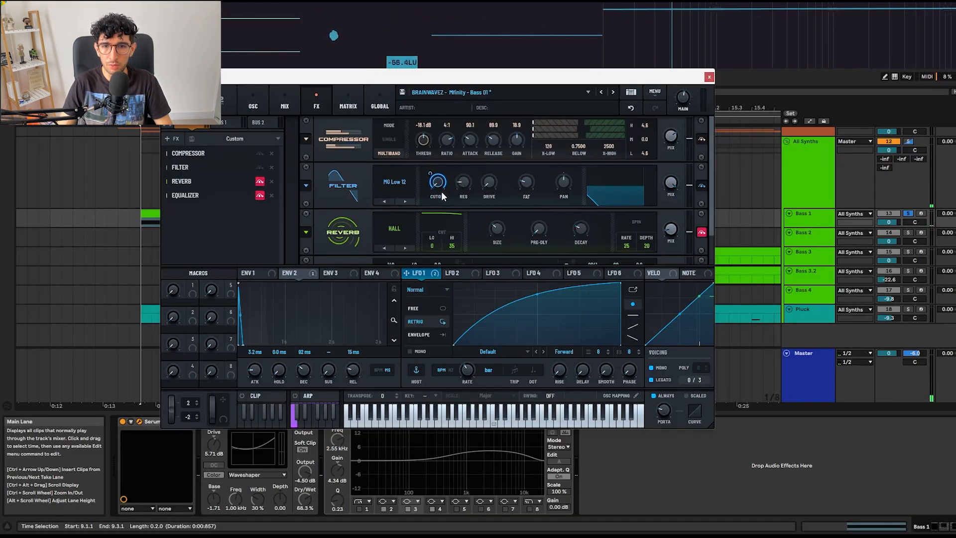
# Step: Turn on the Reverb and Equalizer in the main effects chain, and audition the patch while checking the equalizer's low band
pyautogui.click(260, 182)
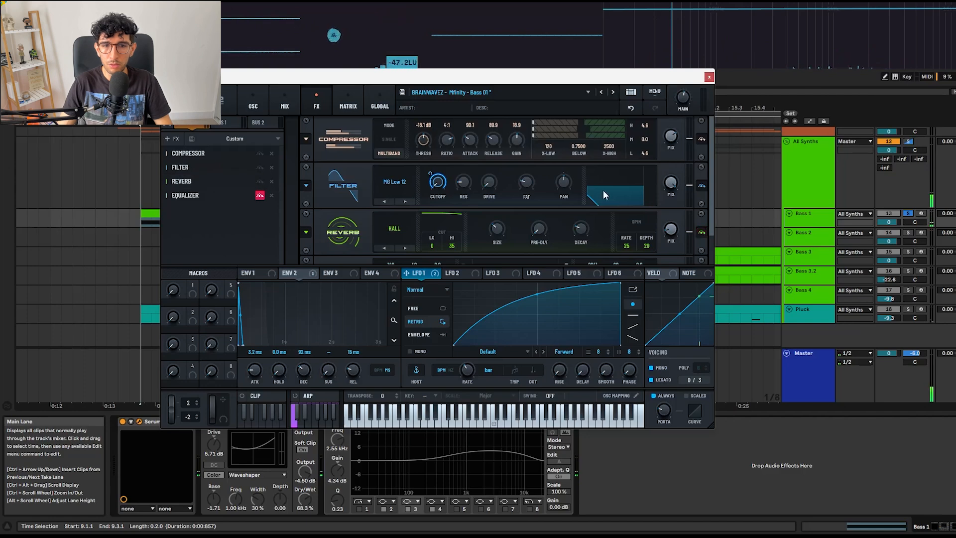
pyautogui.scroll(-2, 658, 219)
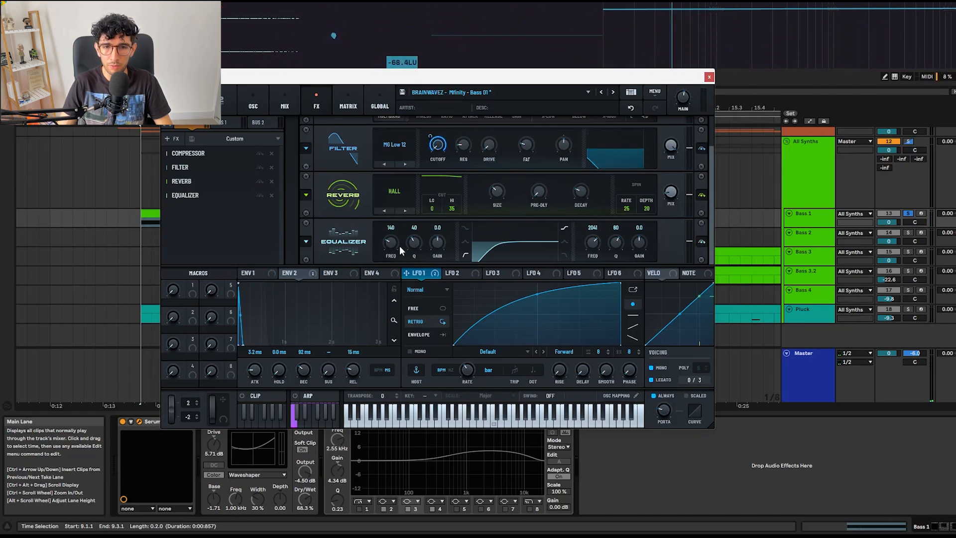
pyautogui.moveTo(399, 243)
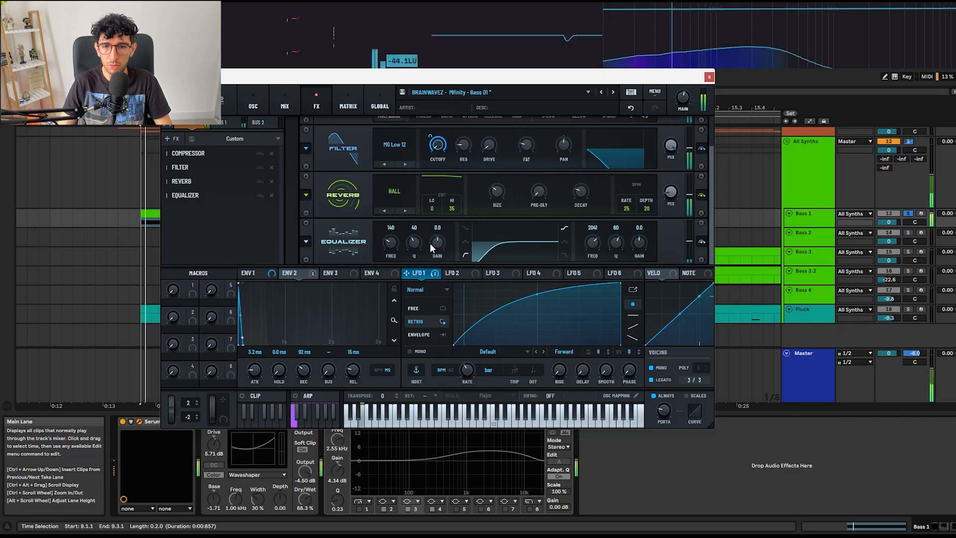
pyautogui.moveTo(430, 243)
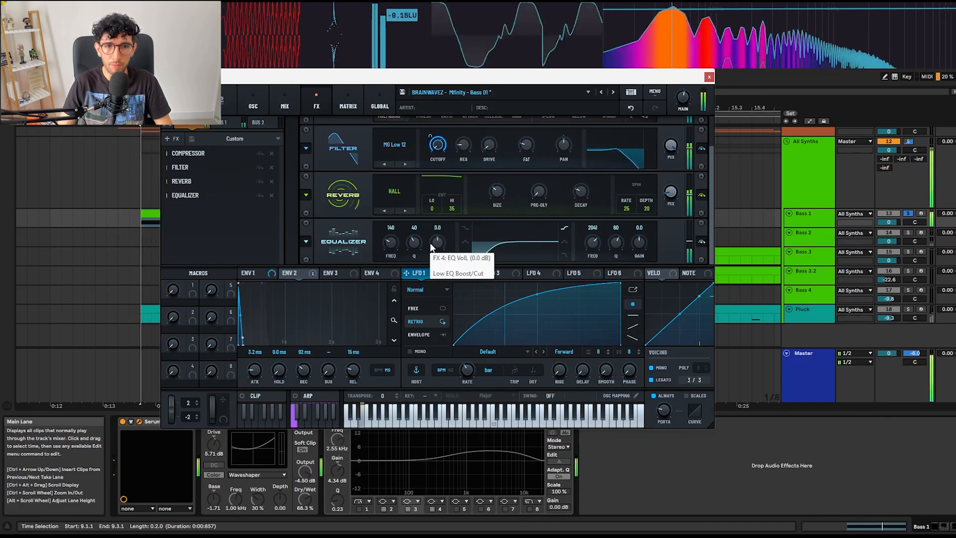
pyautogui.press('space')
pyautogui.moveTo(712, 199); pyautogui.dragTo(712, 265)
# Step: Audition the complete Serum 2 patch from the oscillator view and close the plugin window
pyautogui.click(285, 102)
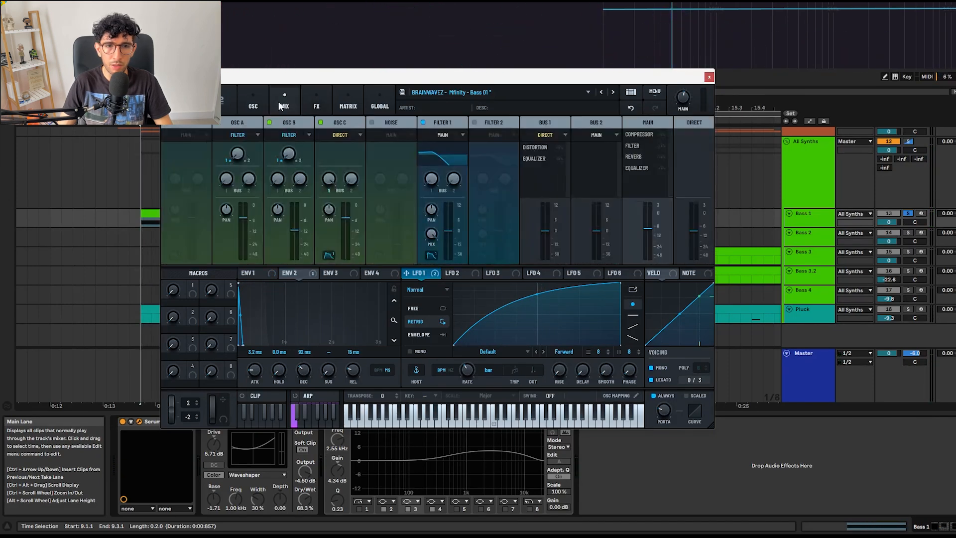
pyautogui.click(267, 100)
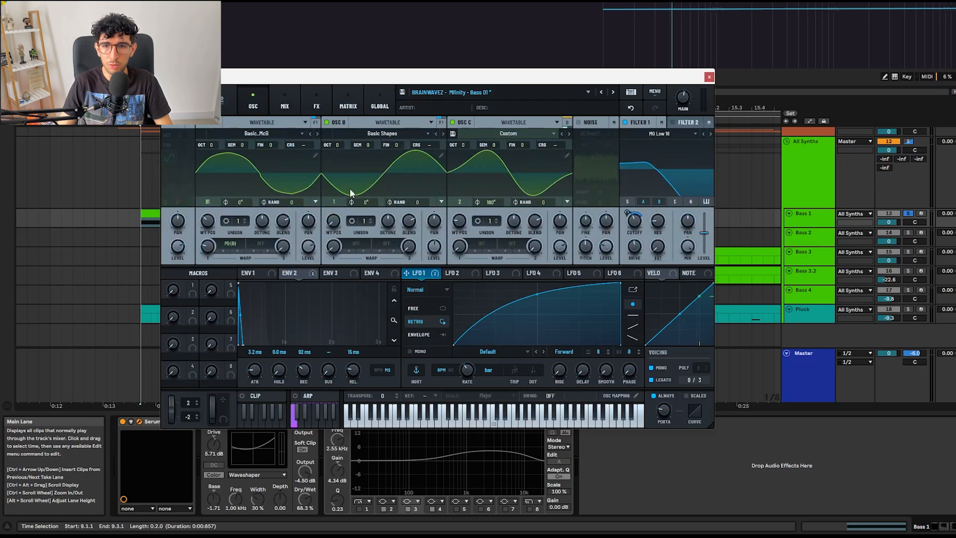
pyautogui.press('space')
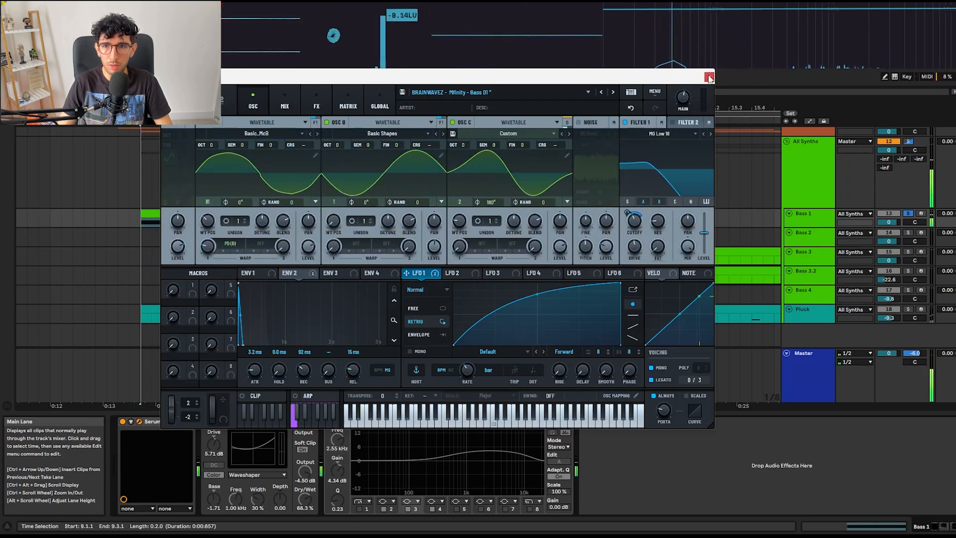
pyautogui.click(709, 78)
pyautogui.press('space')
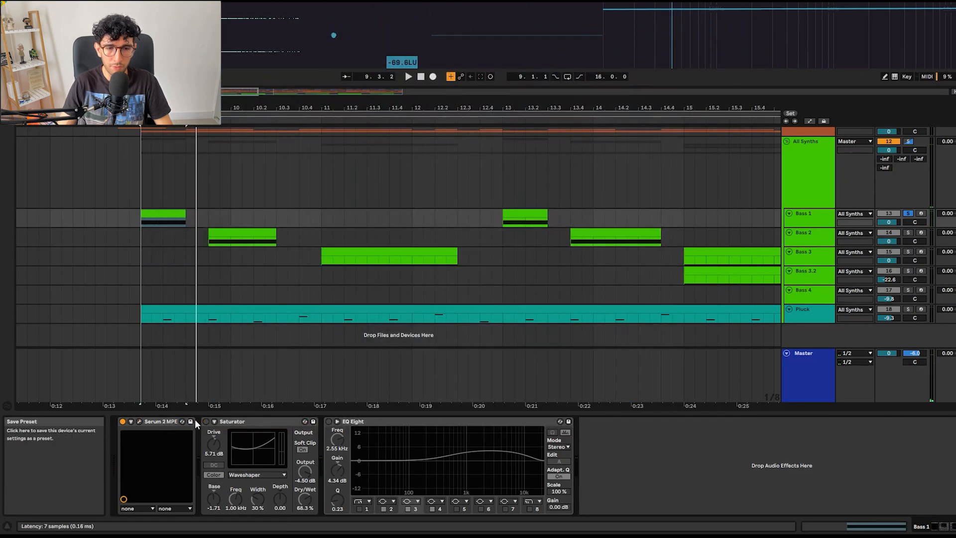
# Step: Turn the Saturator and EQ Eight on Bass 1 back on, auditioning the saturated sound and checking the EQ curve
pyautogui.click(219, 447)
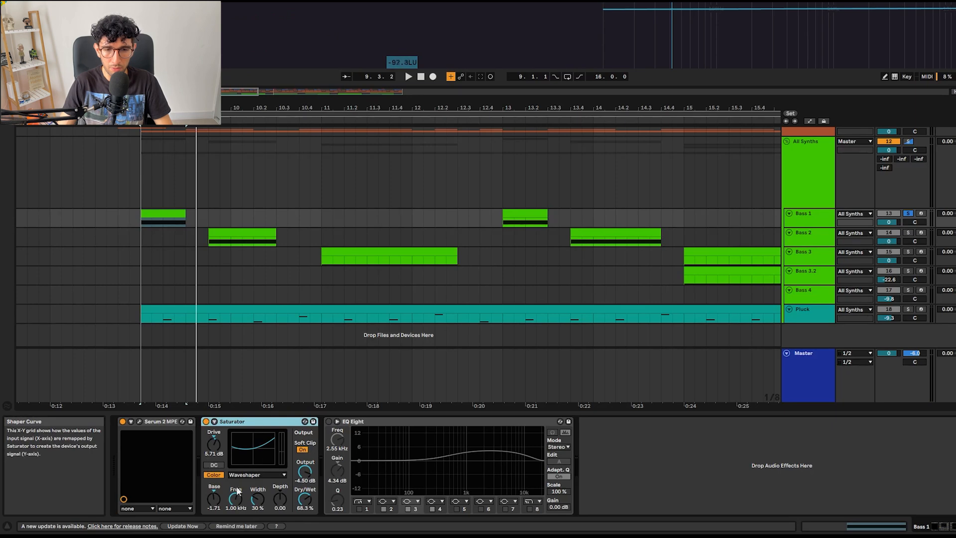
pyautogui.press('space')
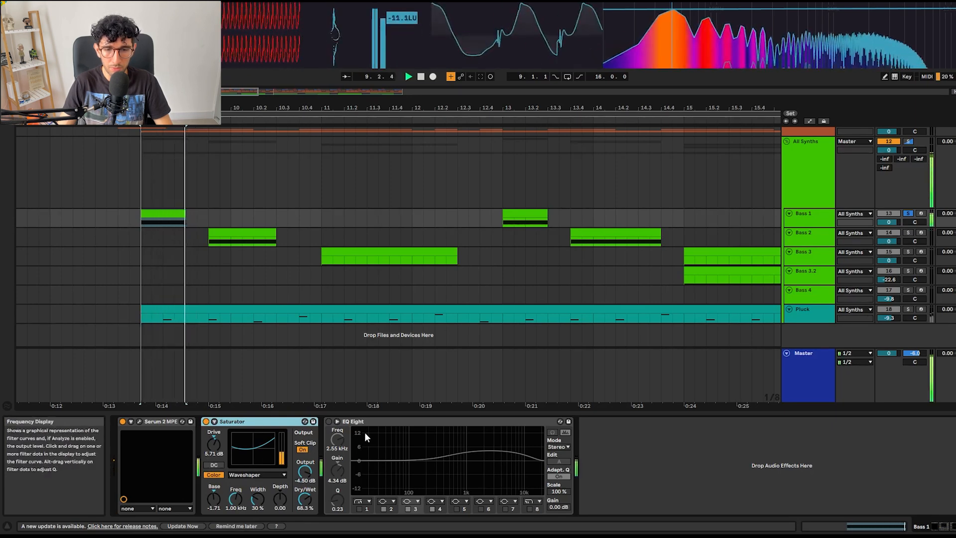
pyautogui.press('space')
pyautogui.click(329, 422)
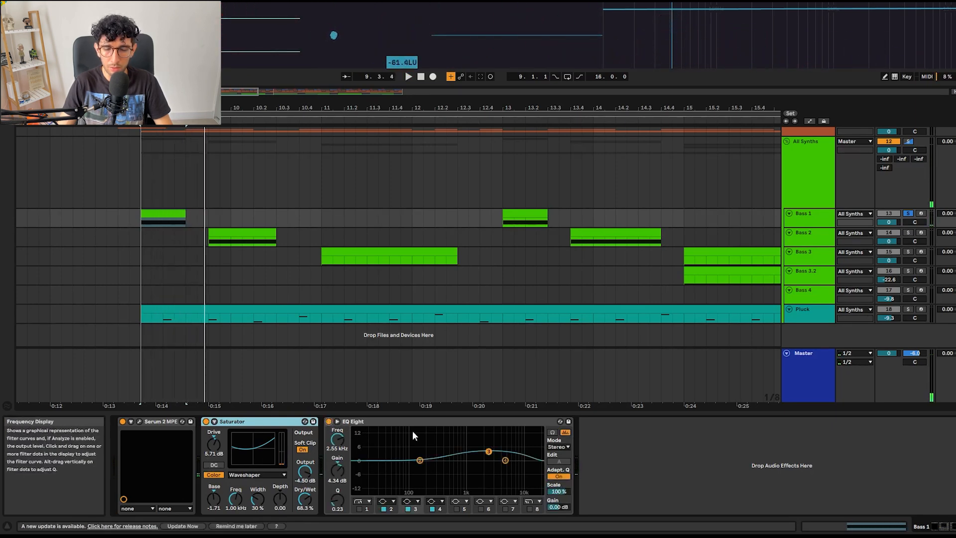
pyautogui.click(487, 452)
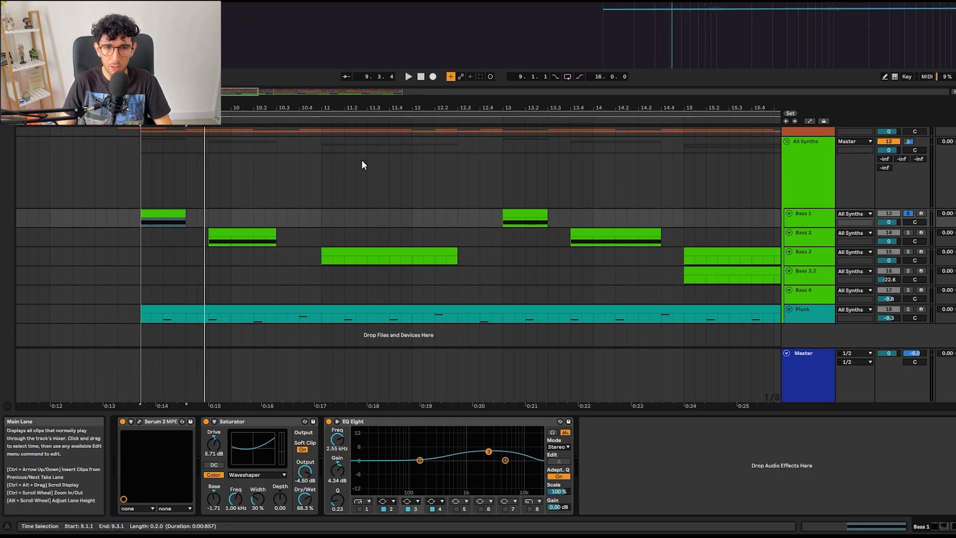
# Step: Audition Bass 1 with its full device chain and inspect its spectrum in the master's SPAN analyzer
pyautogui.press('space')
pyautogui.press('space')
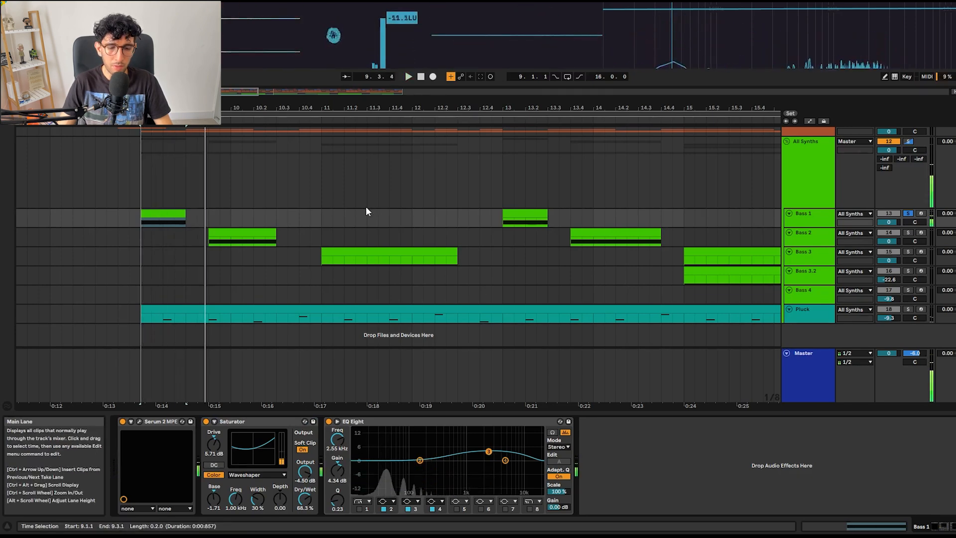
pyautogui.hotkey('ctrl', 'alt', 'p')
pyautogui.press('space')
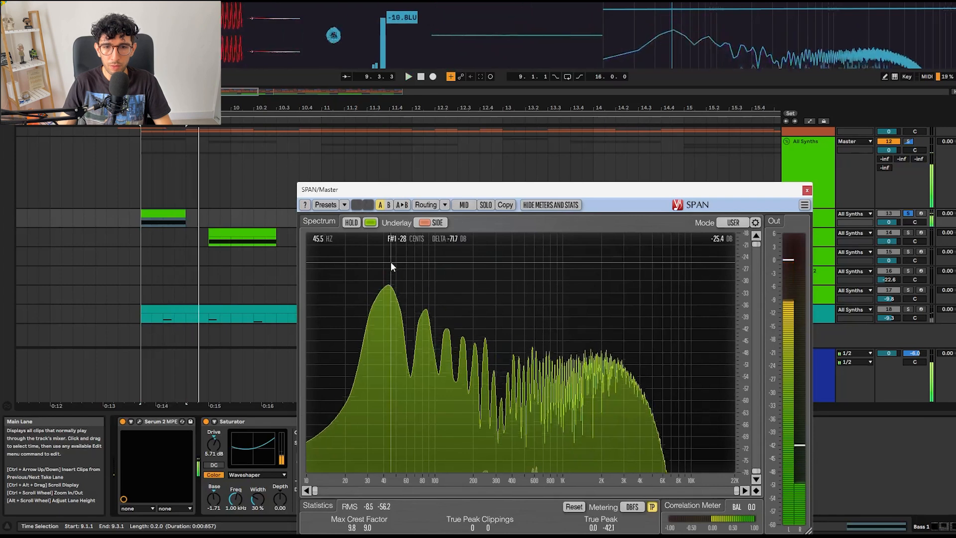
pyautogui.click(807, 190)
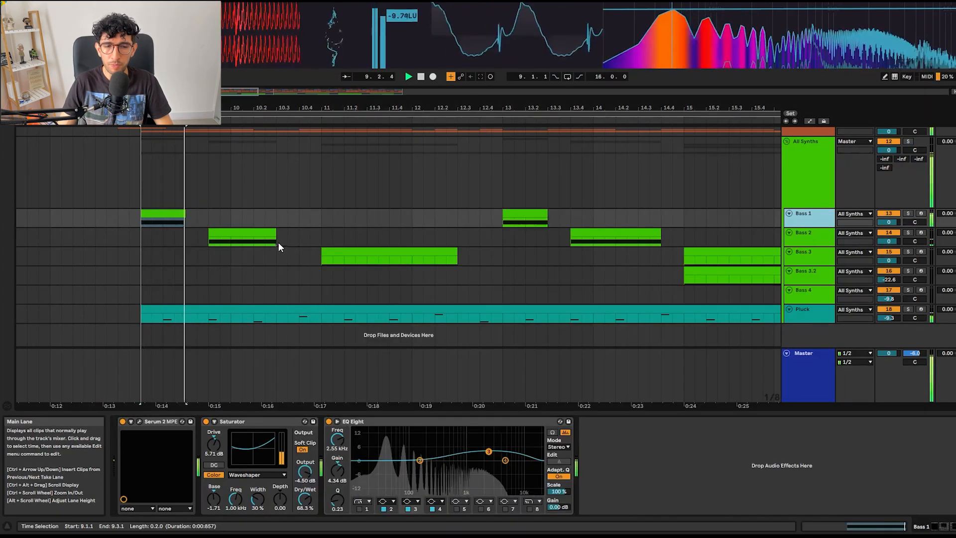
# Step: Stop playback, solo Bass 2 and audition its first clip from 9.4.1
pyautogui.press('space')
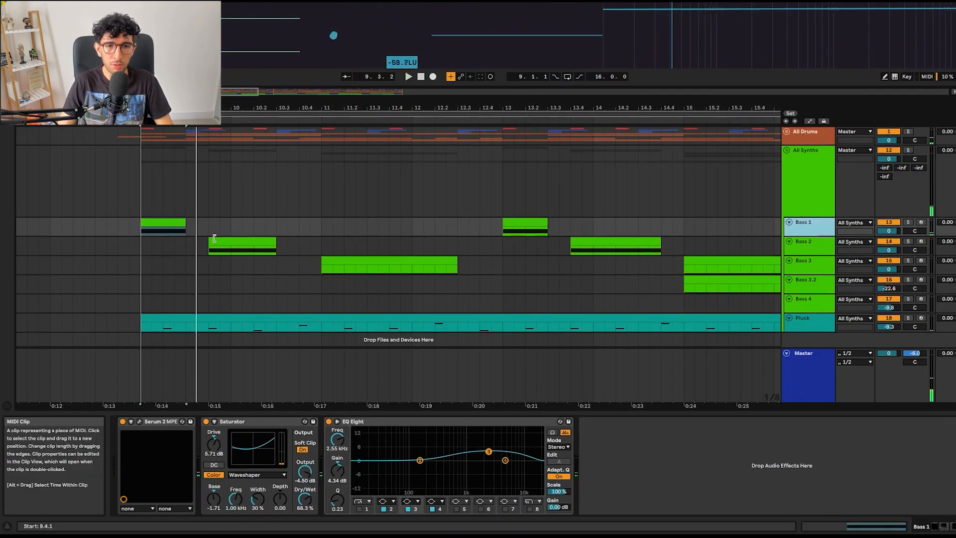
pyautogui.click(215, 240)
pyautogui.press('space')
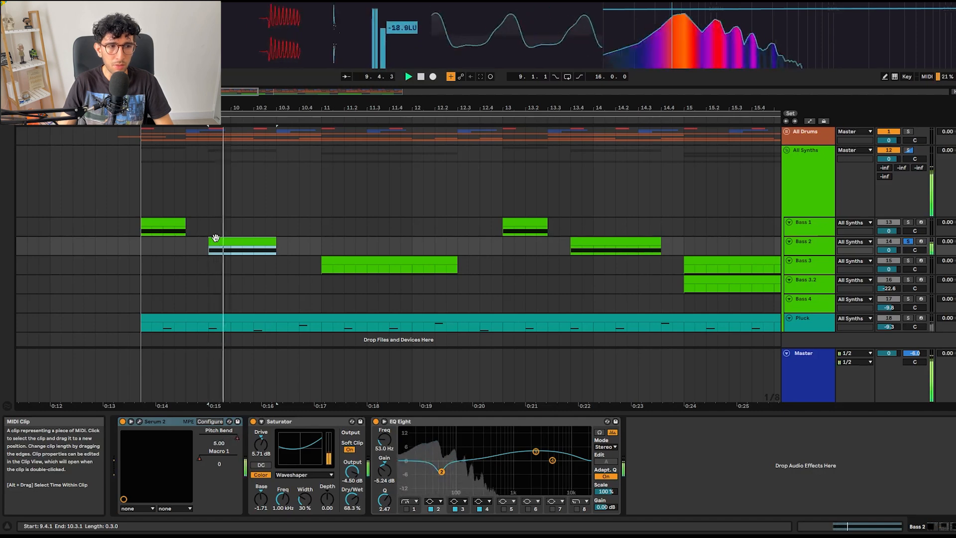
# Step: Review Bass 2's Serum 2 patch, covering Filter 1, the main effects chain and Env 2, and close the plugin window
pyautogui.click(139, 421)
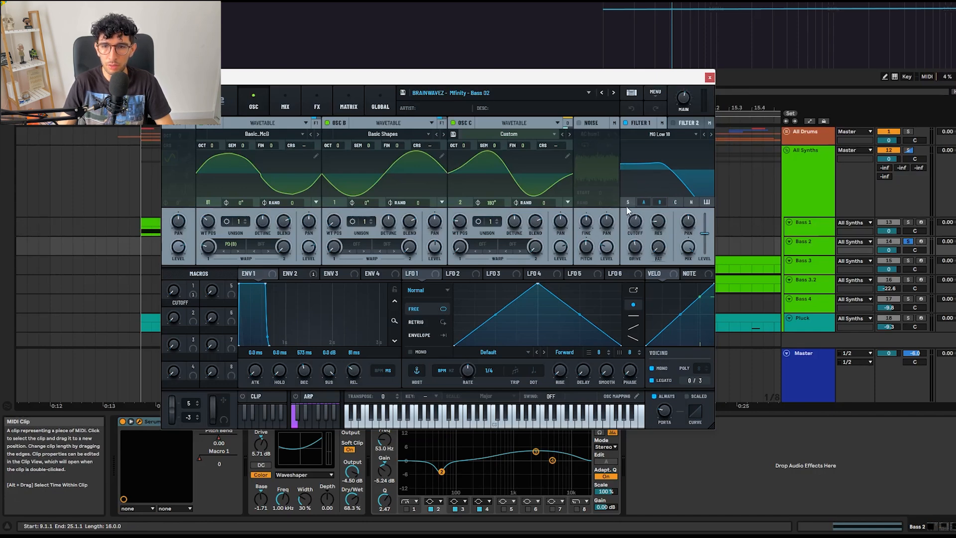
pyautogui.click(644, 202)
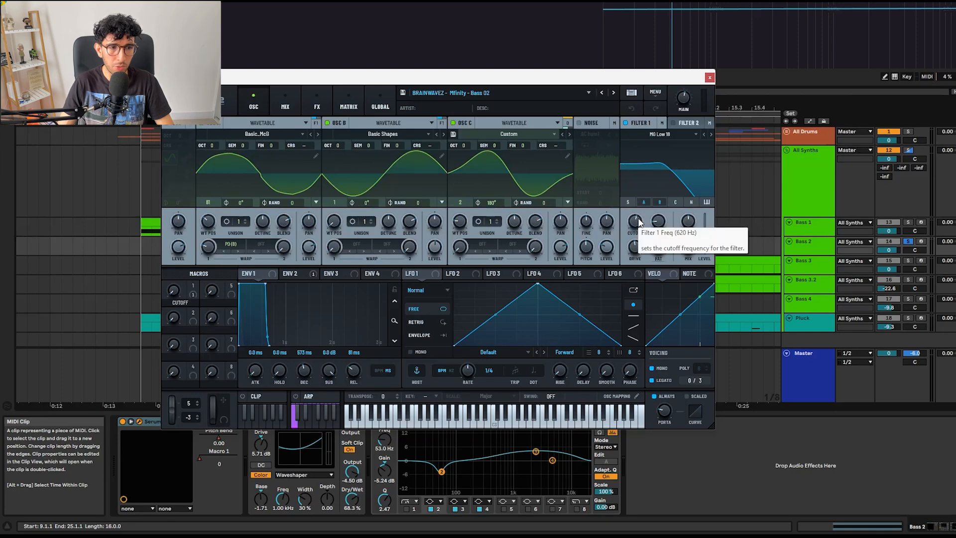
pyautogui.click(317, 107)
pyautogui.click(290, 274)
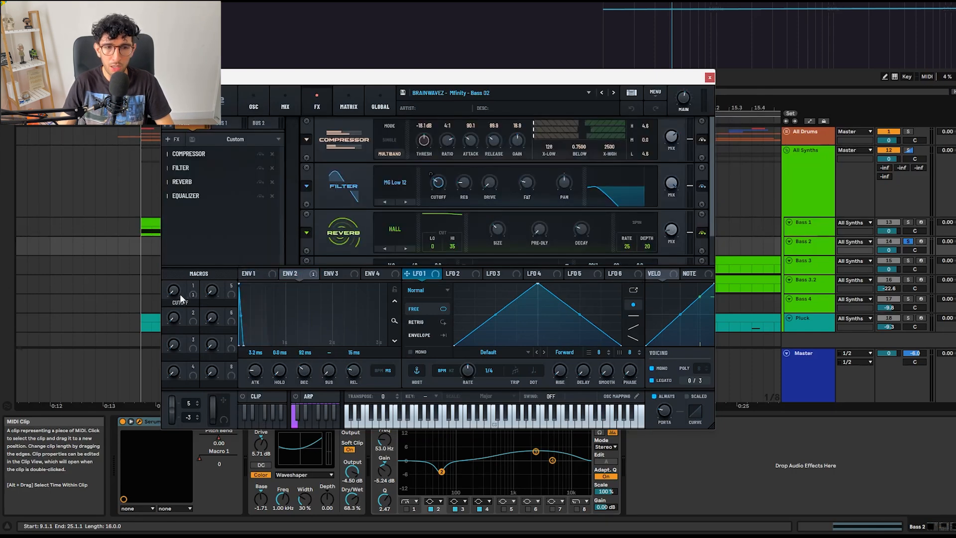
pyautogui.click(709, 77)
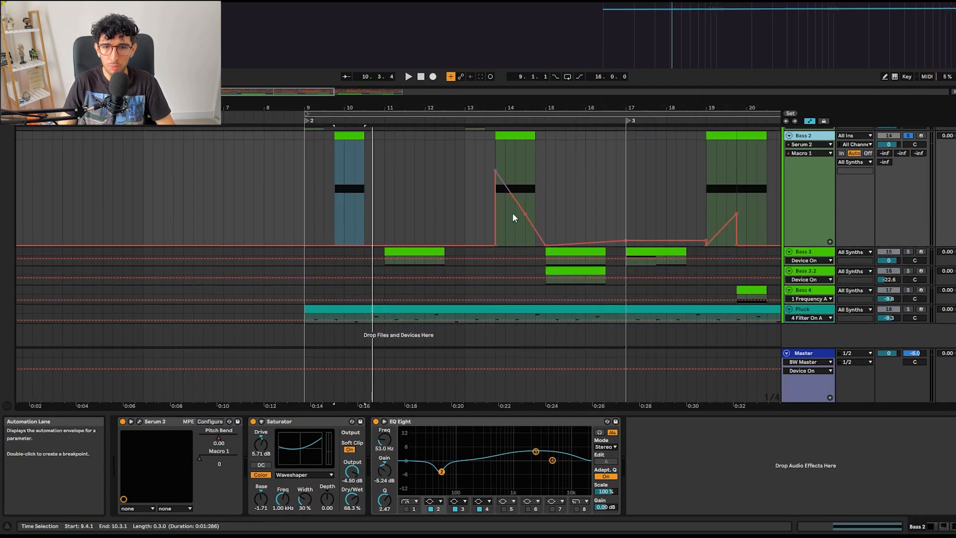
# Step: Audition the second and first Bass 2 clips against their Macro 1 automation to compare the sound
pyautogui.scroll(3, 510, 204)
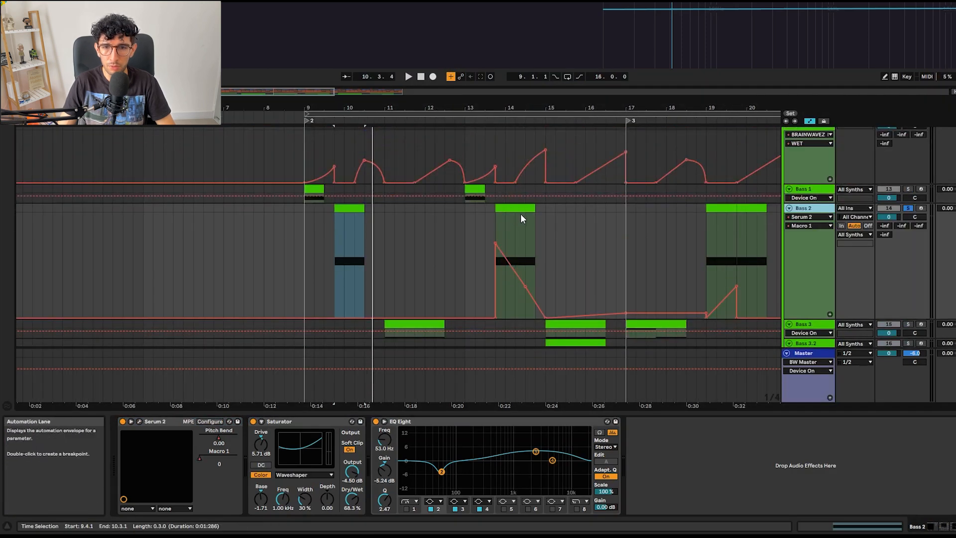
pyautogui.click(521, 208)
pyautogui.press('space')
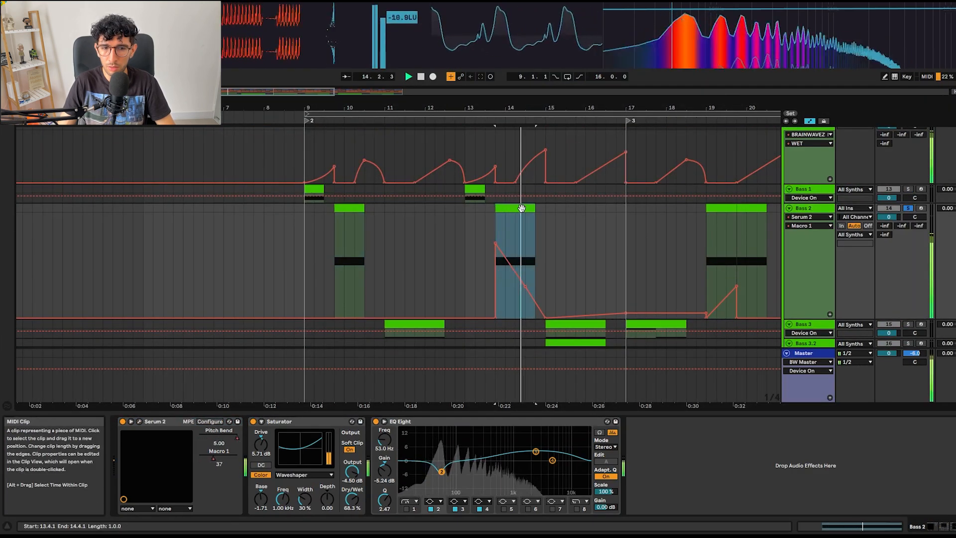
pyautogui.click(349, 209)
pyautogui.press('space')
pyautogui.press('space')
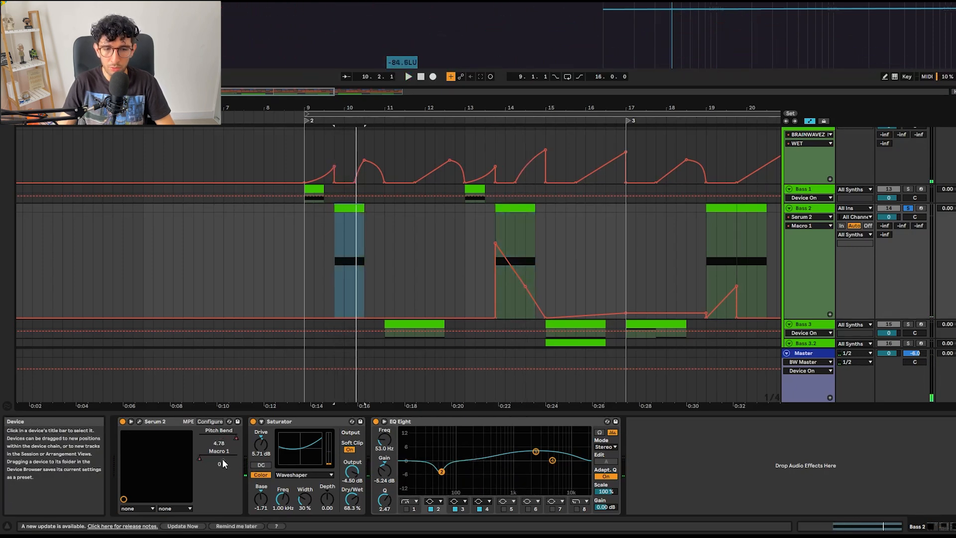
# Step: Check Env 2's modulation destinations in Bass 2's Serum 2 patch and close the plugin window
pyautogui.rightClick(297, 283)
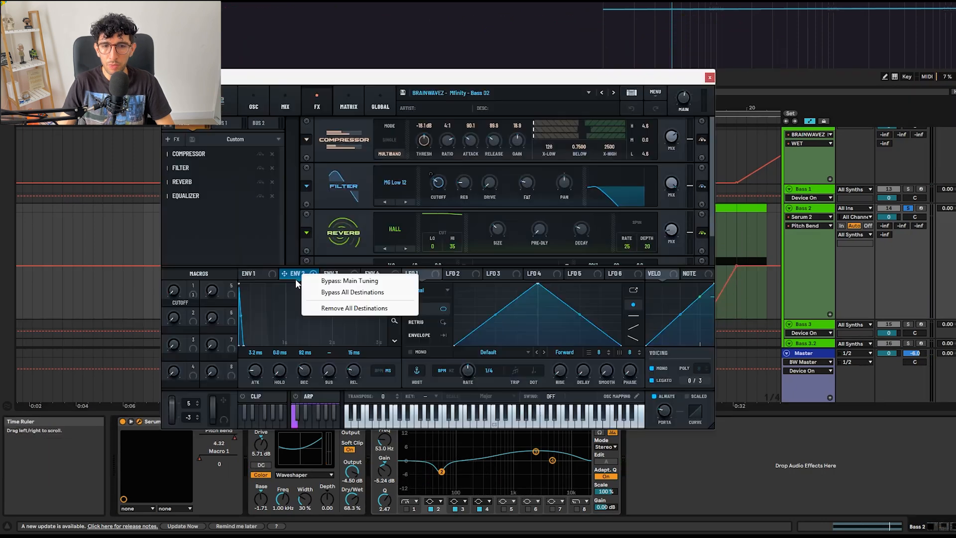
pyautogui.click(331, 82)
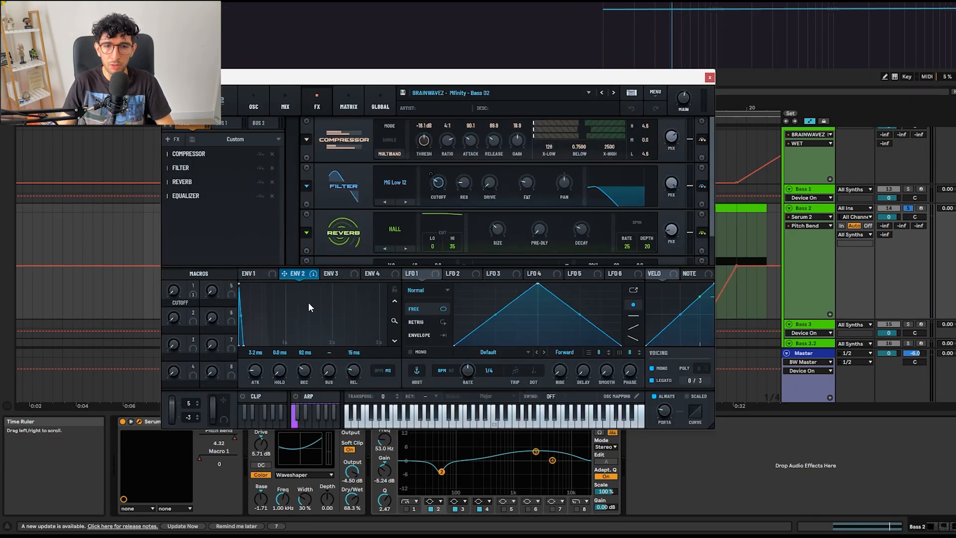
pyautogui.rightClick(295, 279)
pyautogui.rightClick(296, 281)
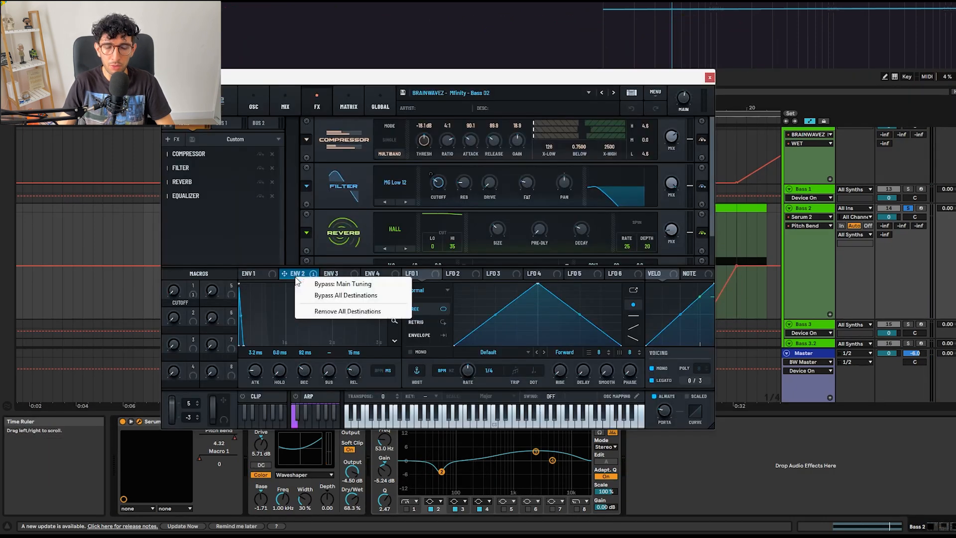
pyautogui.click(291, 275)
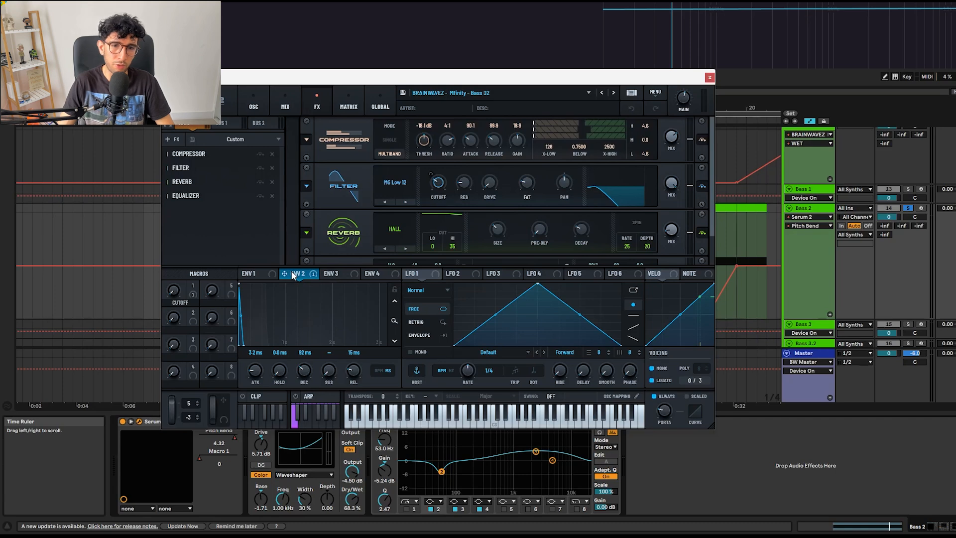
pyautogui.rightClick(293, 275)
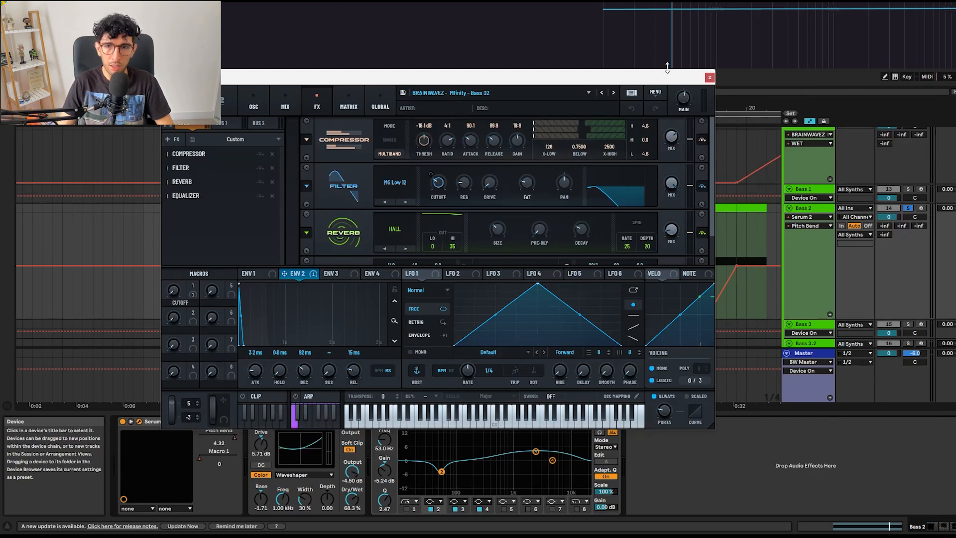
pyautogui.click(710, 77)
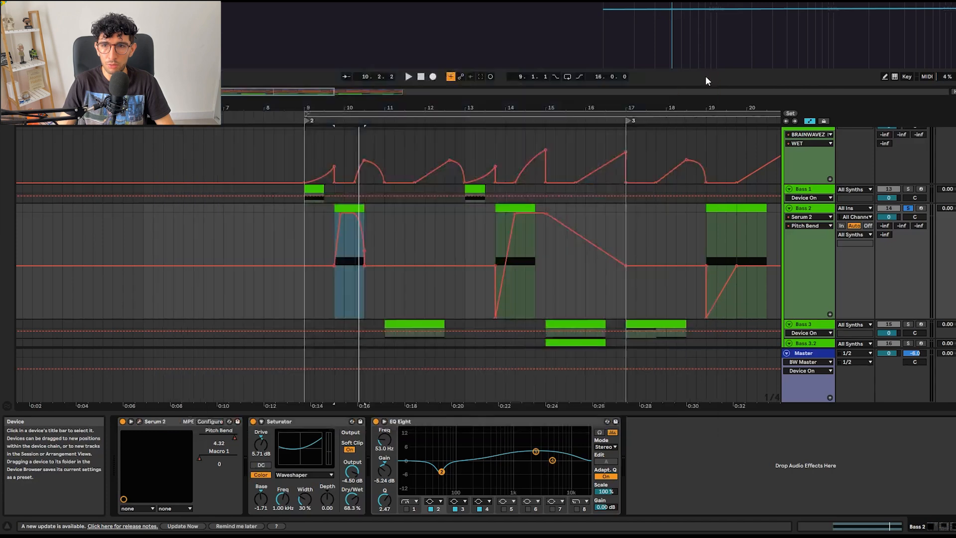
# Step: Audition the Pitch Bend automation on the first two Bass 2 clips, starting at 9.4.1 and 13.4.1
pyautogui.press('a')
pyautogui.click(334, 296)
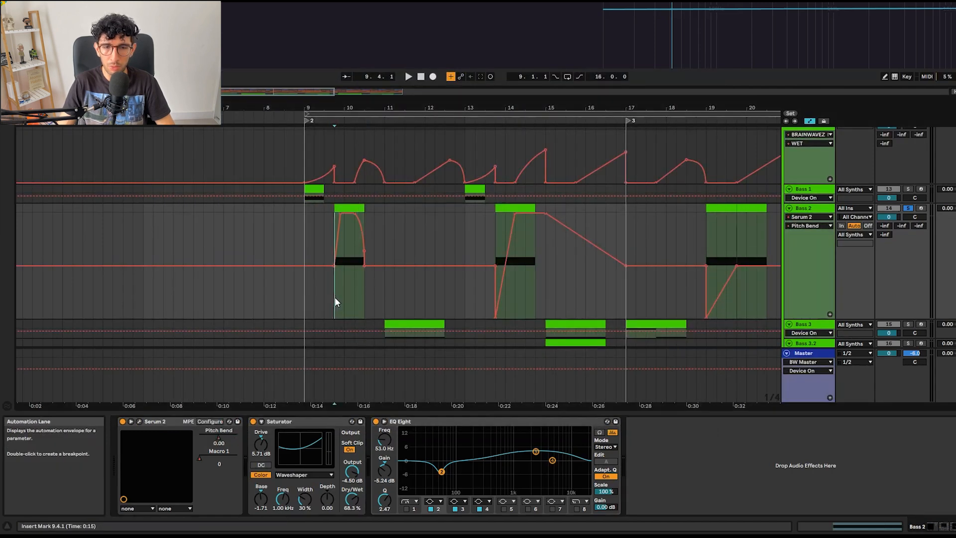
pyautogui.press('space')
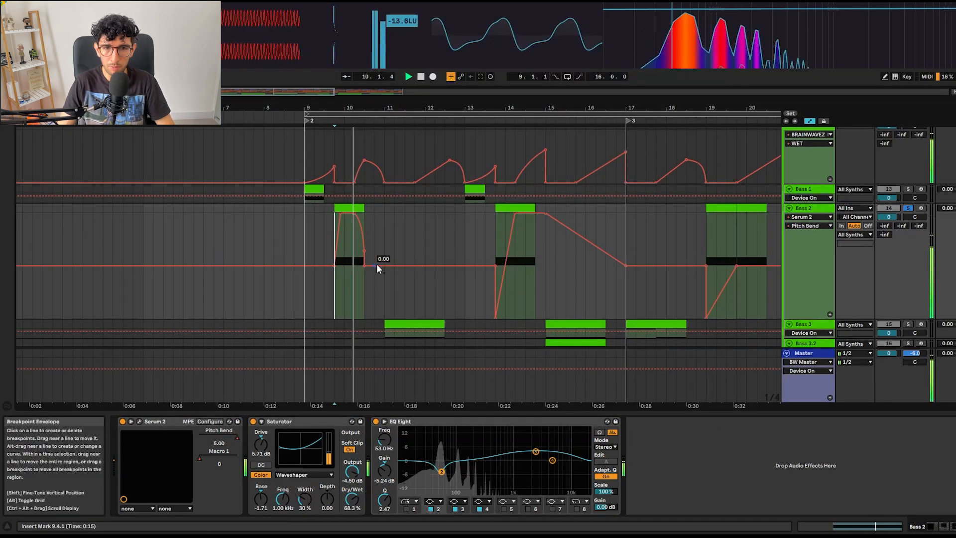
pyautogui.click(496, 231)
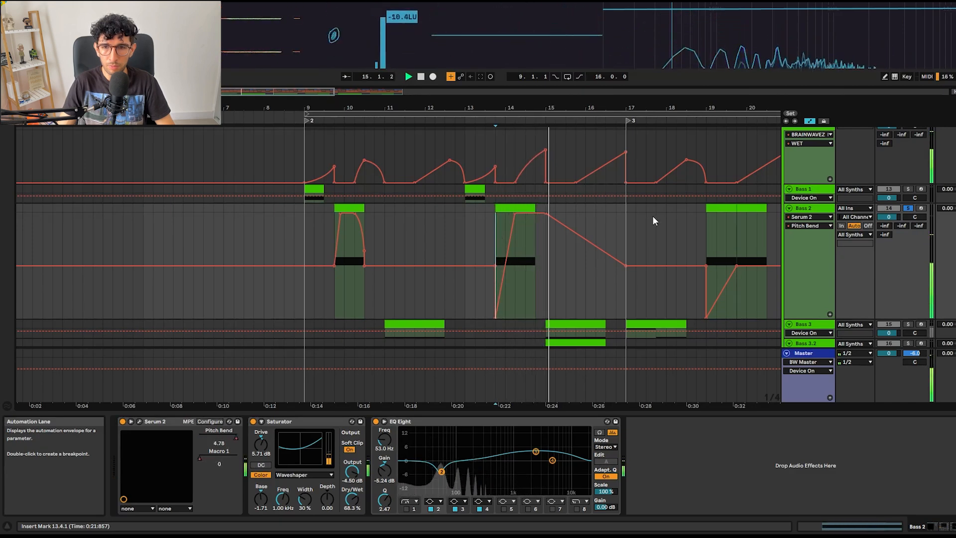
pyautogui.press('space')
# Step: Audition the Pitch Bend automation on the Bass 2 clips starting at bars 19 and 23
pyautogui.click(707, 214)
pyautogui.hscroll(10, 532, 230)
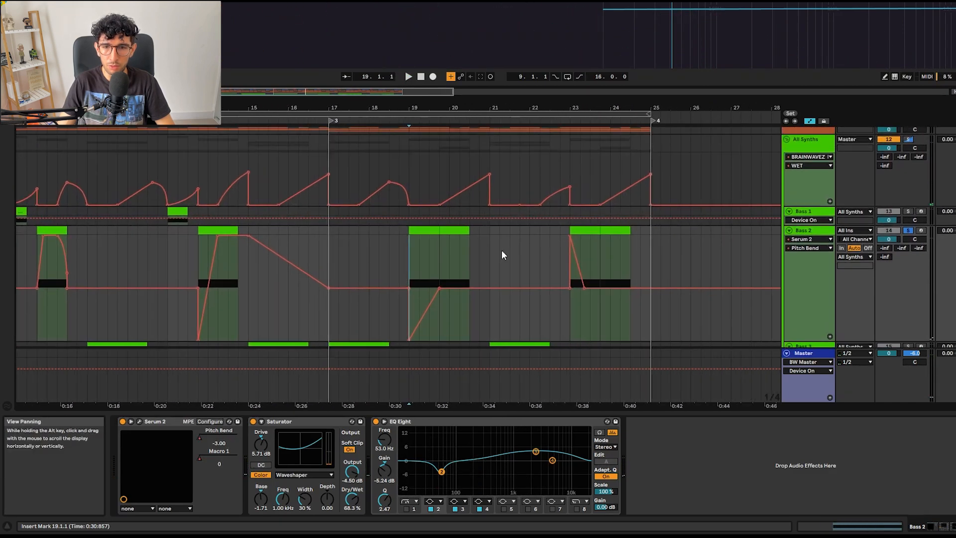
pyautogui.press('space')
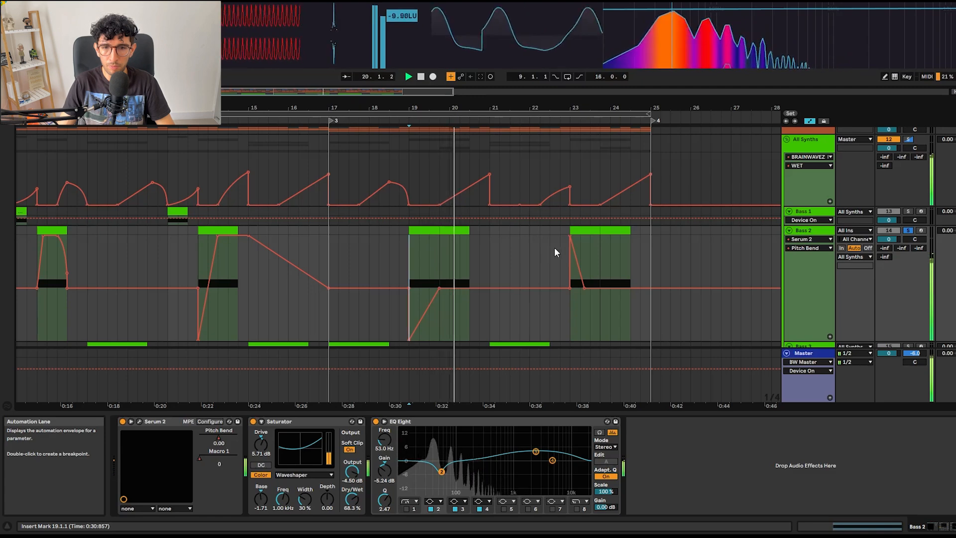
pyautogui.click(578, 232)
pyautogui.press('space')
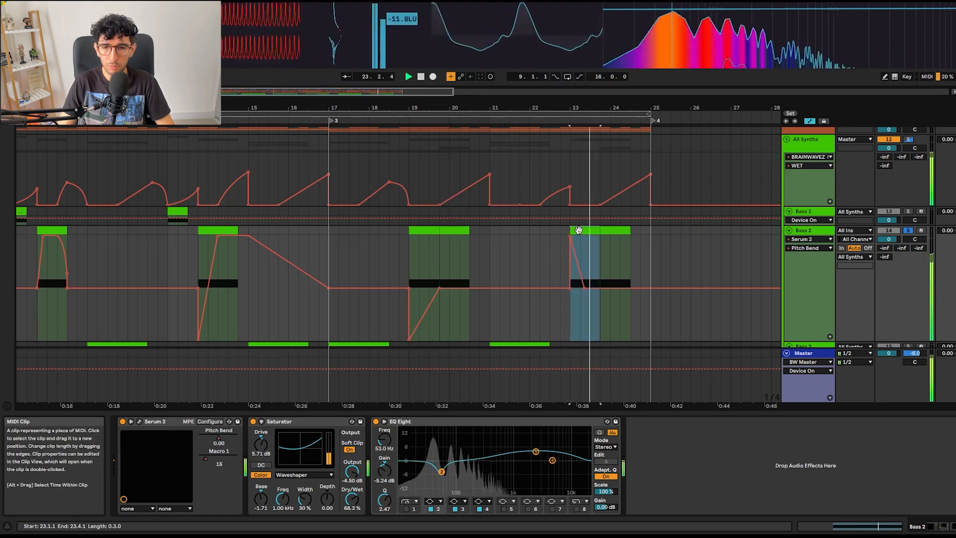
pyautogui.press('space')
# Step: Display Bass 2's Macro 1 automation, re-enable the overridden automation and select the clip at 13.4.1
pyautogui.moveTo(275, 258); pyautogui.dragTo(453, 265)
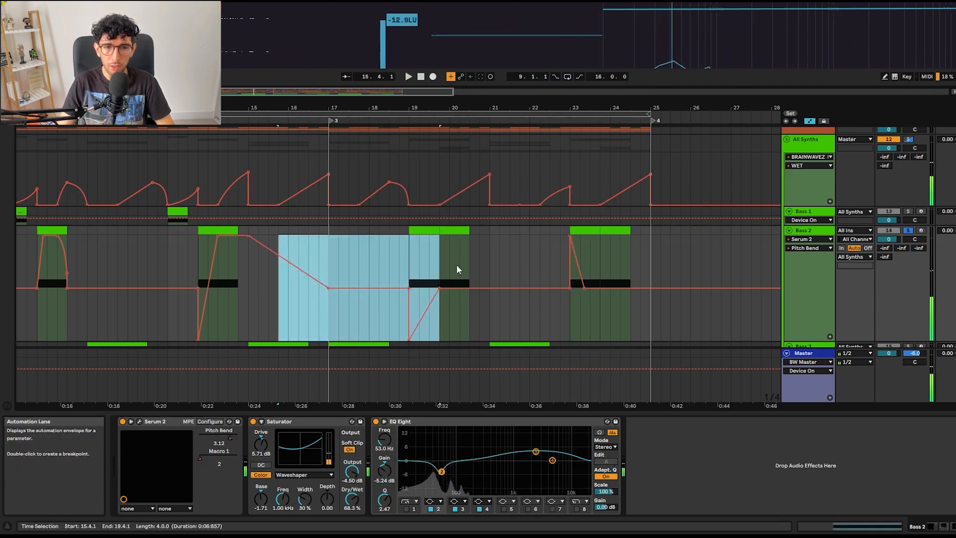
pyautogui.click(359, 253)
pyautogui.hscroll(-5, 296, 254)
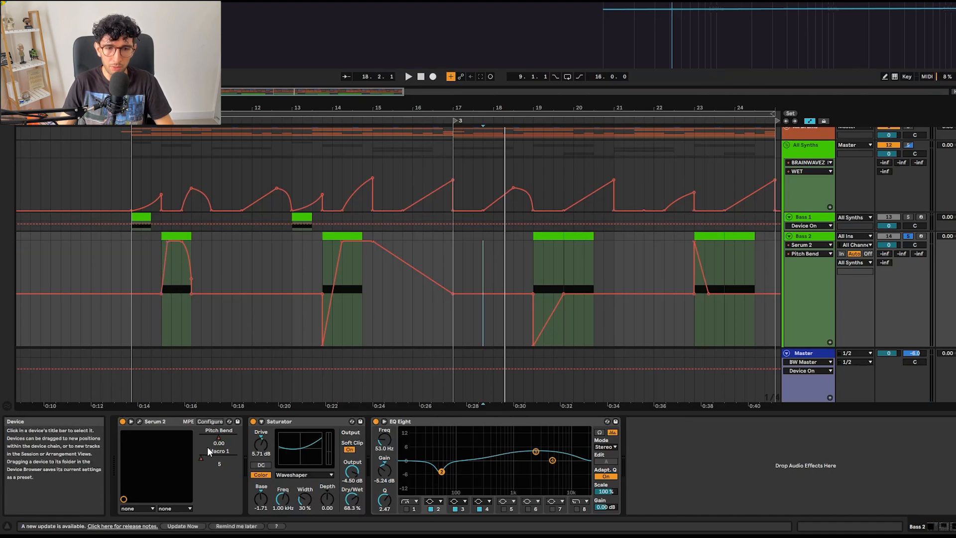
pyautogui.click(205, 457)
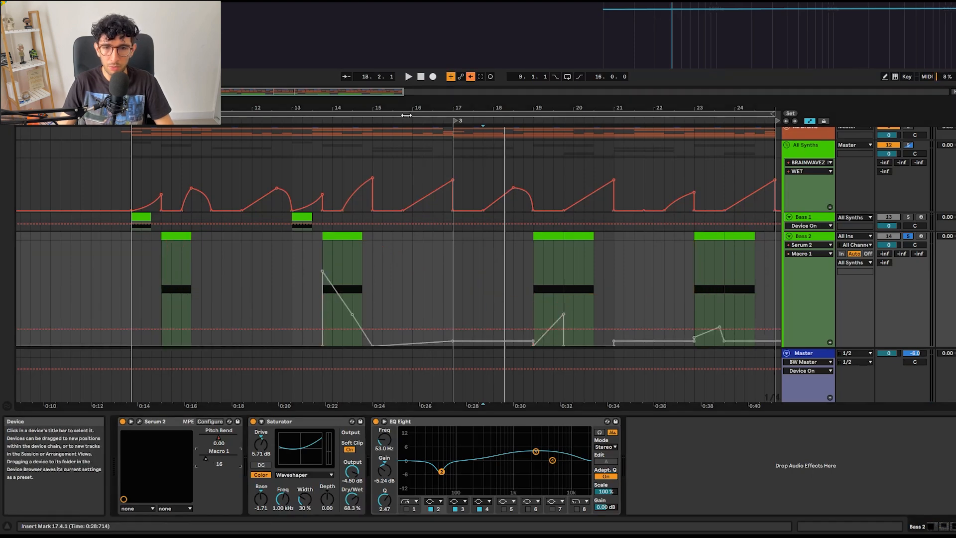
pyautogui.click(469, 77)
pyautogui.click(328, 236)
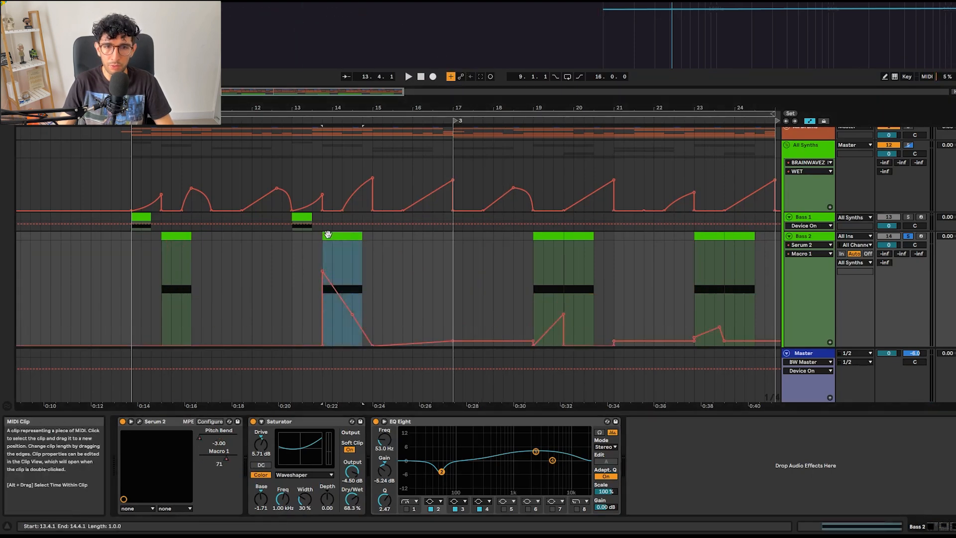
# Step: Audition the selected Bass 2 clip with Serum 2 open, and examine its oscillators and main effects chain
pyautogui.click(139, 421)
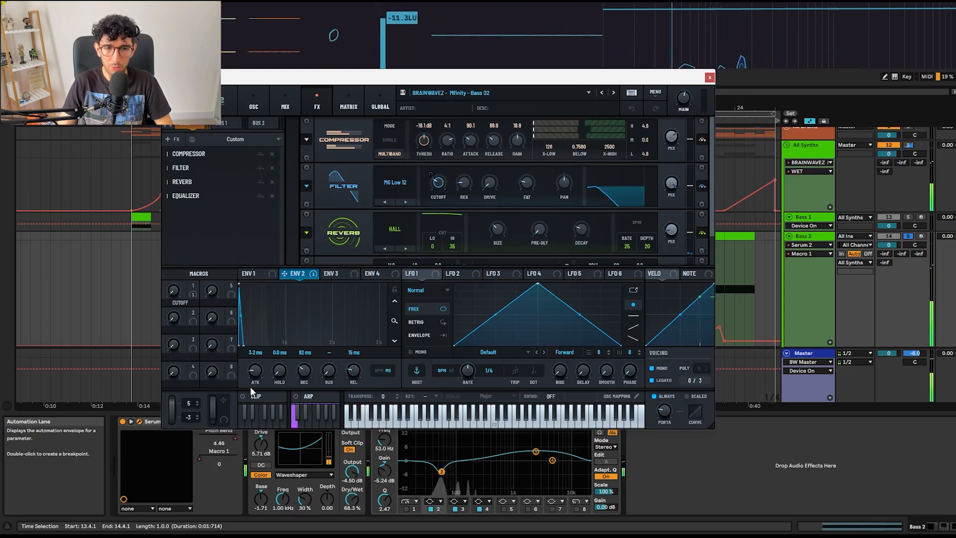
pyautogui.click(291, 97)
pyautogui.click(263, 97)
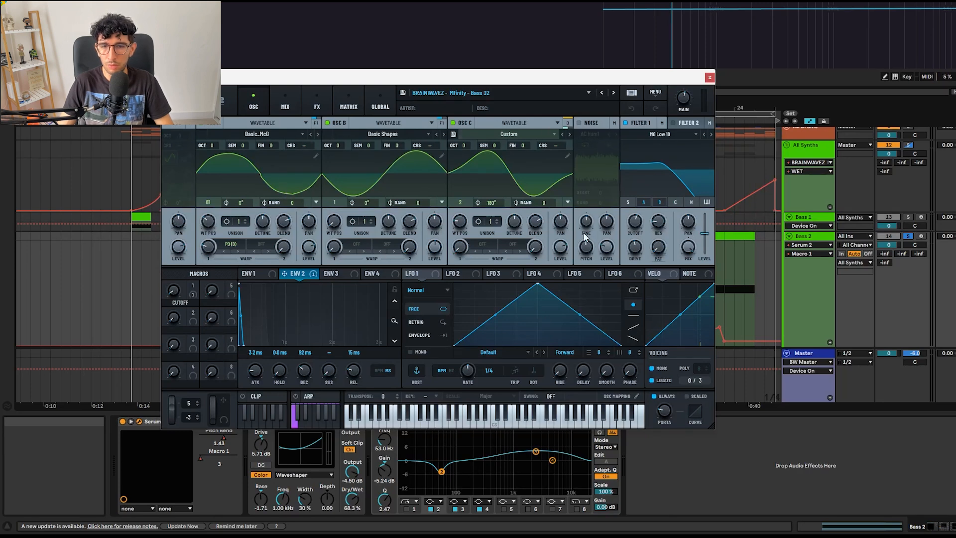
pyautogui.click(286, 90)
pyautogui.click(308, 94)
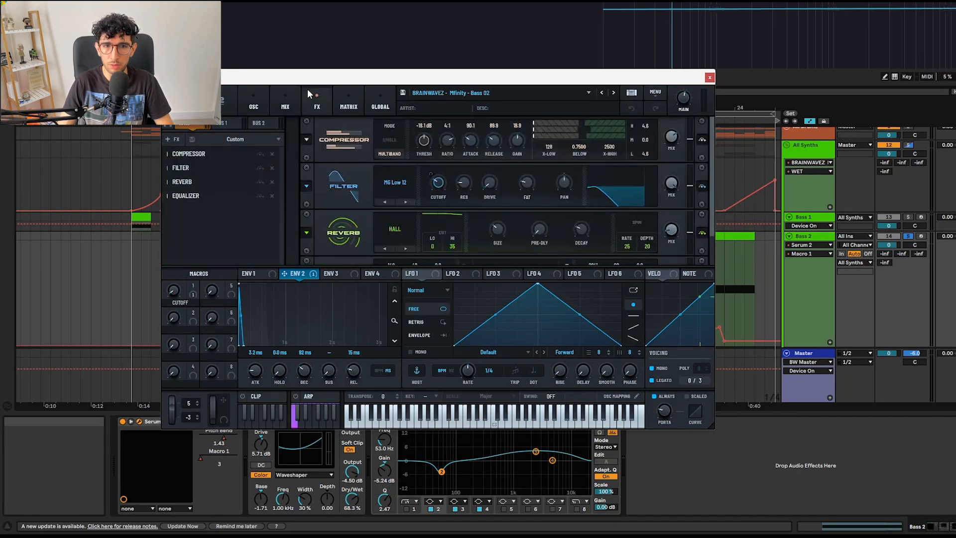
pyautogui.scroll(-2, 711, 224)
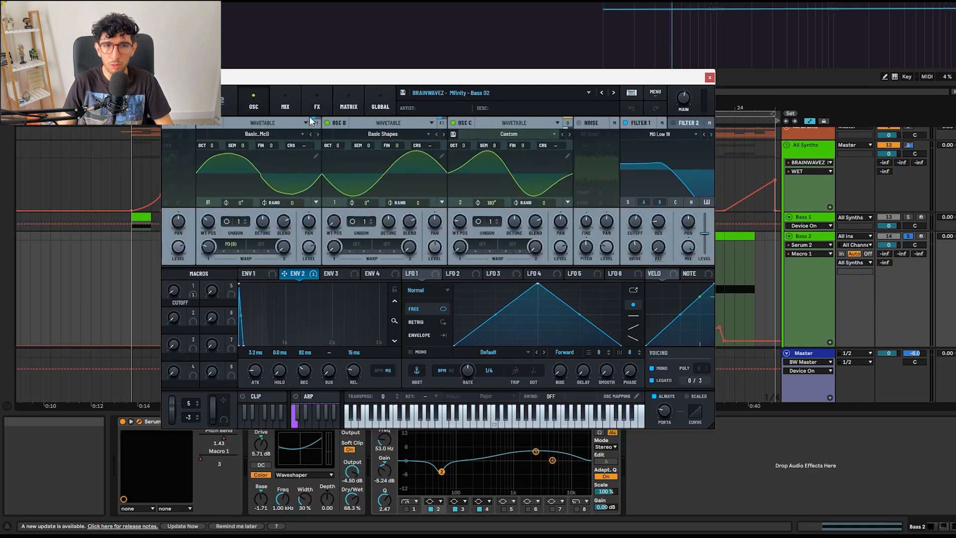
# Step: Inspect the Sub FX Chain on Bus 1, return to the oscillator view and close the Serum 2 window
pyautogui.click(295, 97)
pyautogui.click(310, 100)
pyautogui.click(233, 122)
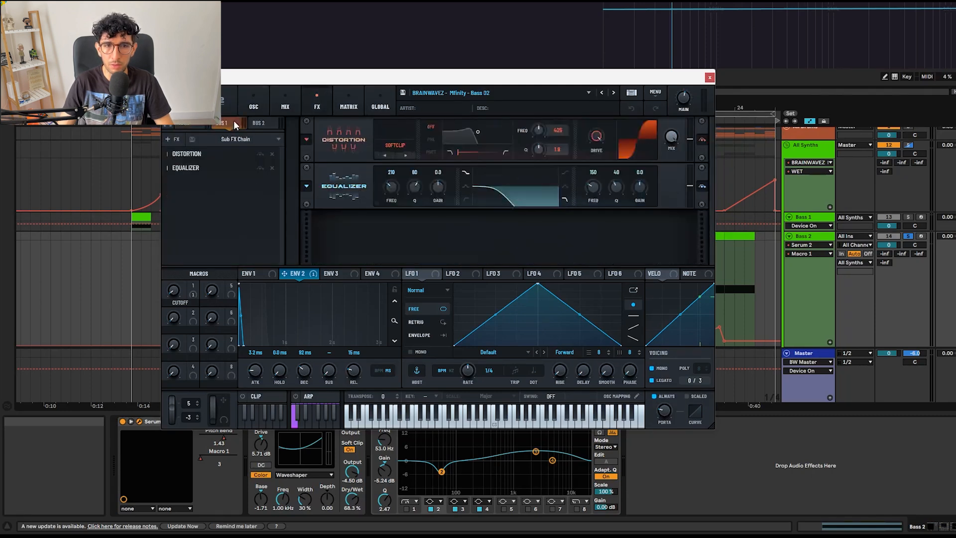
pyautogui.click(249, 103)
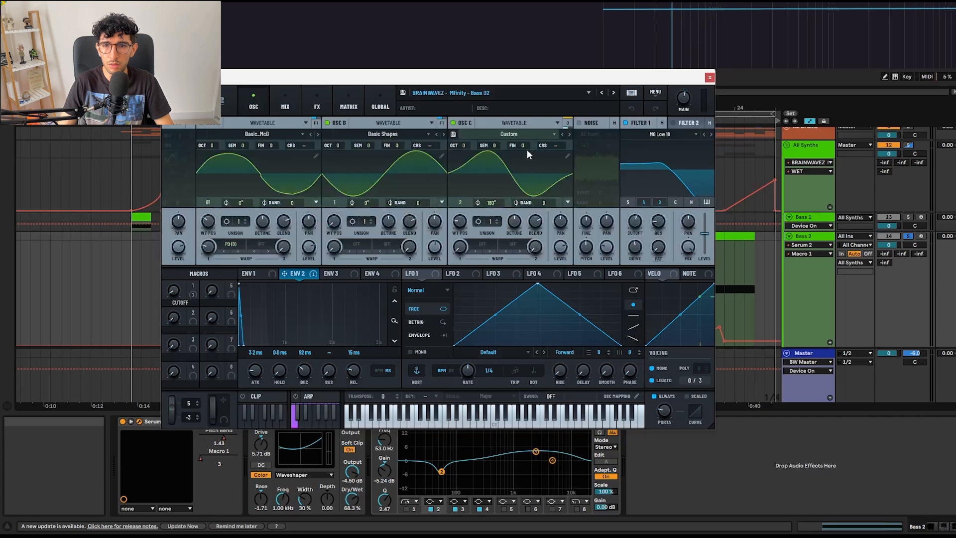
pyautogui.click(708, 77)
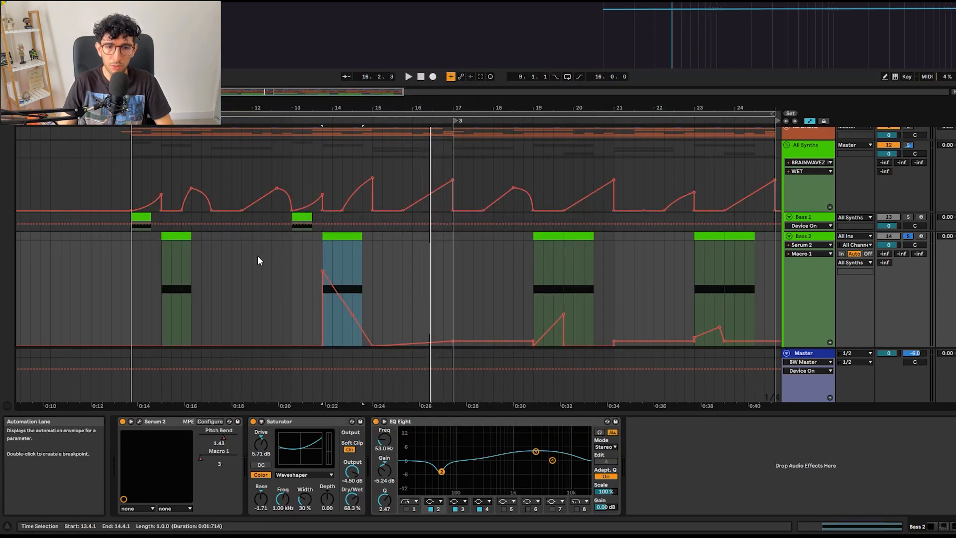
# Step: Select the first Bass 2 clip and inspect the track's Saturator and the low band of its EQ Eight
pyautogui.click(165, 247)
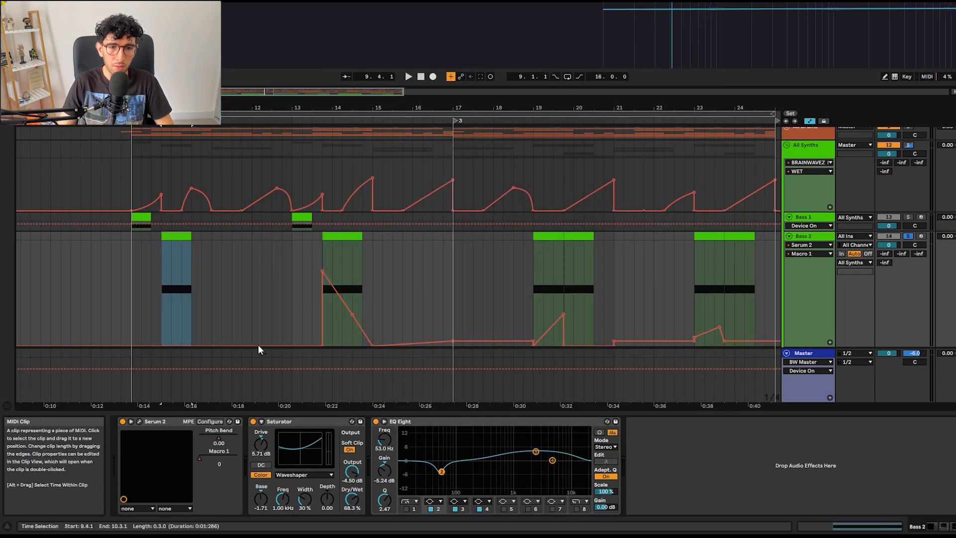
pyautogui.click(286, 423)
pyautogui.click(451, 423)
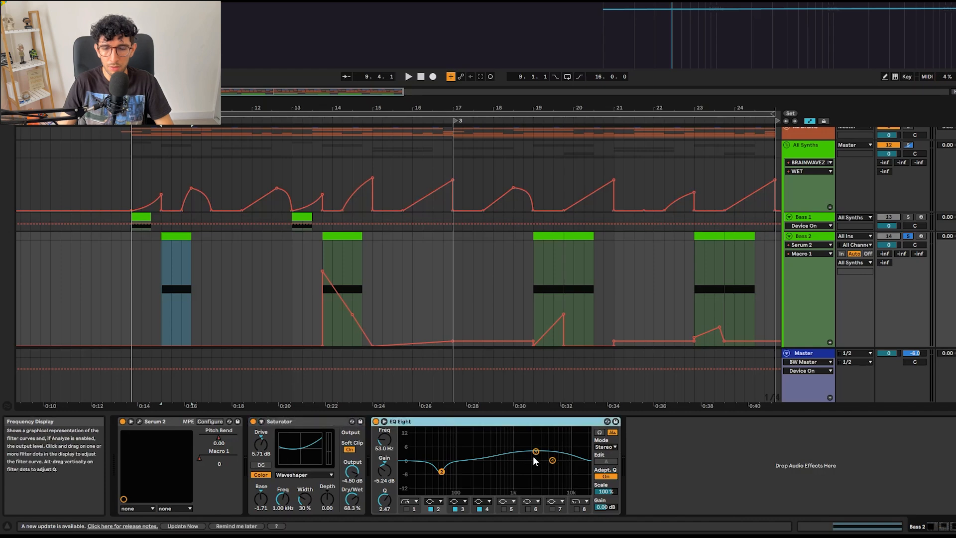
pyautogui.click(441, 473)
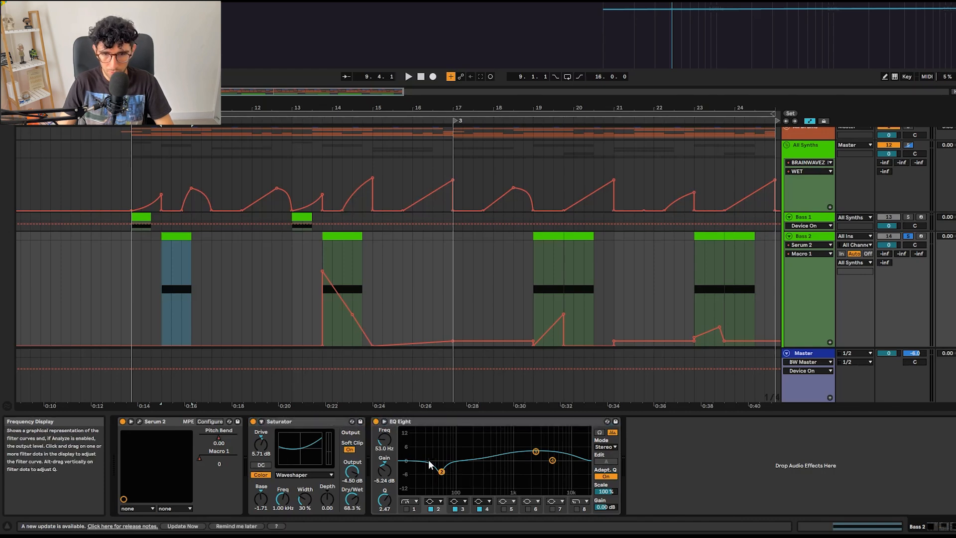
# Step: Examine Bass 2's EQ Eight curve in the expanded display, collapse it and audition the first Bass 2 clip with the full mix
pyautogui.click(391, 421)
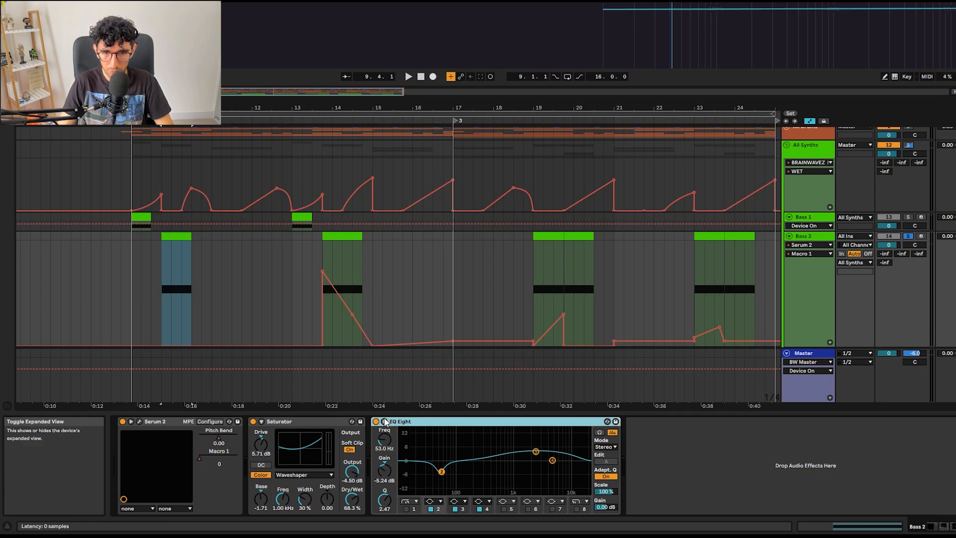
pyautogui.click(384, 421)
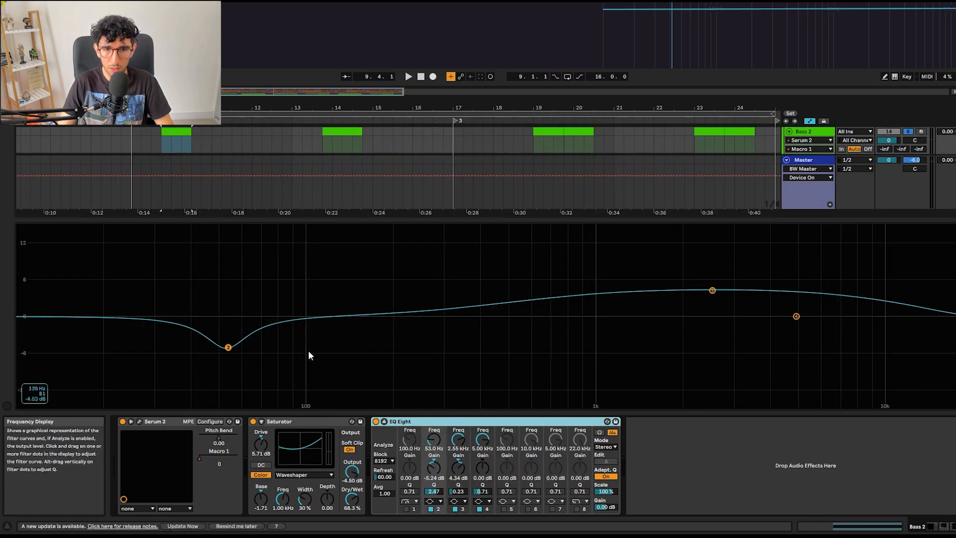
pyautogui.click(384, 421)
pyautogui.press('space')
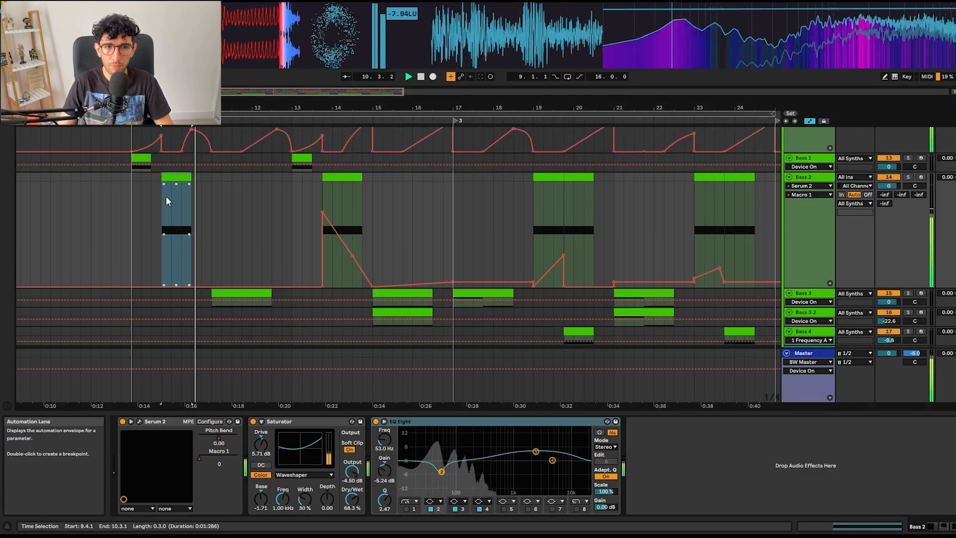
# Step: Hide the automation lanes, open Bass 3's Serum 2 and audition the bass while viewing its main effects chain
pyautogui.press('a')
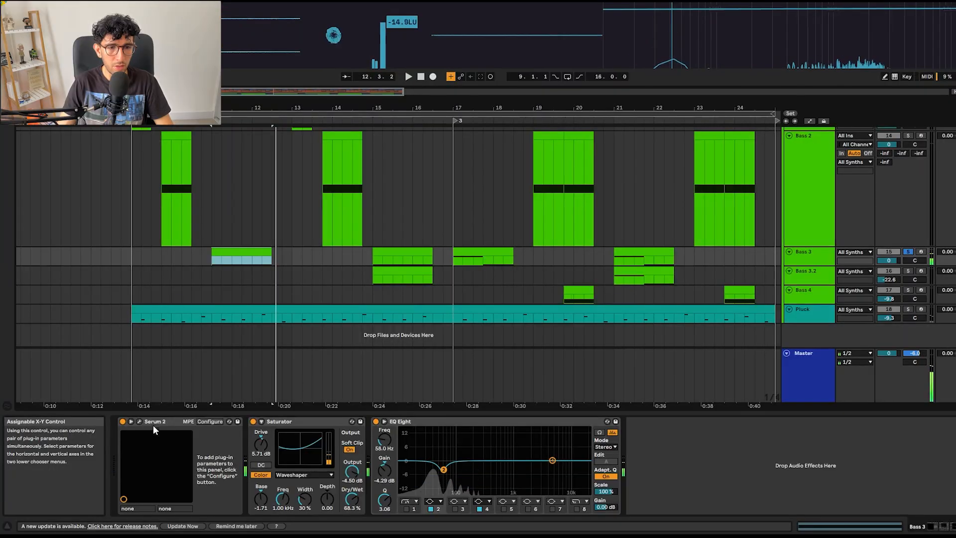
pyautogui.click(139, 421)
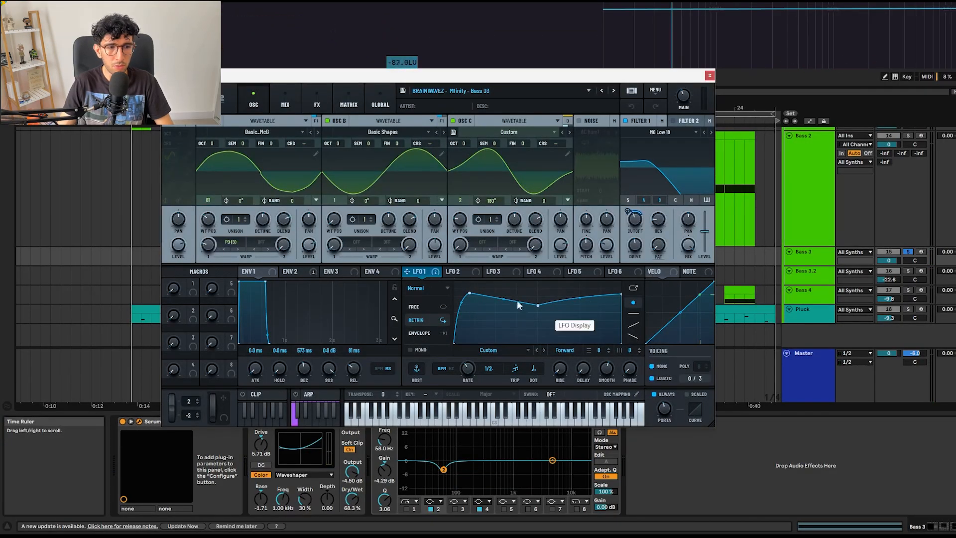
pyautogui.click(288, 98)
pyautogui.click(317, 103)
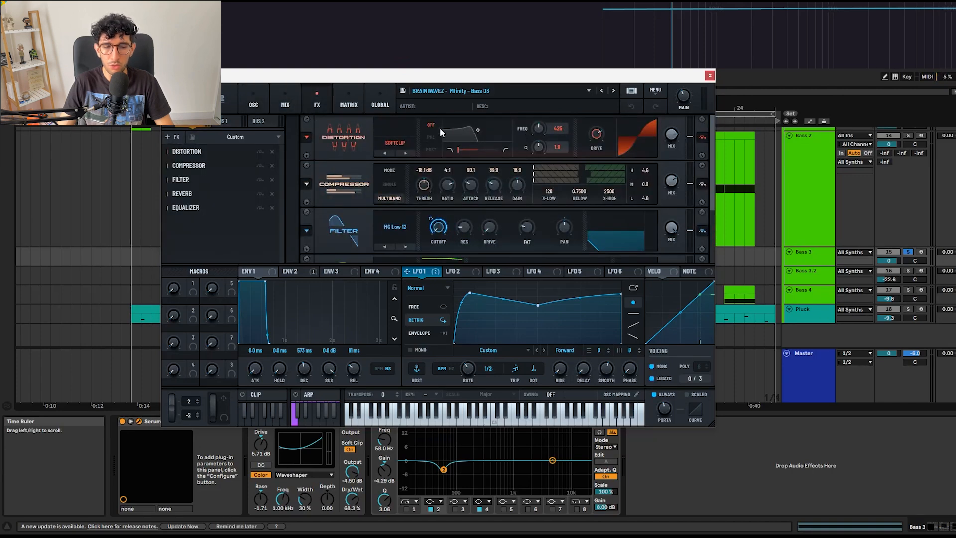
pyautogui.press('space')
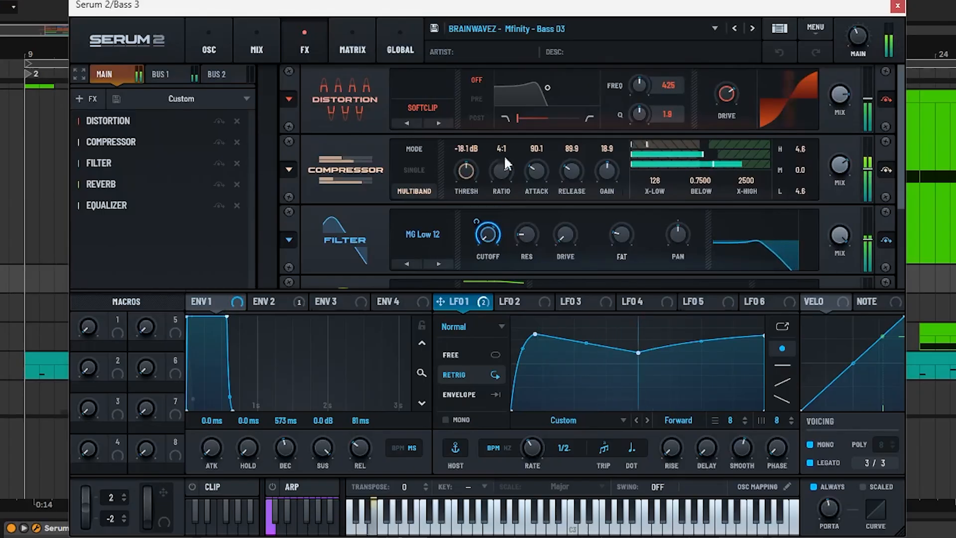
# Step: Examine Bass 3's oscillators, modulation matrix, Envelope 2 and LFO 1 in Serum 2, and return to its effects chain
pyautogui.click(283, 98)
pyautogui.click(220, 31)
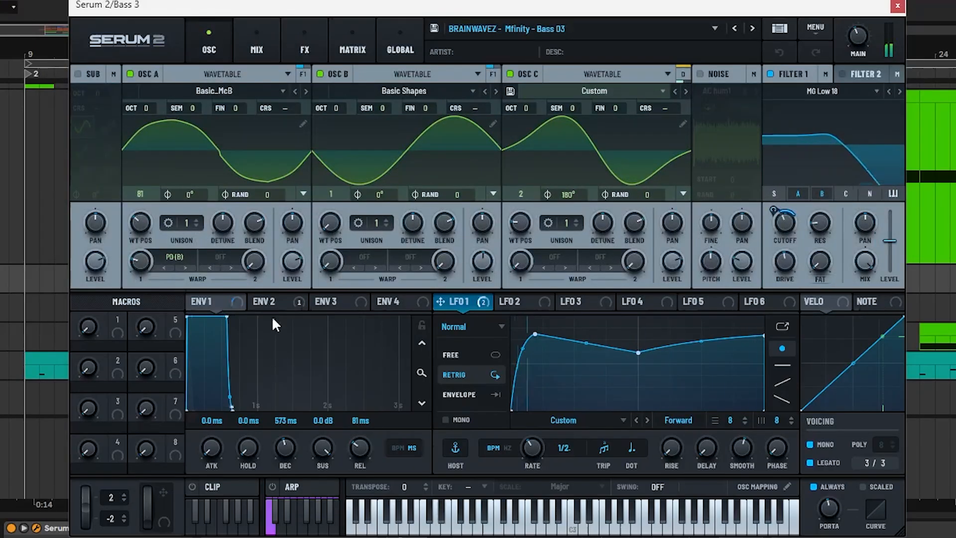
pyautogui.click(353, 45)
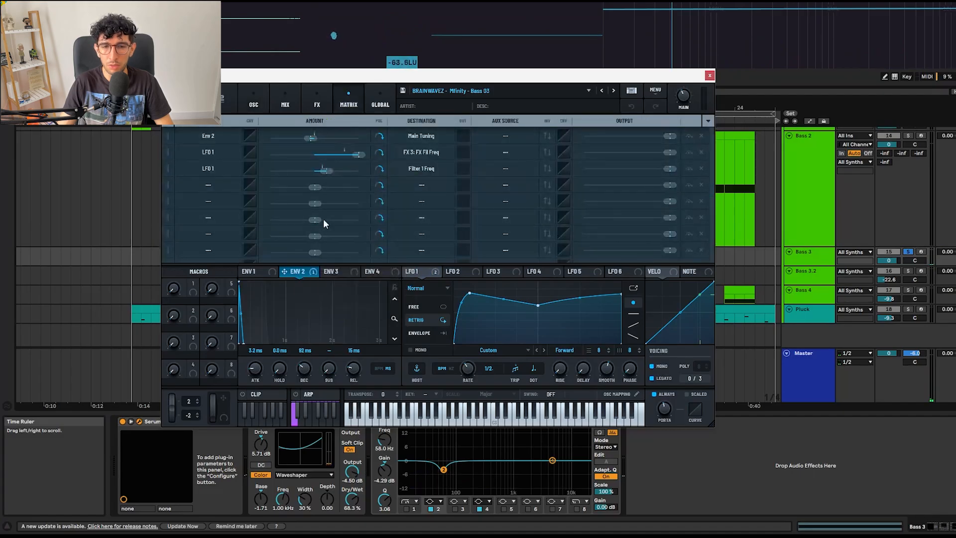
pyautogui.click(285, 103)
pyautogui.click(253, 102)
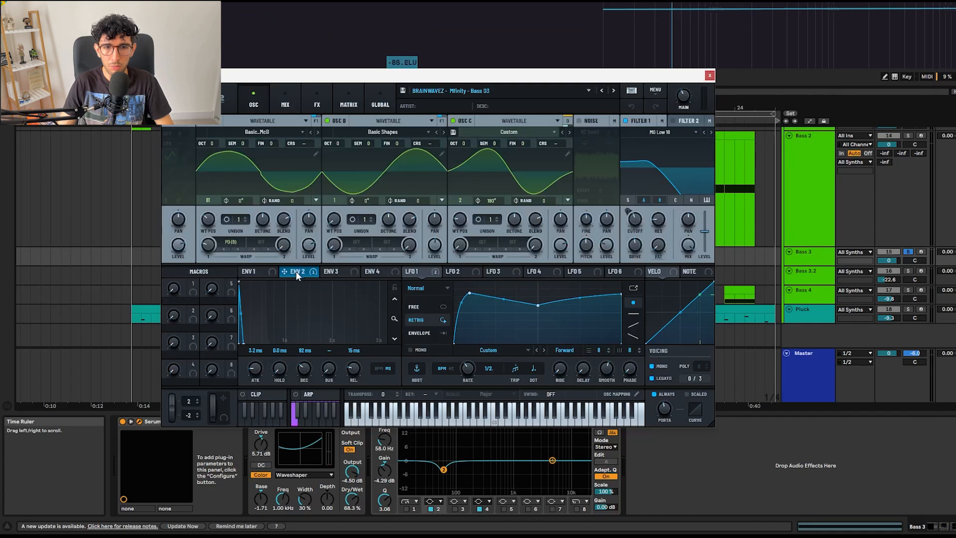
pyautogui.click(419, 271)
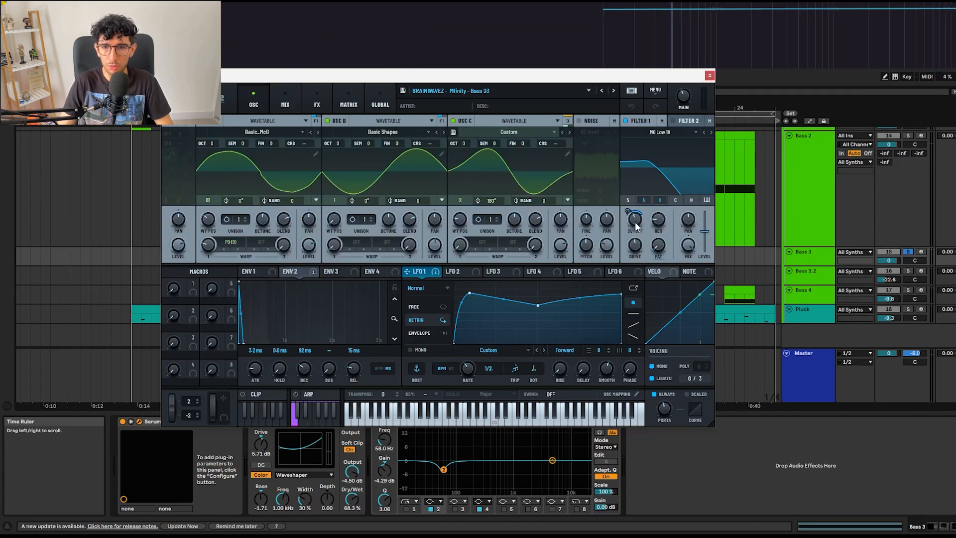
pyautogui.click(285, 102)
pyautogui.click(316, 102)
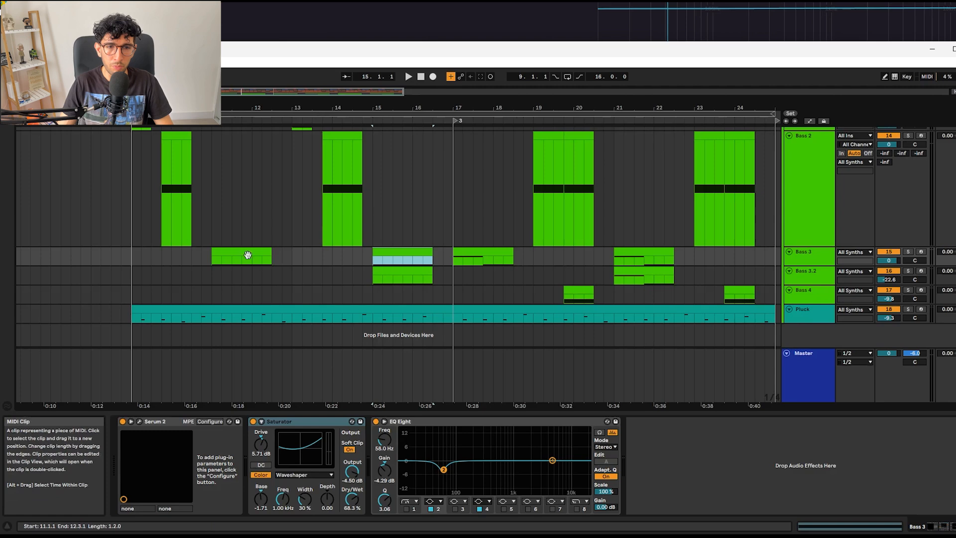
# Step: Compare the first Bass 3 clip at bar 11 with the layered Bass 3 and Bass 3.2 clips at bar 15
pyautogui.click(248, 255)
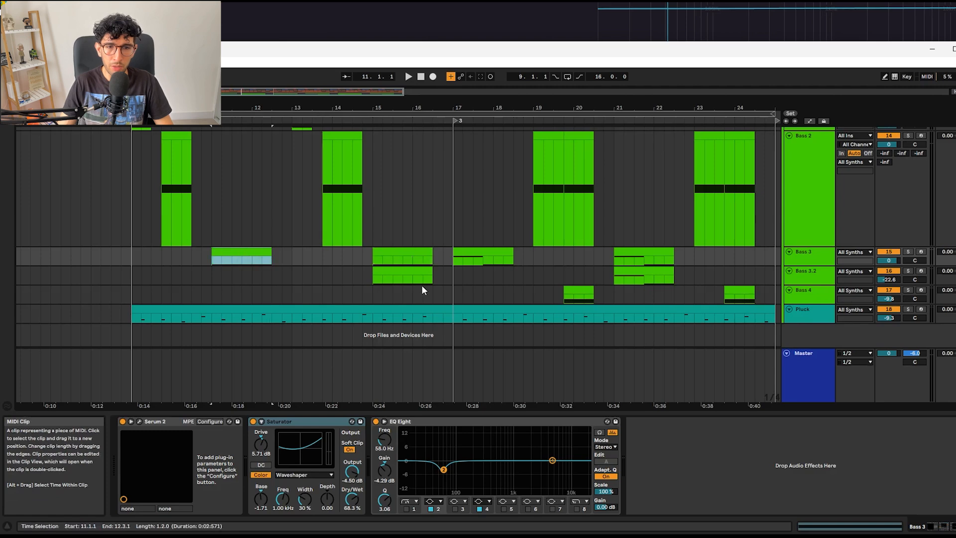
pyautogui.click(397, 258)
pyautogui.click(392, 270)
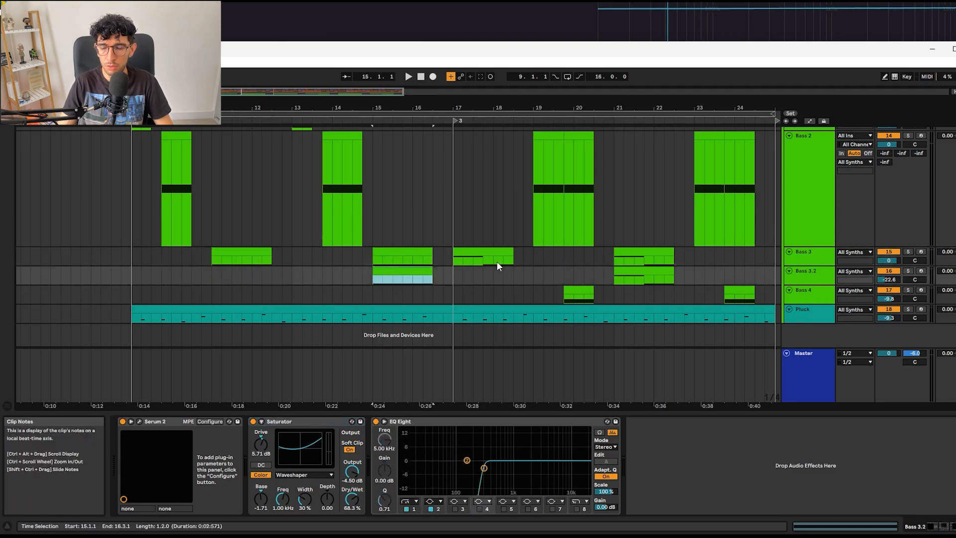
# Step: Audition the bar 15 section with Bass 3 and Bass 3.2 soloed together, and with each soloed on its own
pyautogui.click(801, 278)
pyautogui.press('s')
pyautogui.press('space')
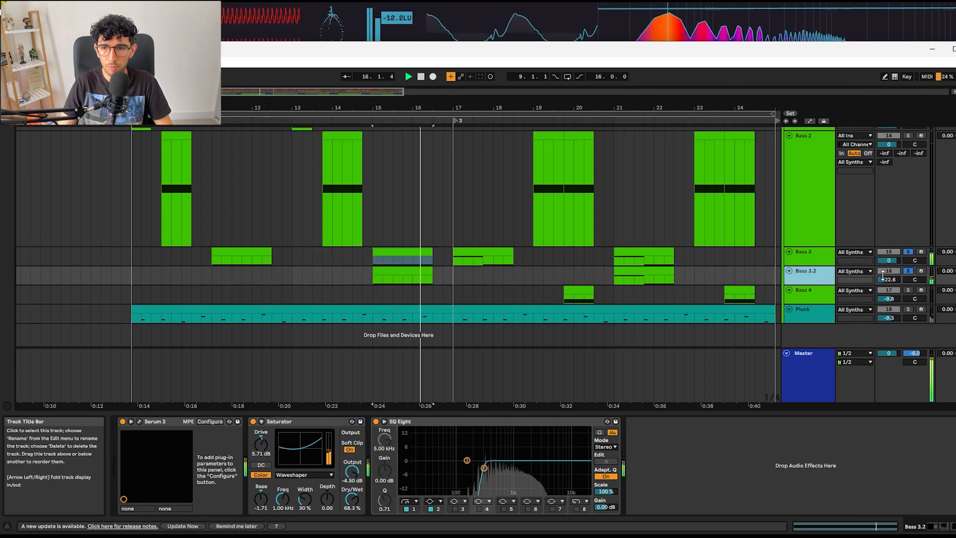
pyautogui.click(824, 256)
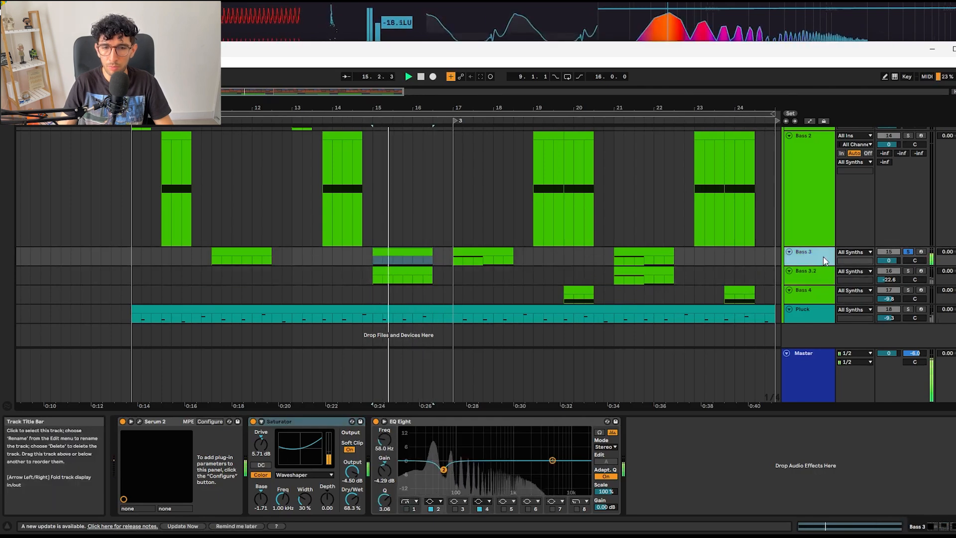
pyautogui.click(799, 280)
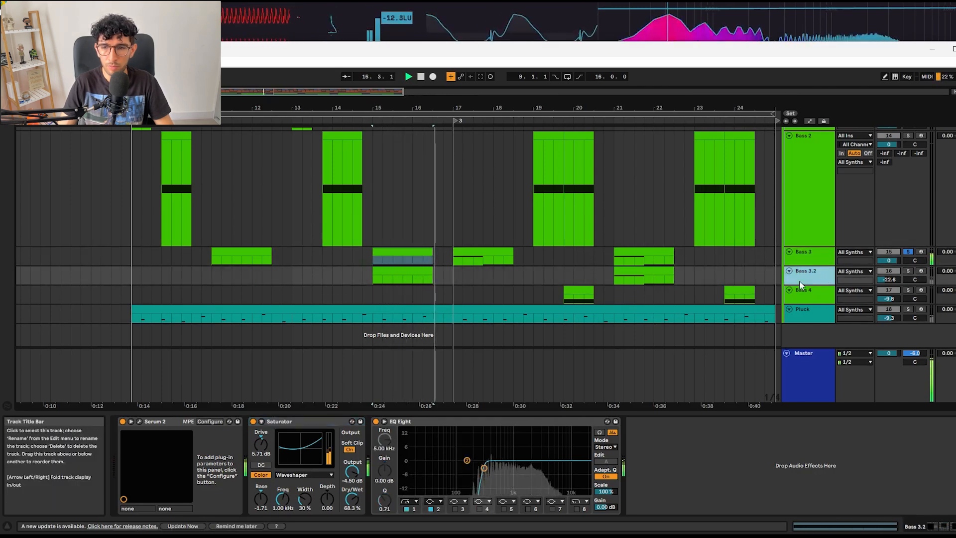
pyautogui.press('s')
pyautogui.press('space')
pyautogui.press('space')
pyautogui.press('space')
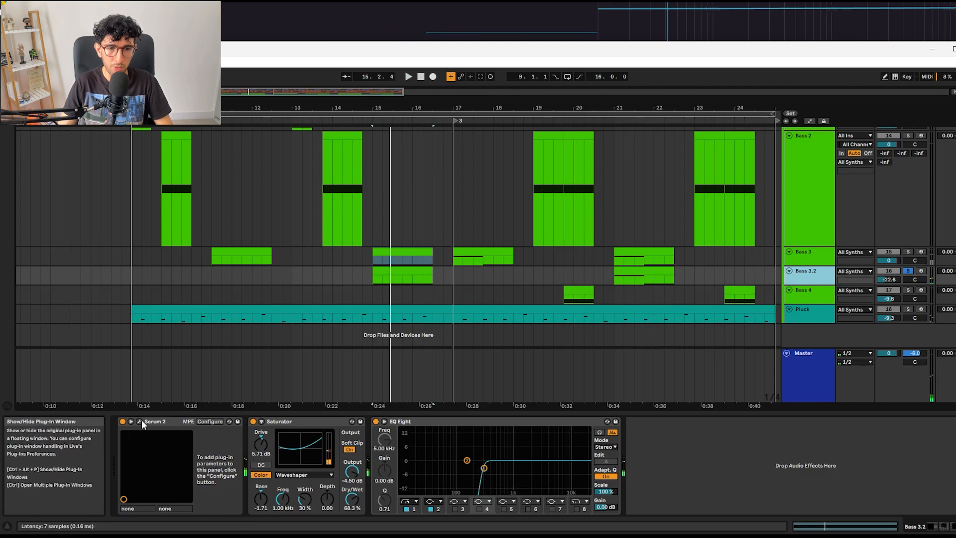
# Step: Open Bass 3.2's Serum 2, examine its oscillators, Envelope 2 and effects, and close the plug-in window
pyautogui.click(140, 422)
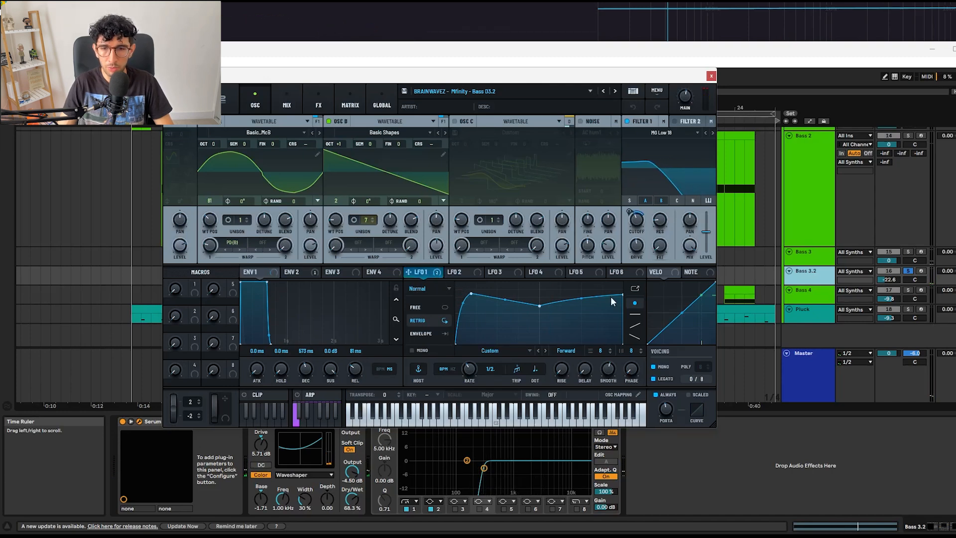
pyautogui.click(286, 274)
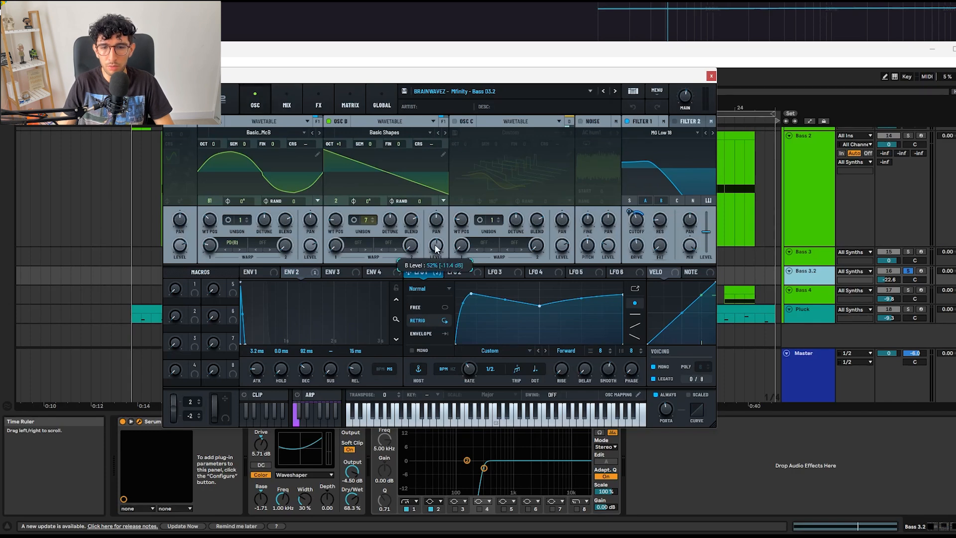
pyautogui.click(319, 102)
pyautogui.click(255, 102)
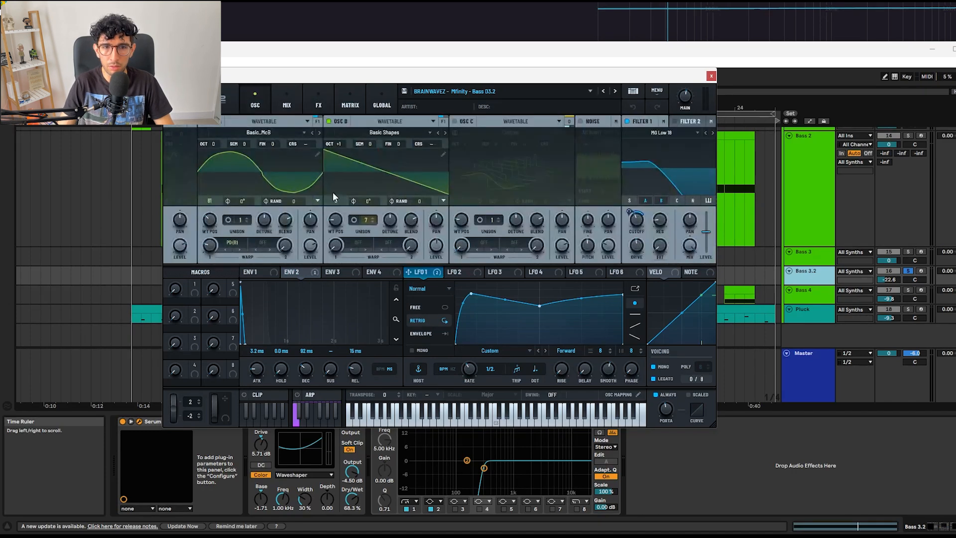
pyautogui.click(712, 76)
# Step: Solo Bass 3 again and audition its clip at bar 15 without the Bass 3.2 layer
pyautogui.click(801, 254)
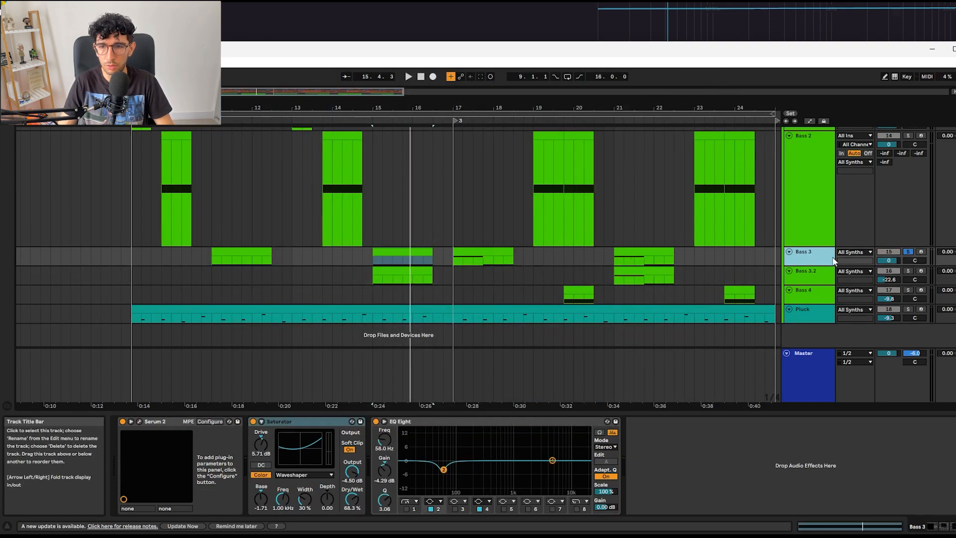
pyautogui.press('space')
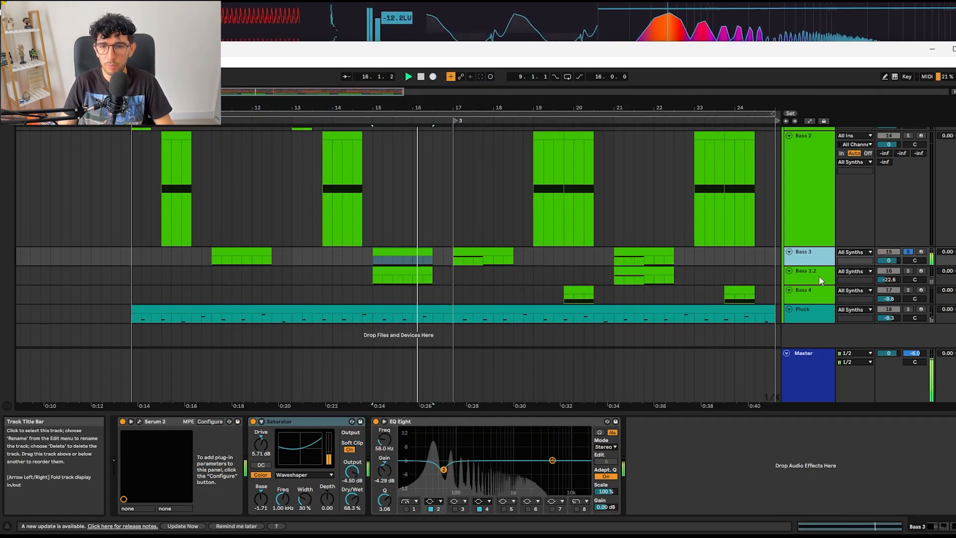
pyautogui.press('space')
# Step: Select the Bass 4 clip at 19.4.1 and audition it with the track soloed
pyautogui.click(555, 206)
pyautogui.click(577, 291)
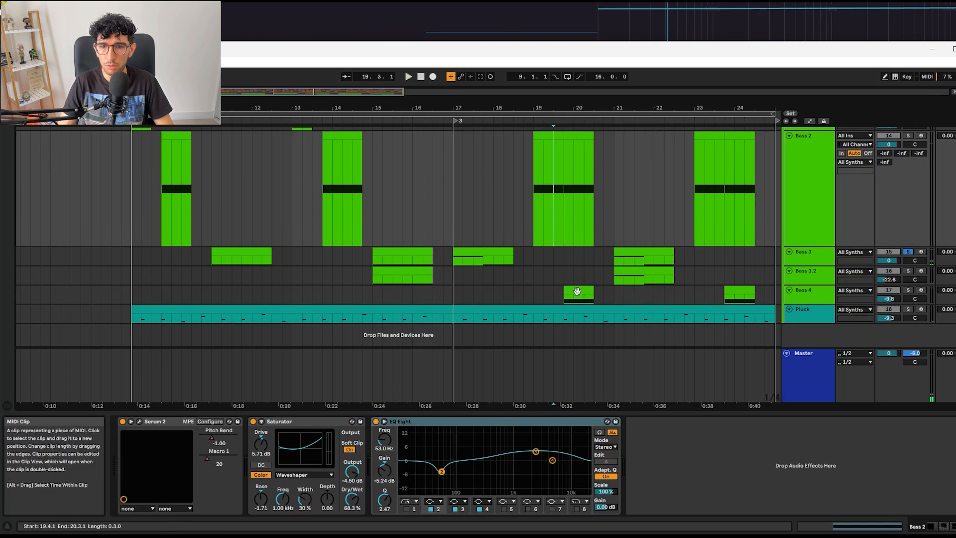
pyautogui.press('space')
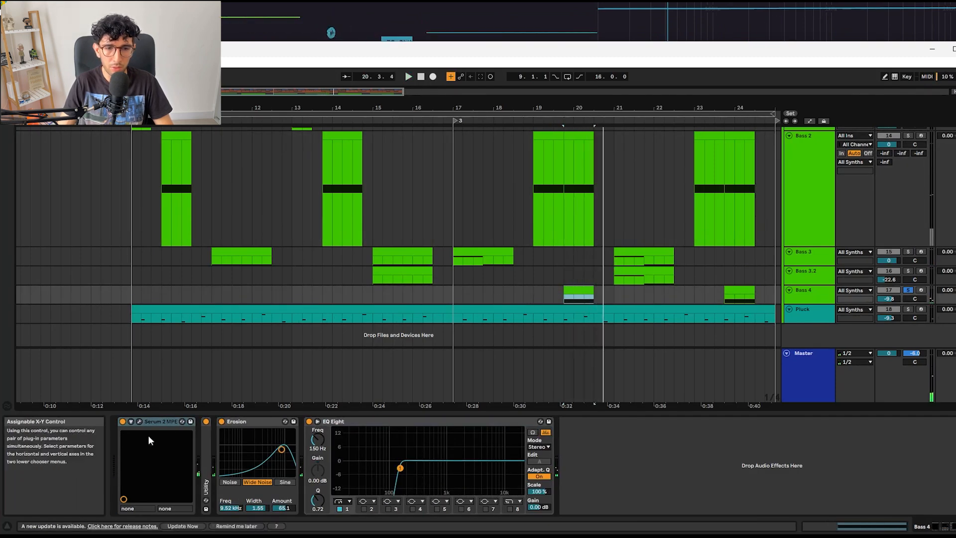
# Step: Open Bass 4's Serum 2 and bypass the Hyper/Dimension, Distortion and Compressor effects
pyautogui.click(140, 422)
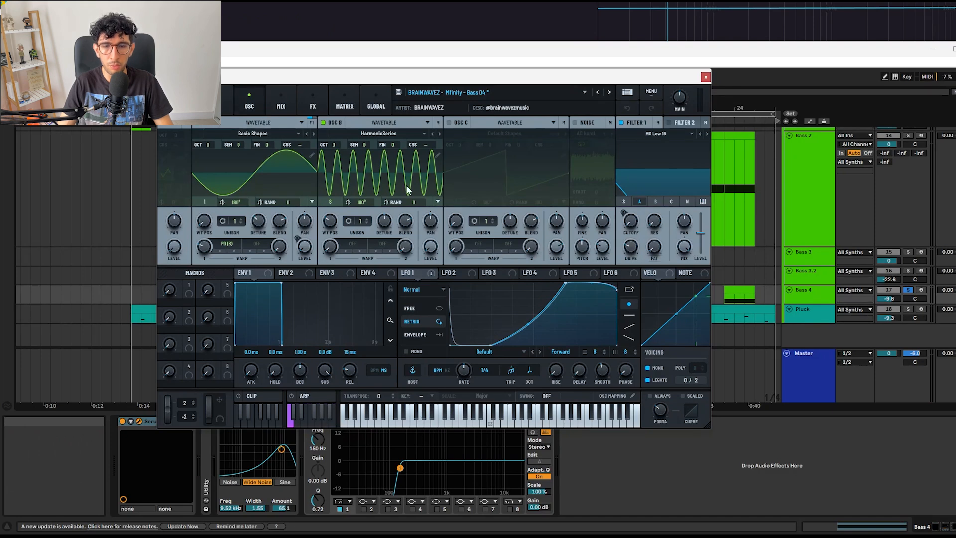
pyautogui.click(281, 102)
pyautogui.click(313, 102)
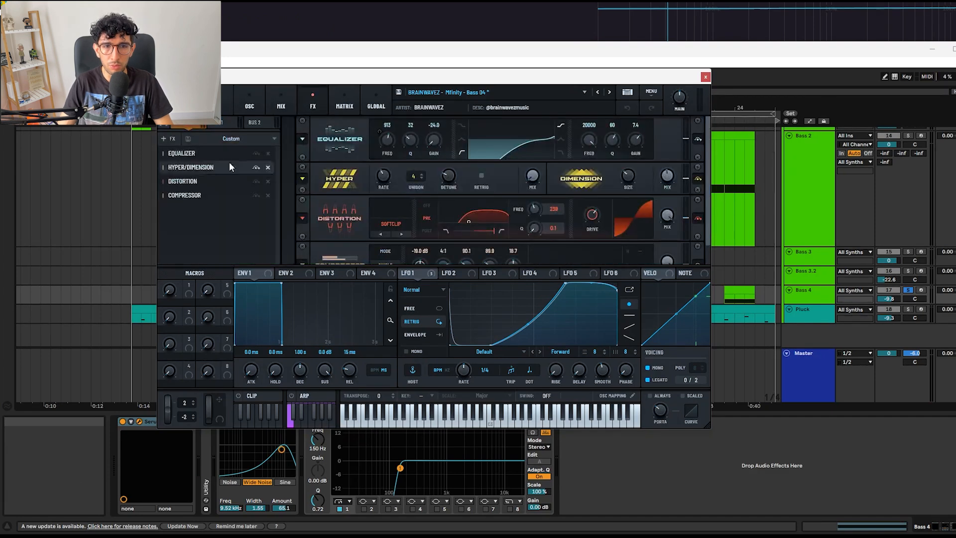
pyautogui.click(256, 168)
pyautogui.click(256, 181)
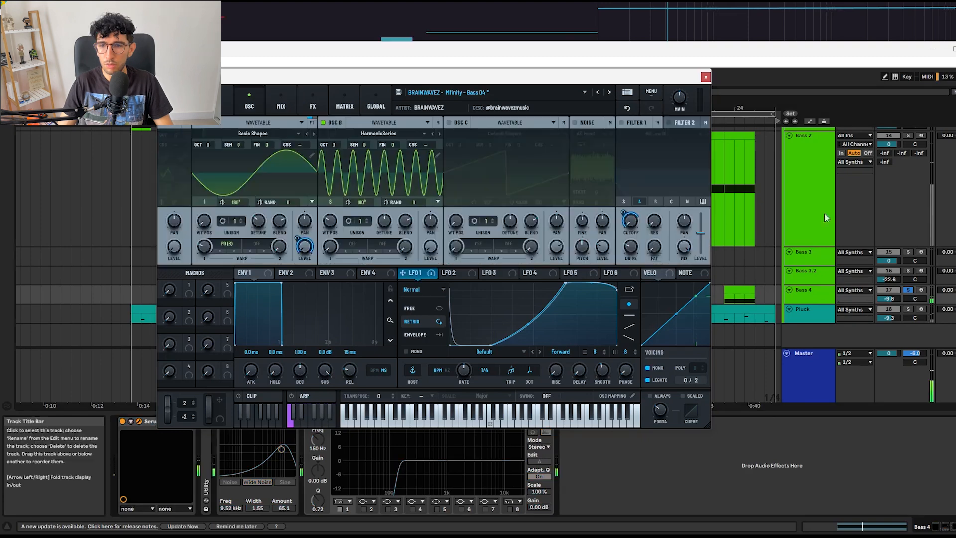
# Step: Audition the stripped-down Bass 4 patch and enable Filter 1 in Serum 2
pyautogui.click(810, 291)
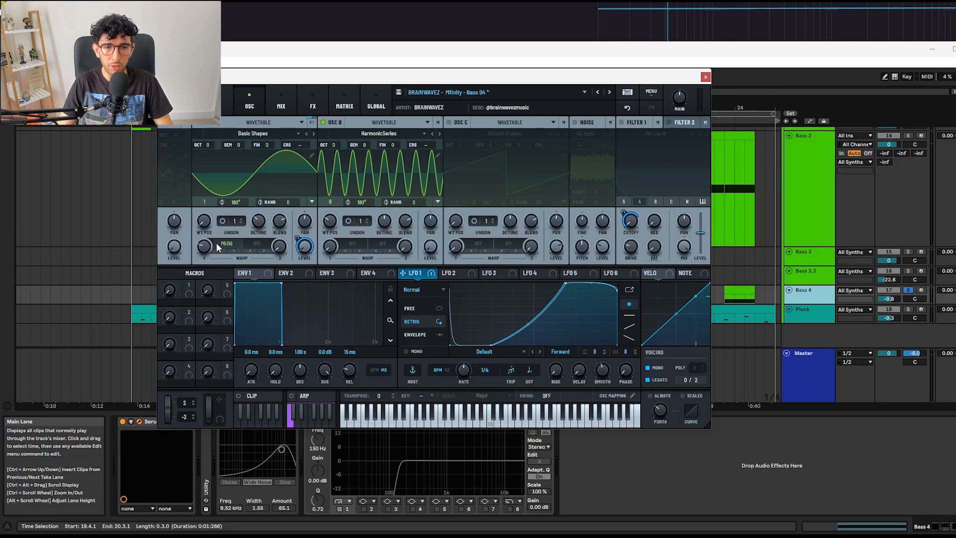
pyautogui.press('space')
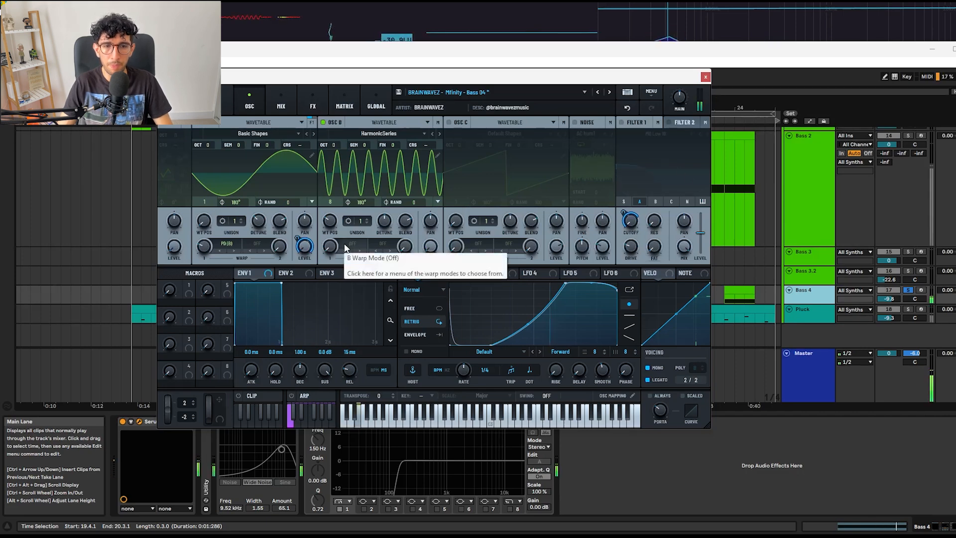
pyautogui.click(621, 121)
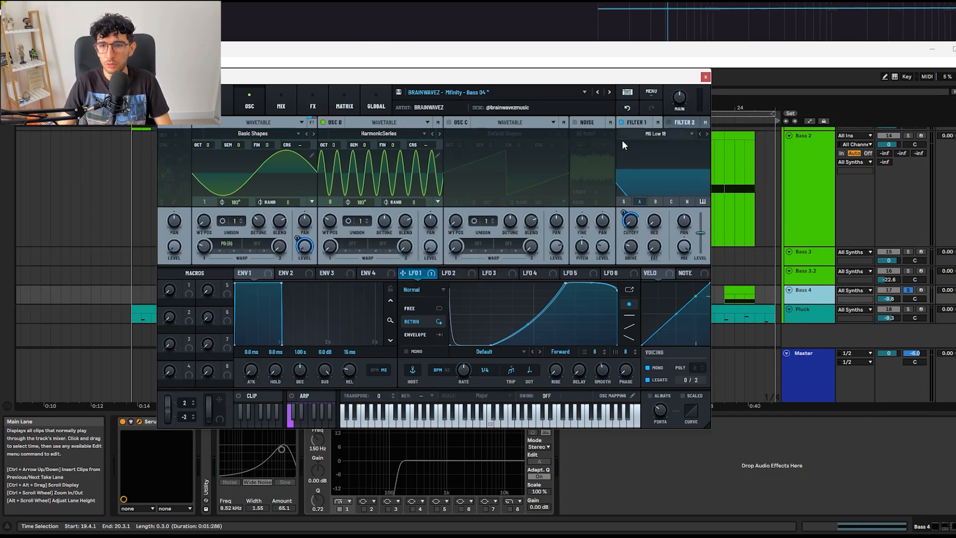
# Step: Examine Bass 4's Filter 1 cutoff modulation and oscillator A settings, and bring up the effects chain
pyautogui.moveTo(628, 217)
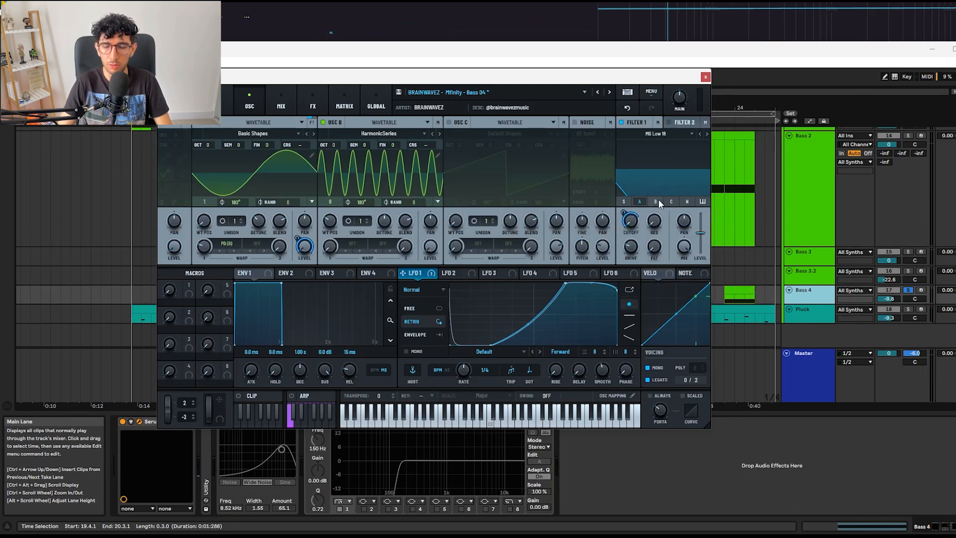
pyautogui.moveTo(287, 202); pyautogui.dragTo(302, 216)
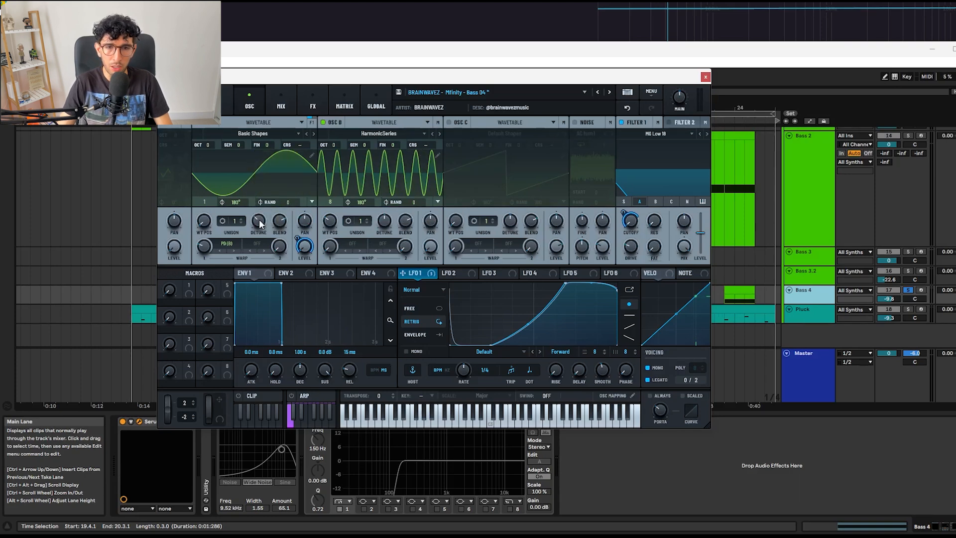
pyautogui.moveTo(281, 201); pyautogui.dragTo(247, 307)
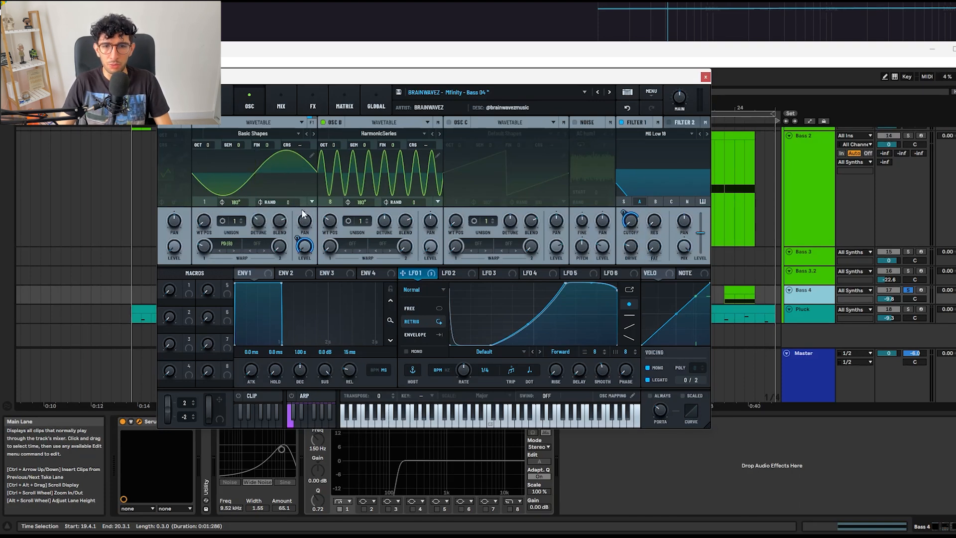
pyautogui.click(277, 94)
pyautogui.click(303, 96)
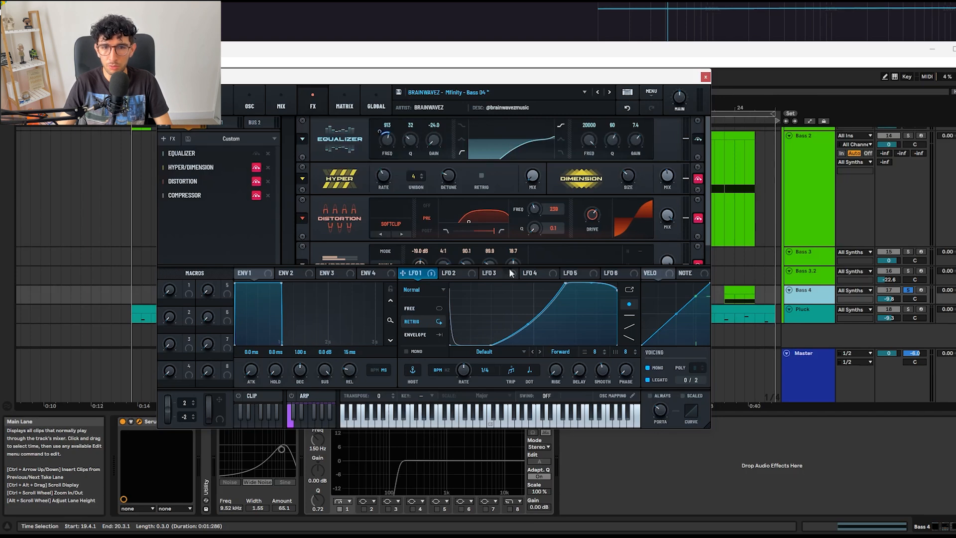
# Step: Re-enable the Hyper/Dimension, Distortion and Compressor effects in Bass 4's Serum 2, audition them, check the mixer routing and close the plug-in
pyautogui.click(256, 167)
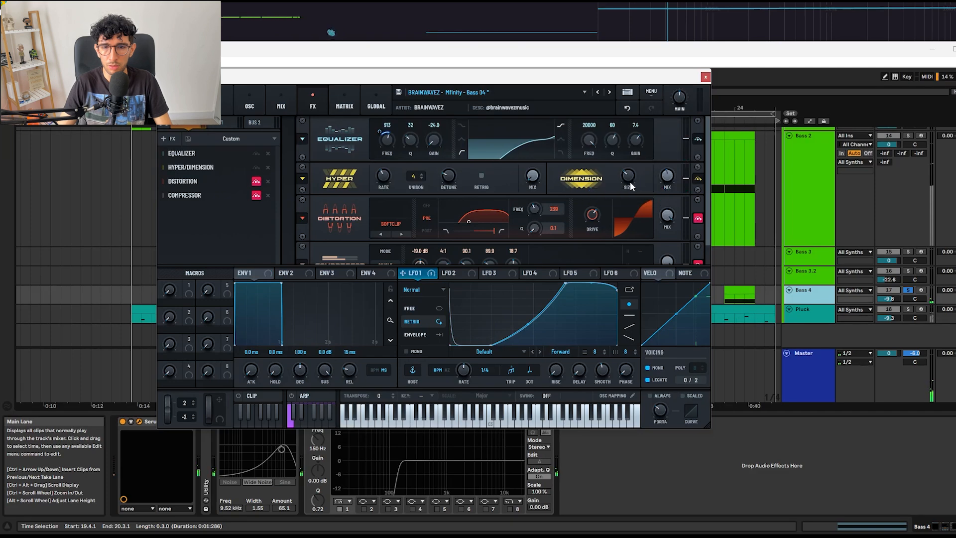
pyautogui.click(256, 182)
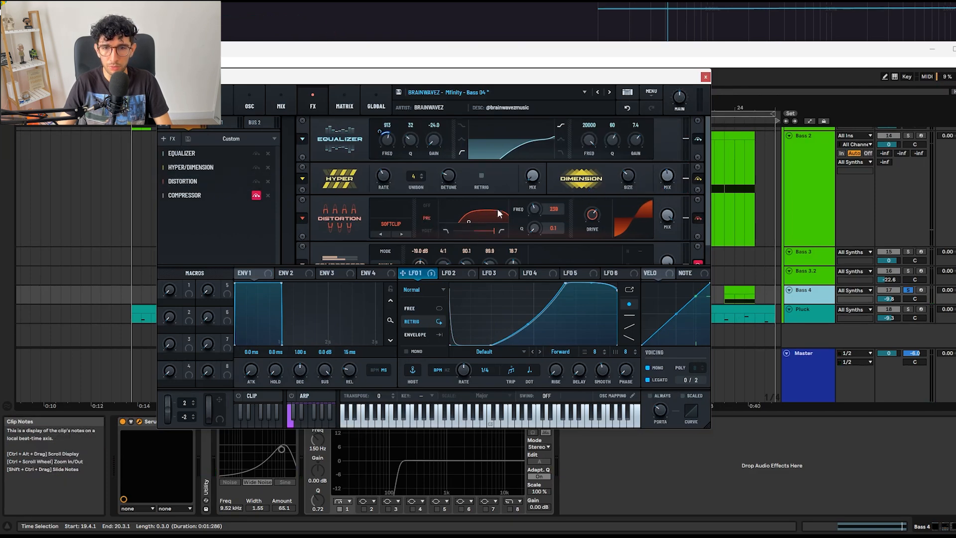
pyautogui.scroll(-1, 311, 249)
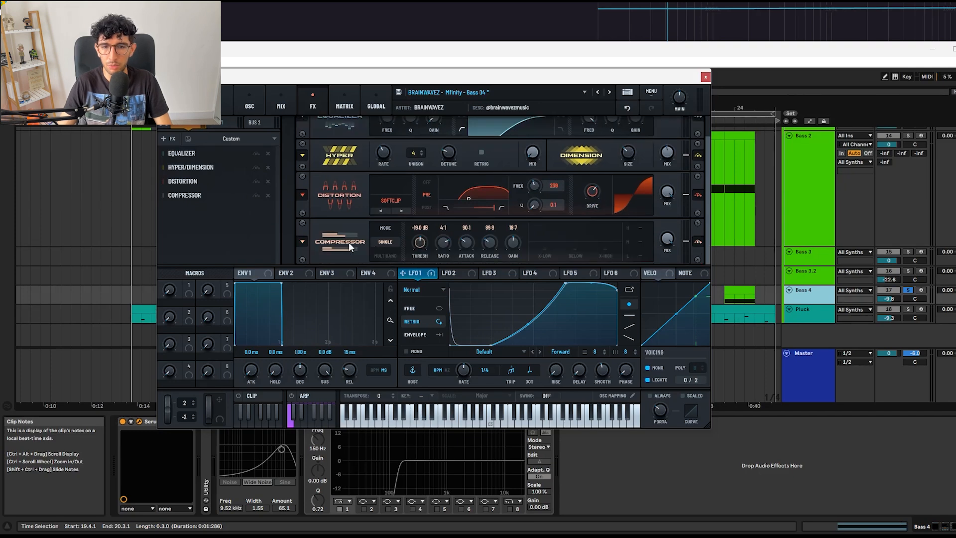
pyautogui.press('space')
pyautogui.click(280, 106)
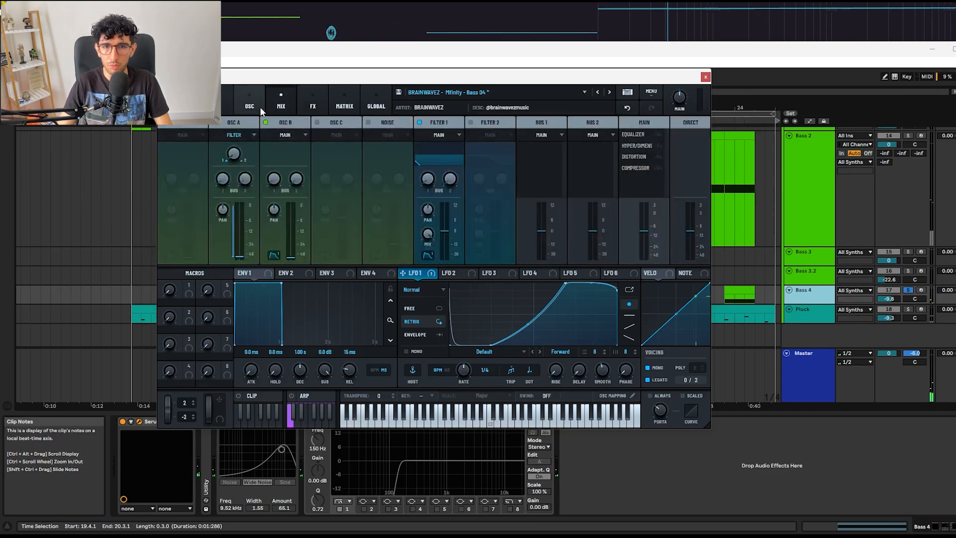
pyautogui.click(250, 106)
pyautogui.click(706, 77)
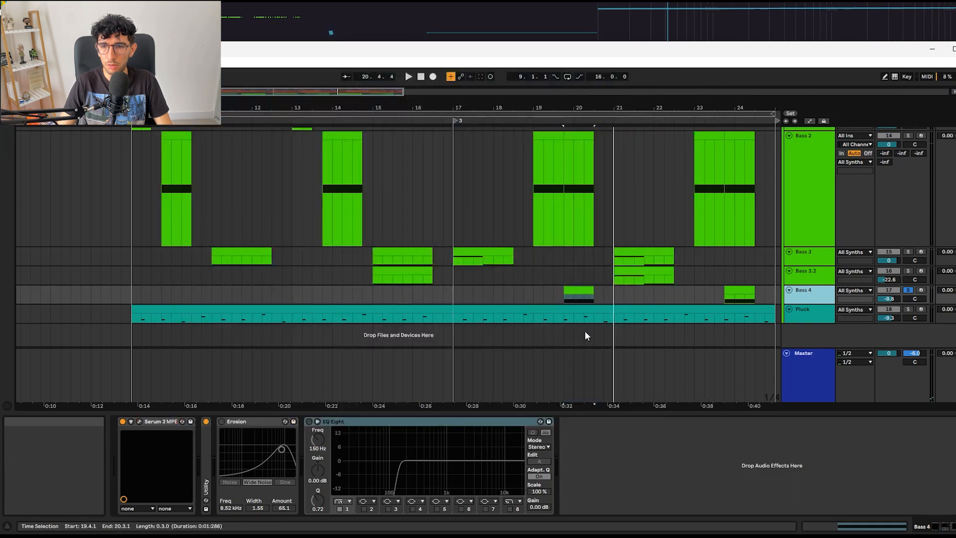
# Step: Turn Erosion and EQ Eight back on in Bass 4's device chain and audition the processed bass
pyautogui.click(229, 423)
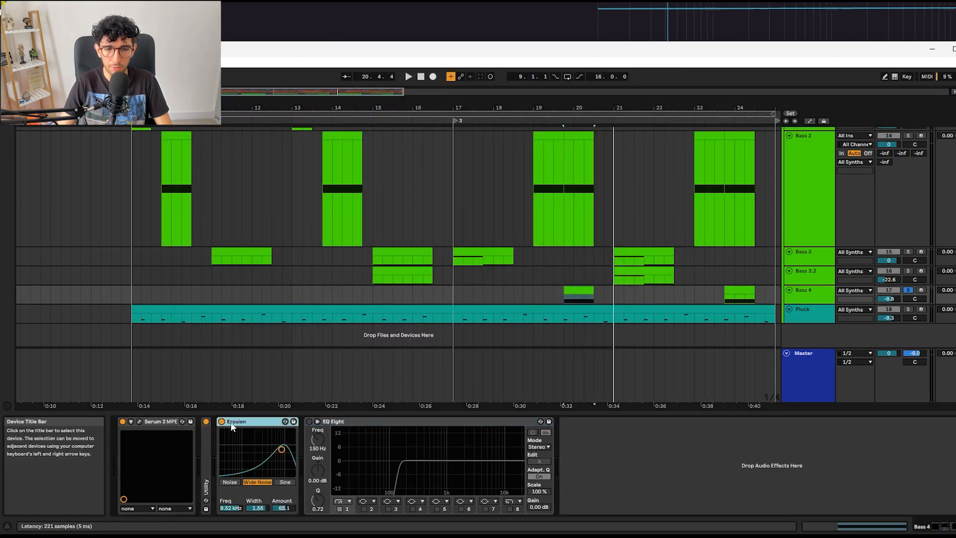
pyautogui.press('space')
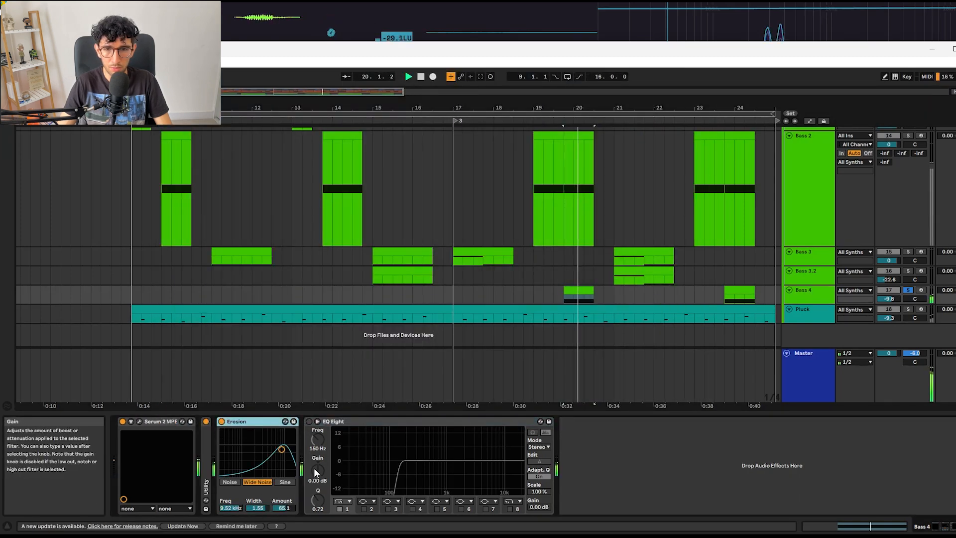
pyautogui.click(309, 421)
pyautogui.press('space')
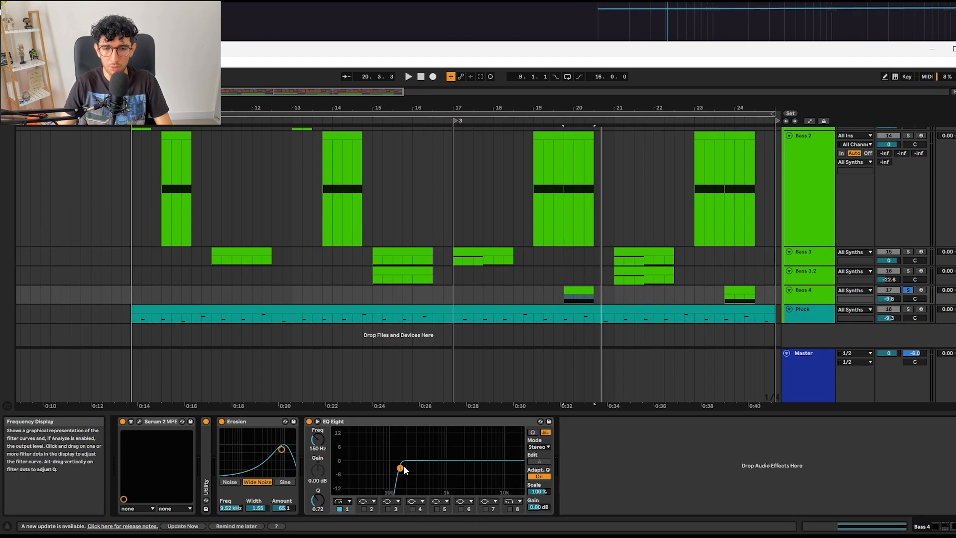
pyautogui.press('space')
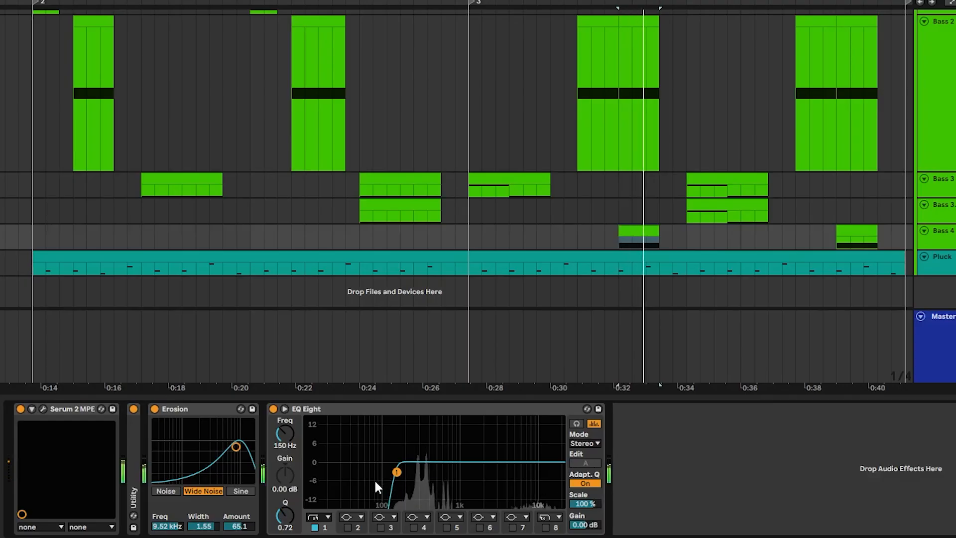
pyautogui.scroll(2, 774, 241)
# Step: Solo the Bass 2 track together with Bass 4
pyautogui.click(804, 241)
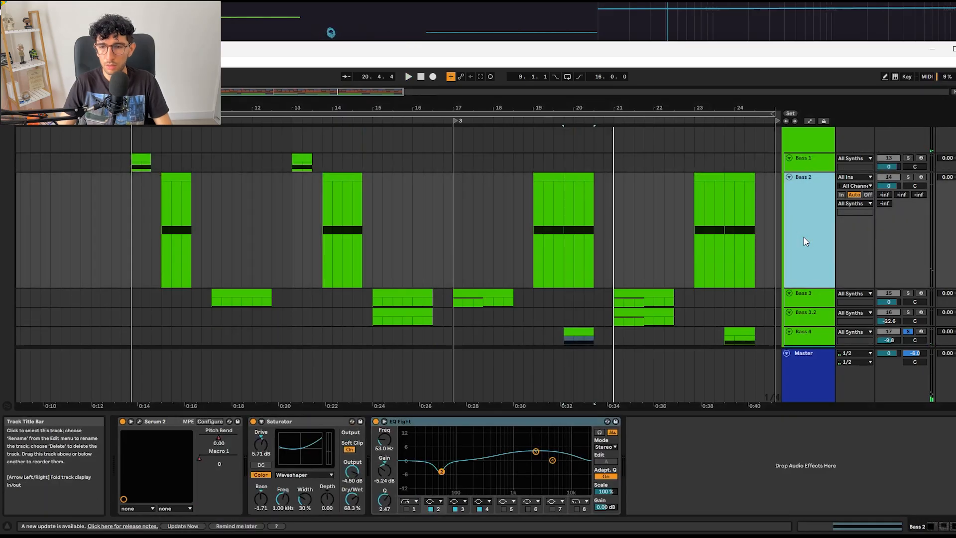
pyautogui.scroll(-2, 806, 224)
pyautogui.scroll(2, 806, 201)
pyautogui.click(908, 177)
pyautogui.scroll(-2, 917, 271)
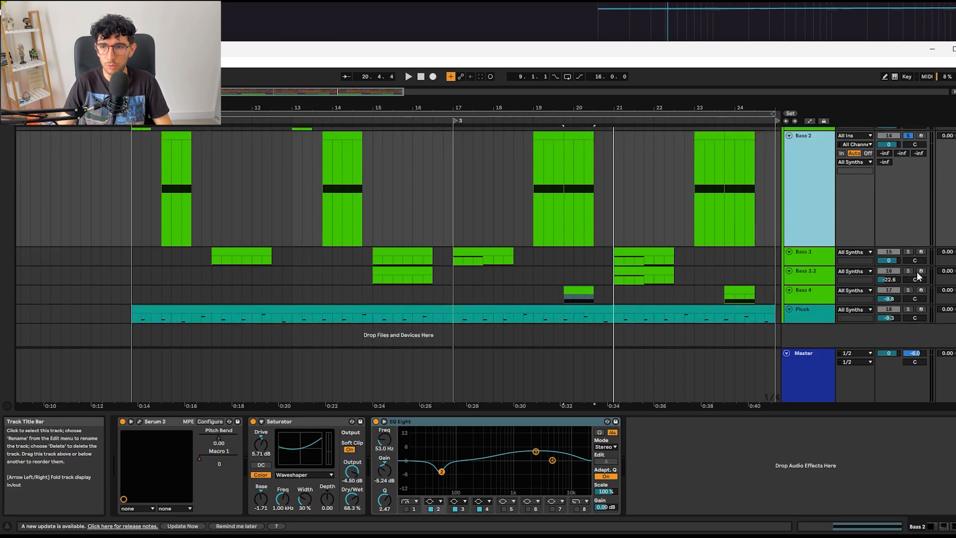
pyautogui.keyDown('ctrl'); pyautogui.click(909, 289); pyautogui.keyUp('ctrl')
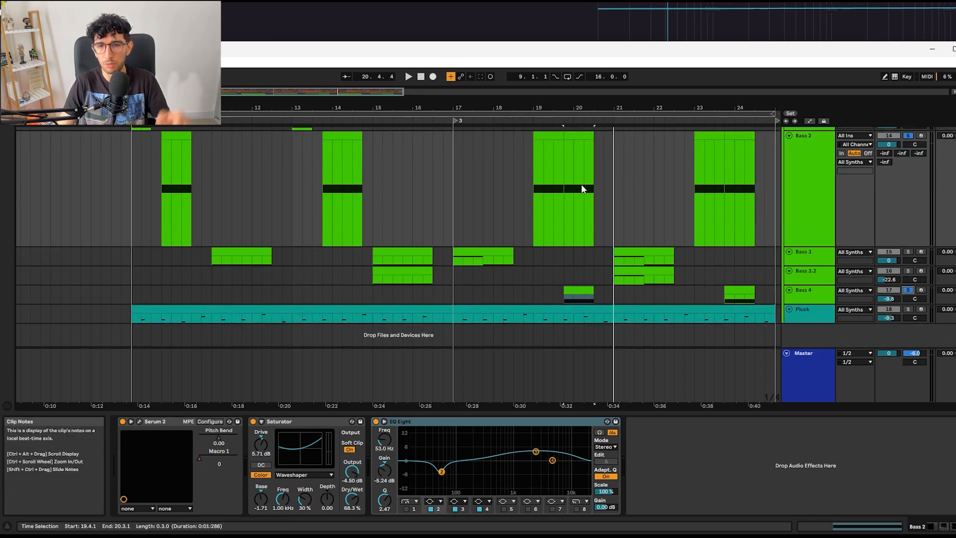
# Step: Play the arrangement from 19.1.1 to hear Bass 2 and Bass 4 in context
pyautogui.click(565, 182)
pyautogui.press('space')
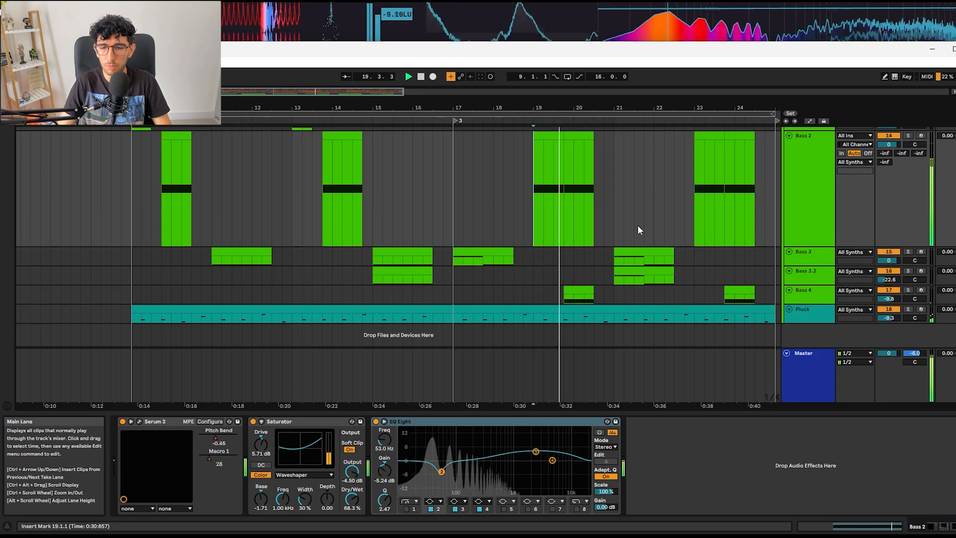
pyautogui.moveTo(629, 231); pyautogui.dragTo(418, 237)
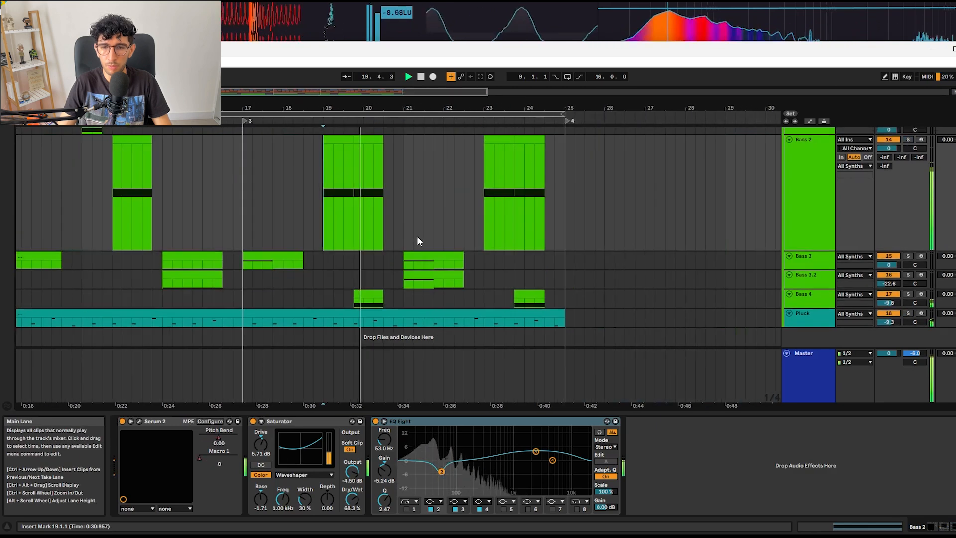
pyautogui.scroll(2, 462, 240)
pyautogui.click(470, 237)
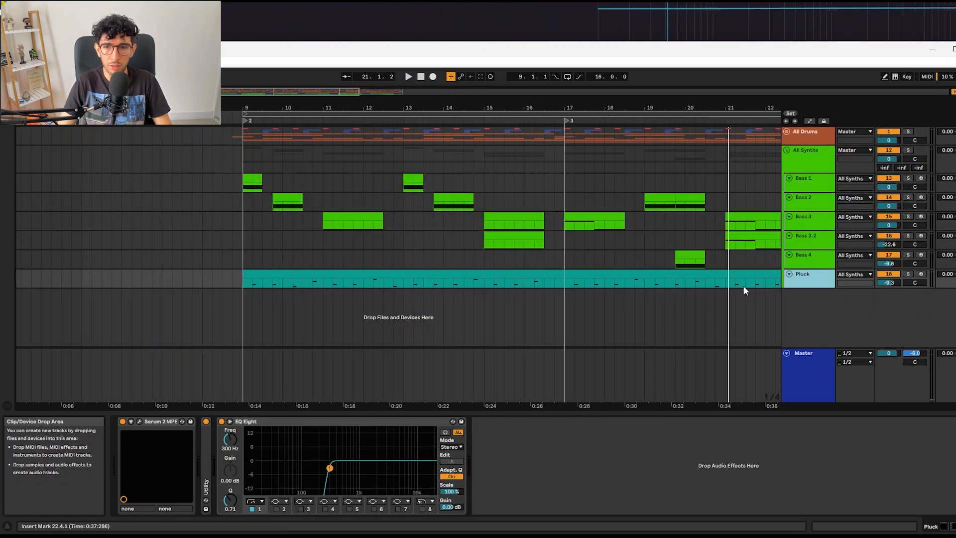
# Step: Select the Pluck clip at 9.1.1, audition it with the track soloed and open its Serum 2
pyautogui.click(298, 274)
pyautogui.press('s')
pyautogui.press('space')
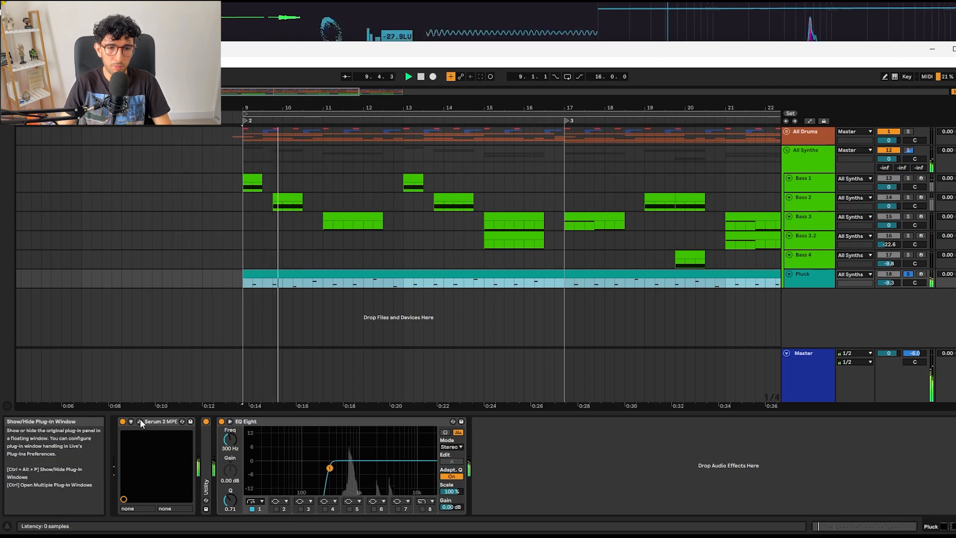
pyautogui.click(749, 258)
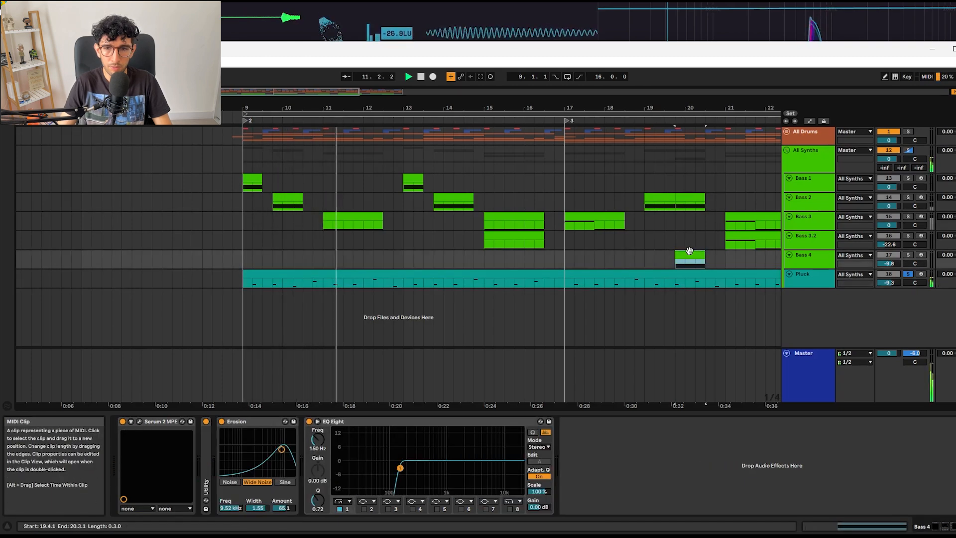
pyautogui.click(139, 421)
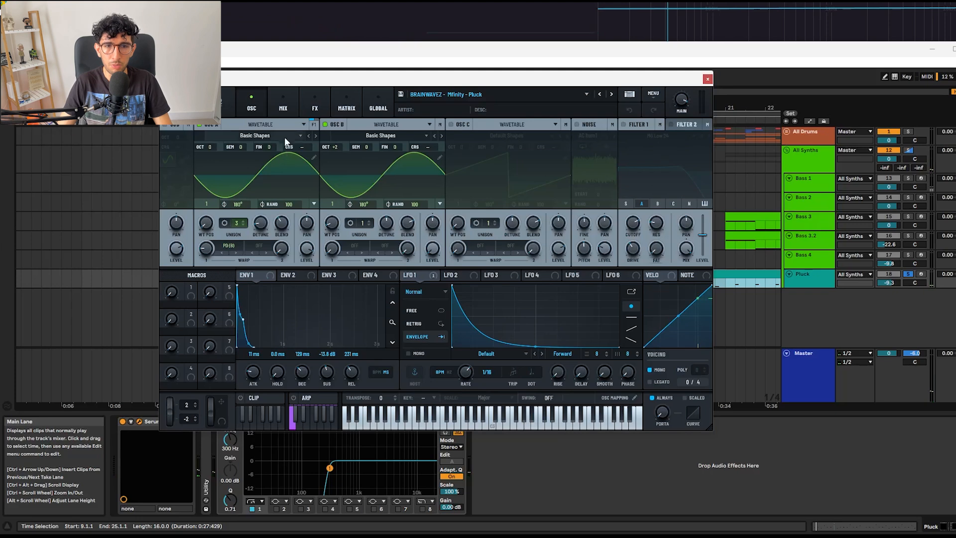
# Step: Set oscillator A's random phase to 0 in Pluck's Serum 2
pyautogui.click(284, 104)
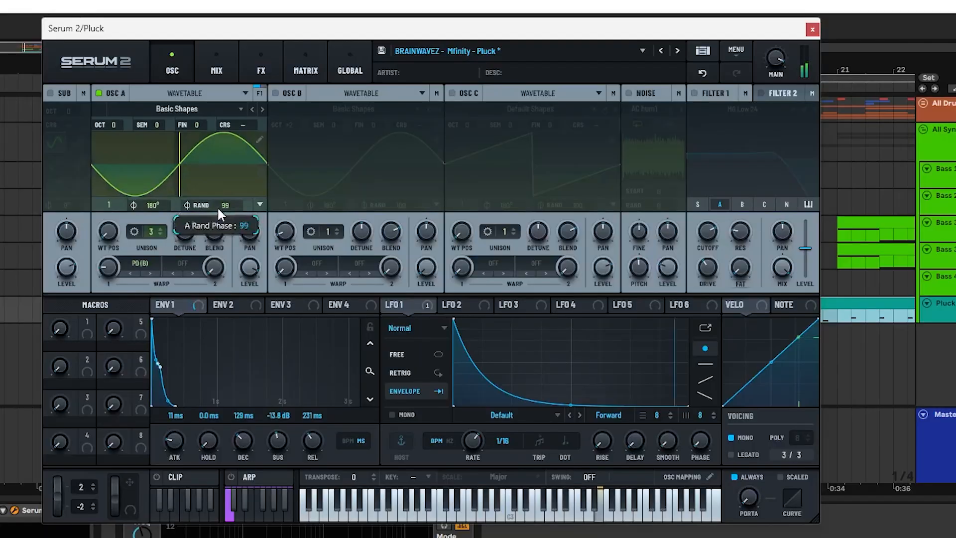
pyautogui.moveTo(285, 204); pyautogui.dragTo(318, 290)
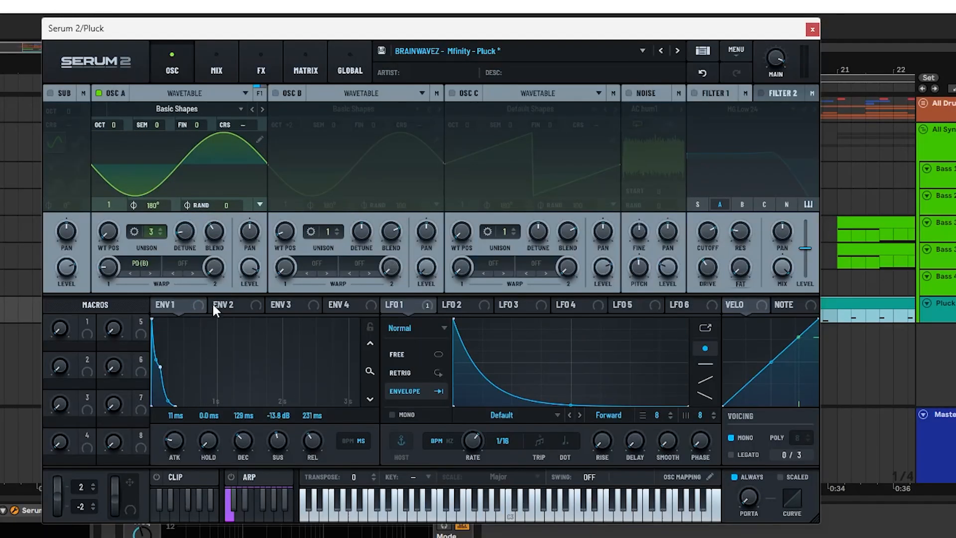
pyautogui.moveTo(108, 267)
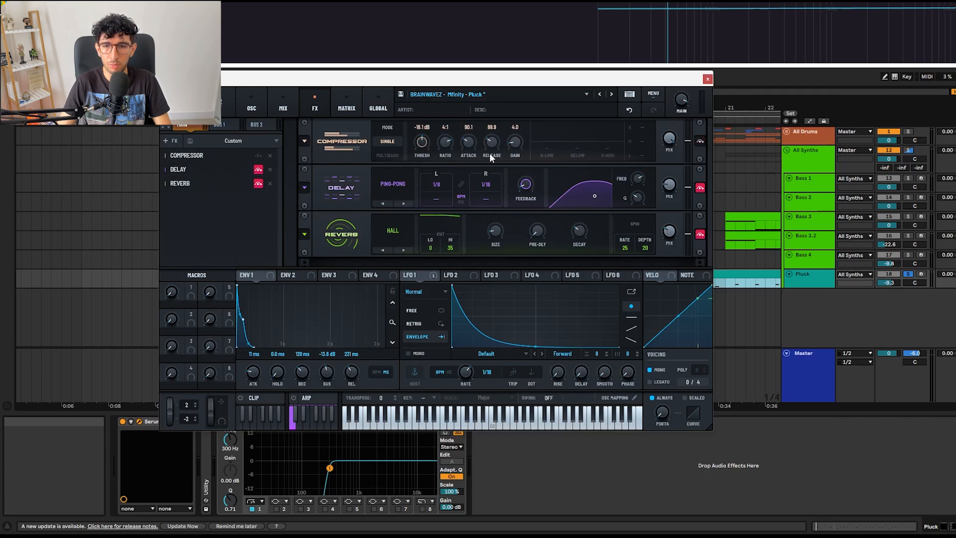
# Step: Enable the Delay and Reverb effects in Pluck's Serum 2 and audition each of them
pyautogui.click(258, 170)
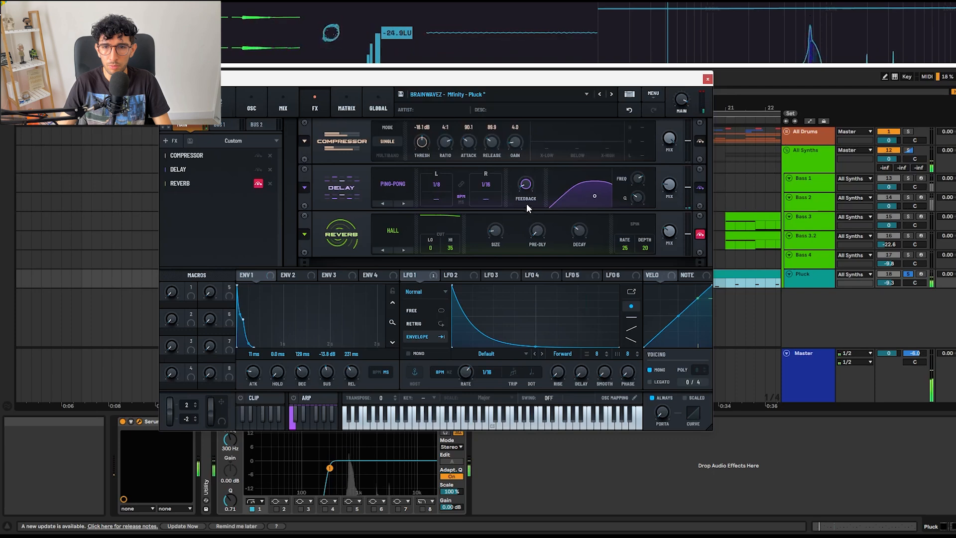
pyautogui.moveTo(668, 186)
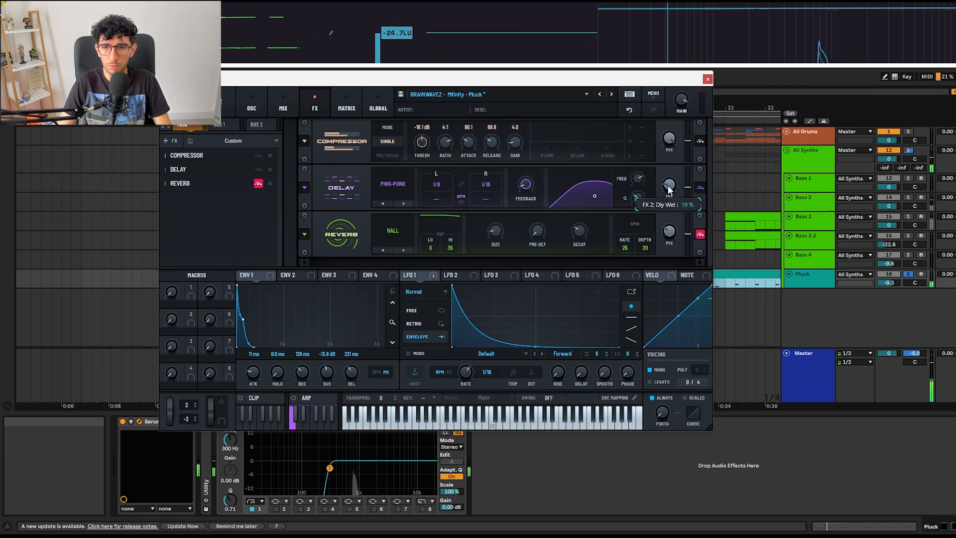
pyautogui.click(258, 183)
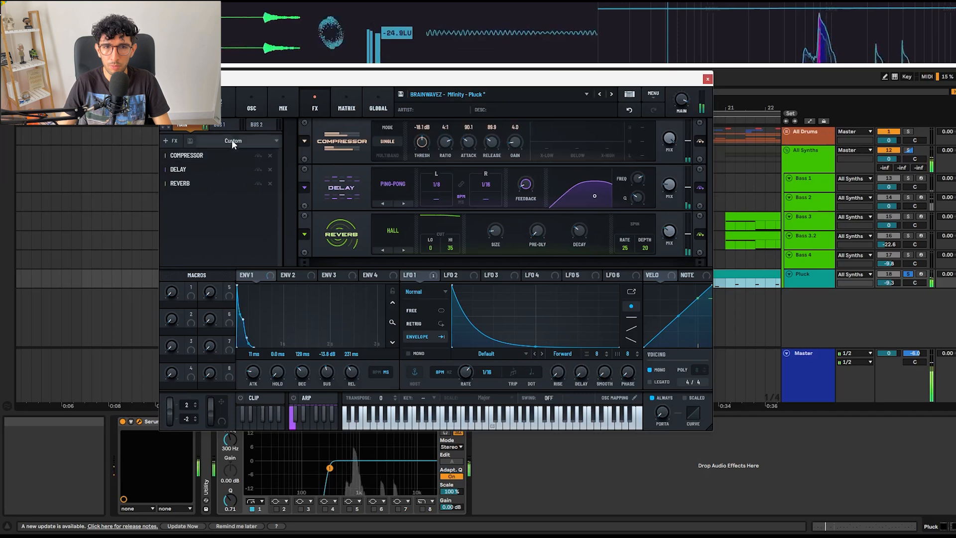
# Step: Examine Pluck's oscillator settings, envelope and LFO 1, including its Main Tuning modulation amount in the matrix, and audition the result
pyautogui.click(249, 115)
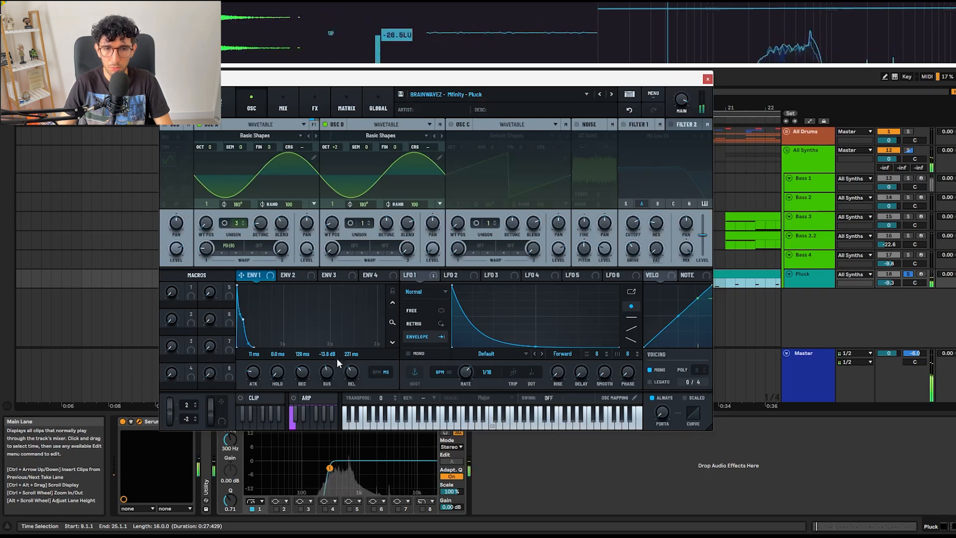
pyautogui.click(280, 111)
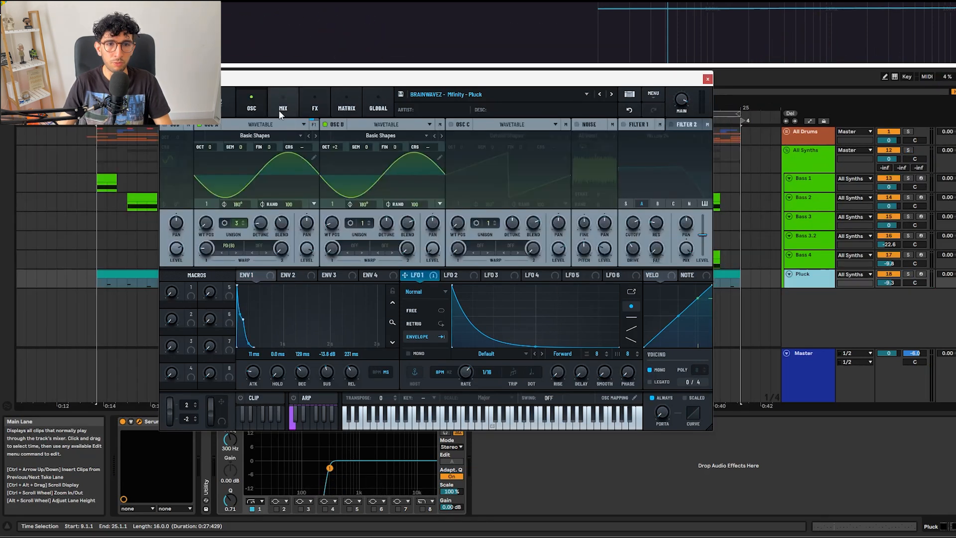
pyautogui.click(278, 110)
pyautogui.click(252, 108)
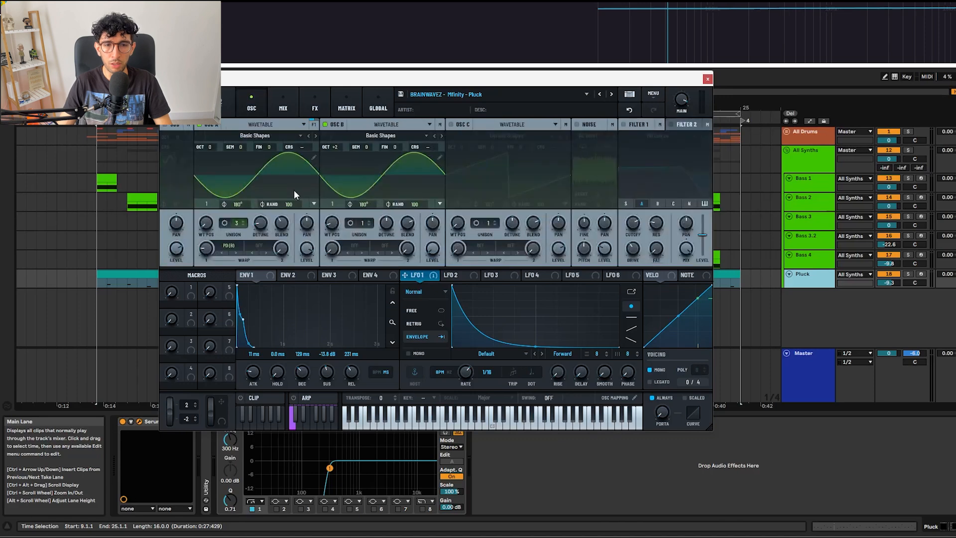
pyautogui.rightClick(424, 273)
pyautogui.click(419, 274)
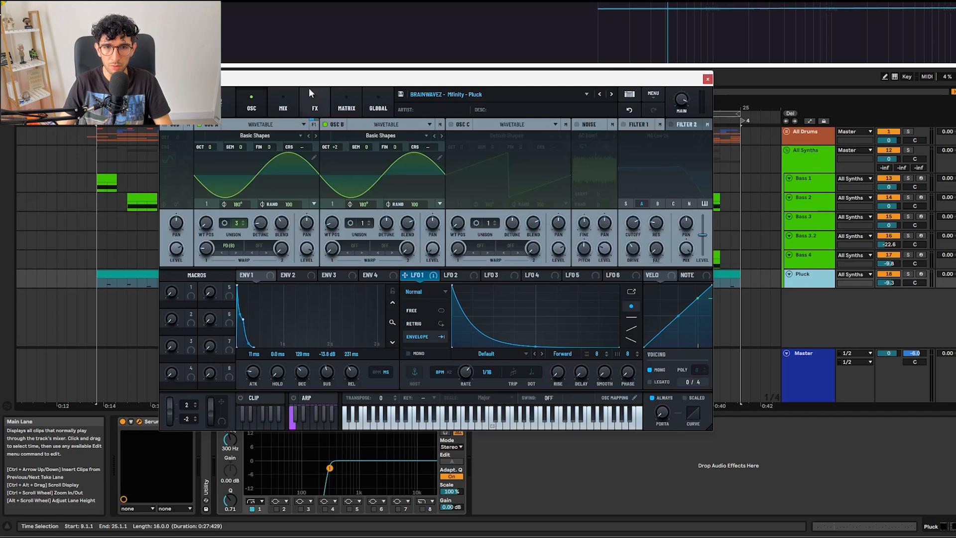
pyautogui.click(343, 100)
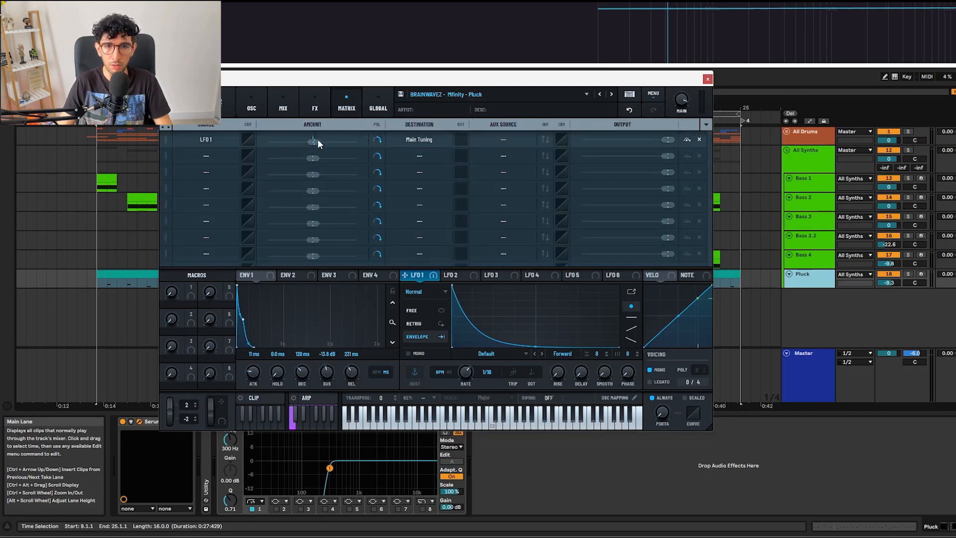
pyautogui.moveTo(318, 142)
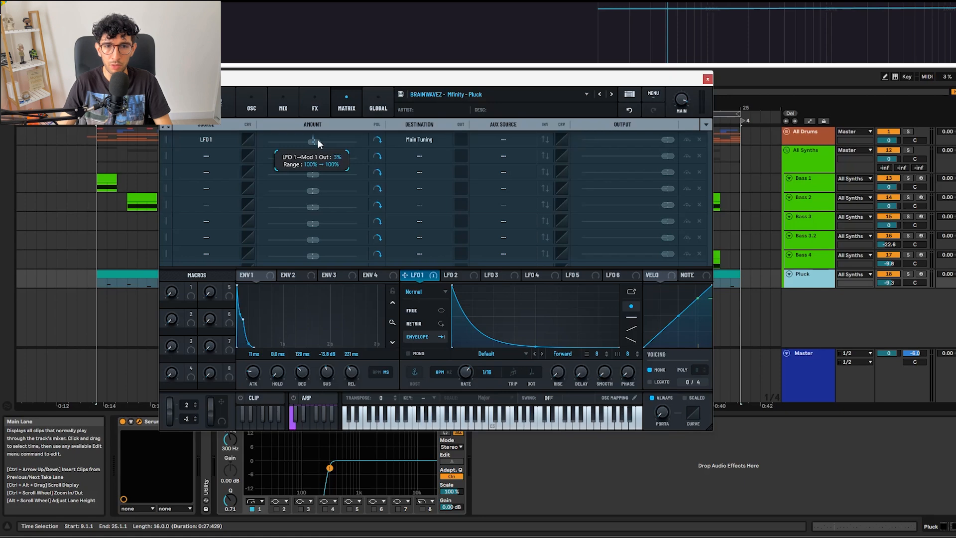
pyautogui.press('space')
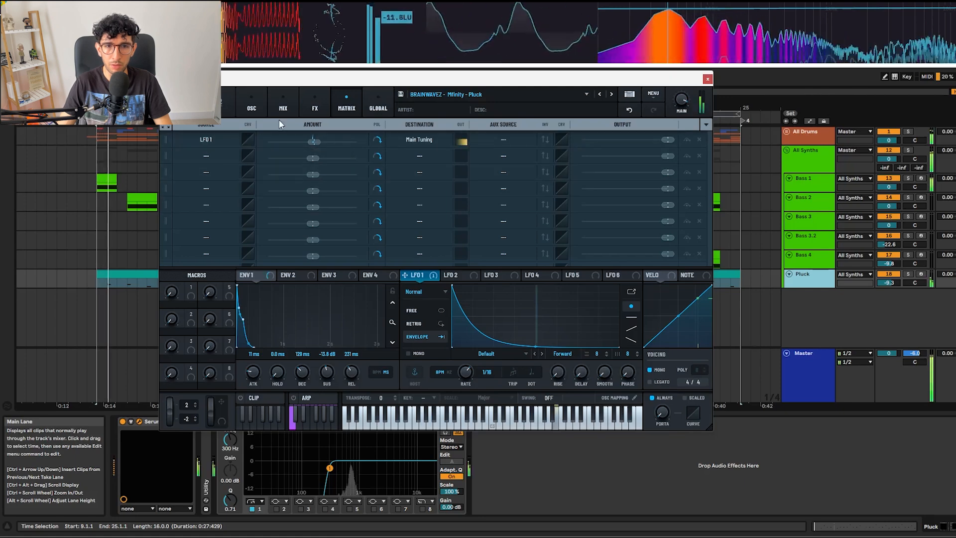
pyautogui.click(259, 100)
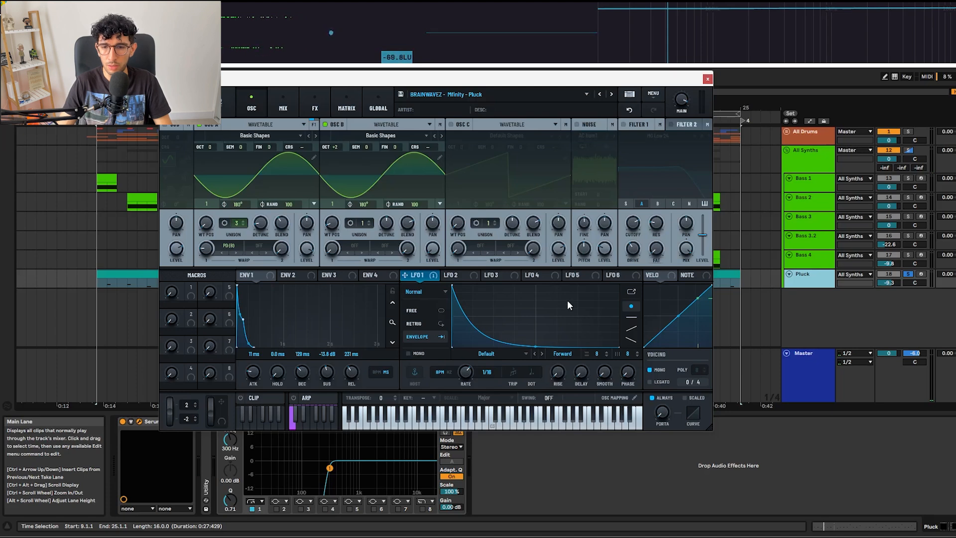
# Step: Close Pluck's Serum 2, unsolo the Pluck track and play the full arrangement from 9.1.1
pyautogui.click(315, 108)
pyautogui.click(707, 79)
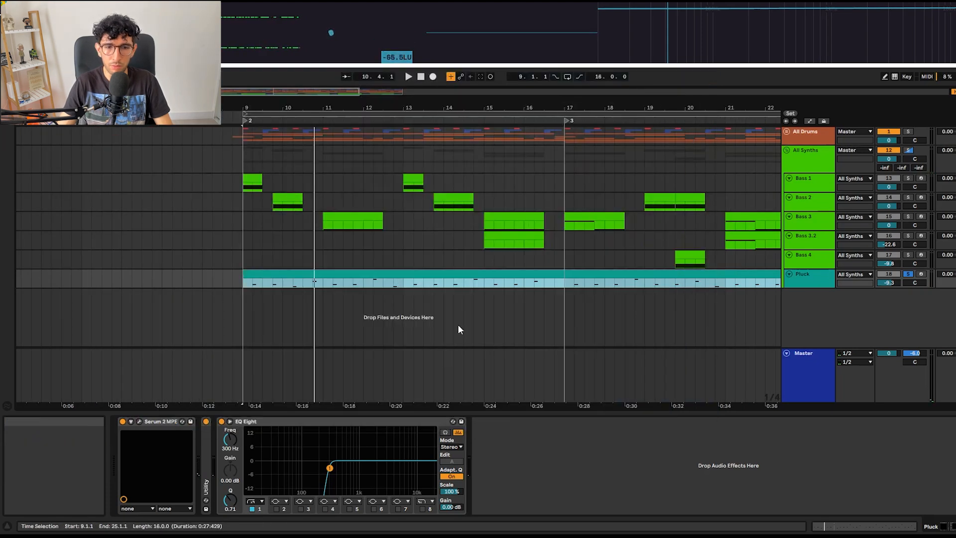
pyautogui.click(816, 285)
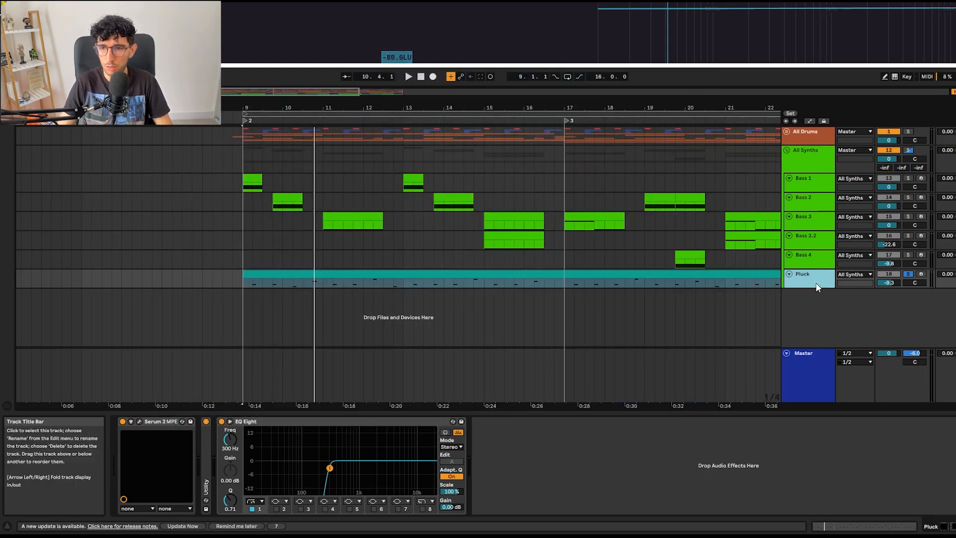
pyautogui.press('space')
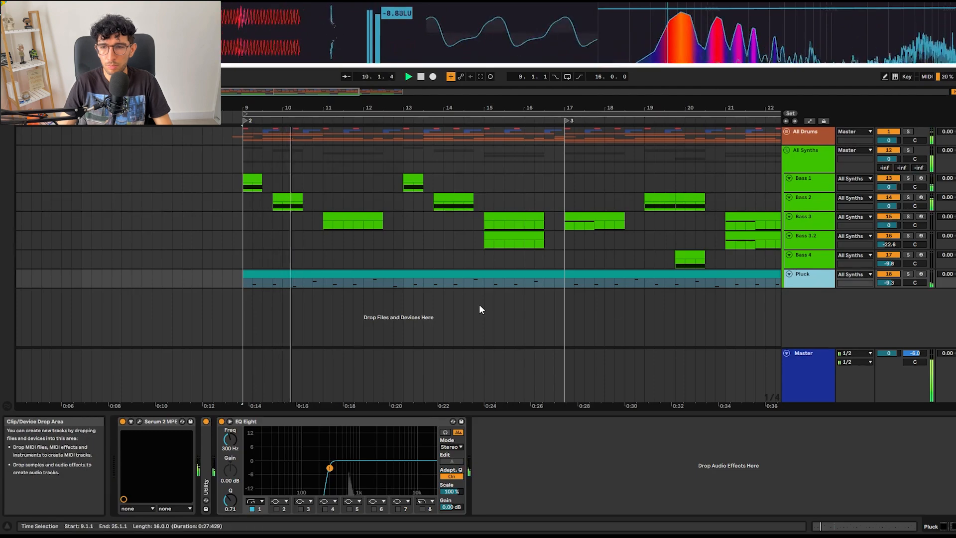